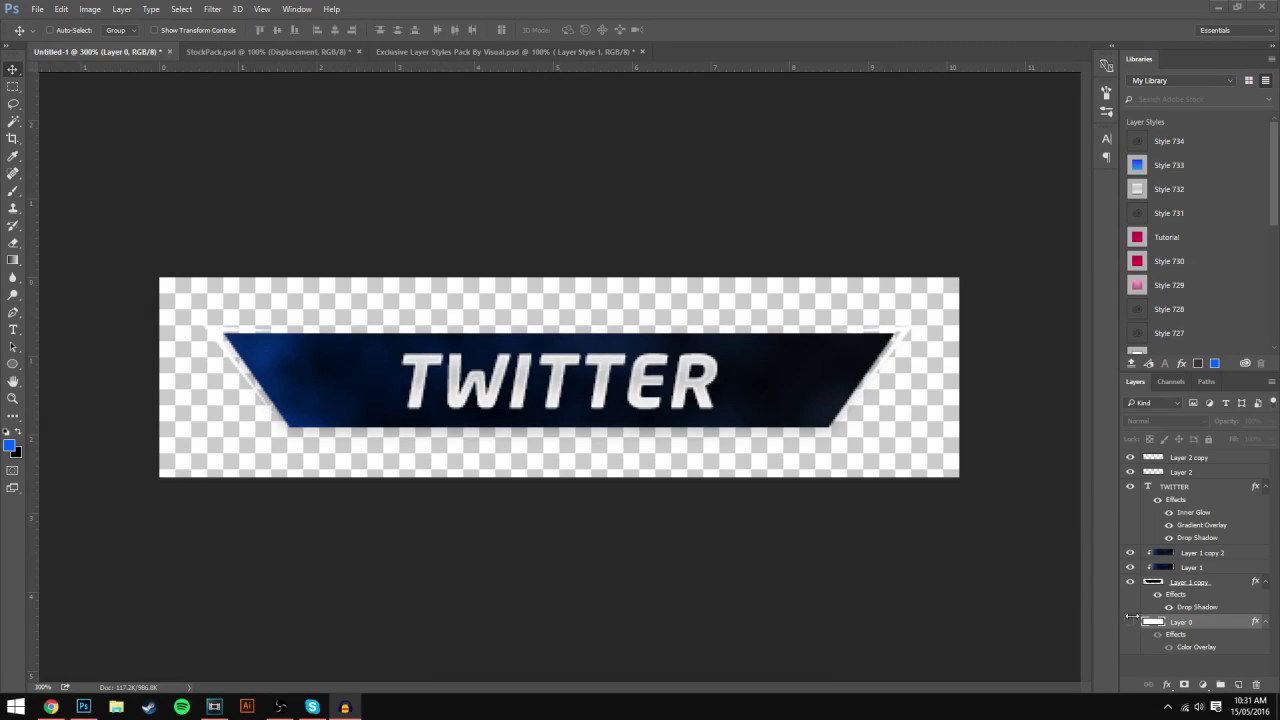
Step: Toggle Layer 0's visibility on the TWITTER banner so its brown background shows again
click(1130, 622)
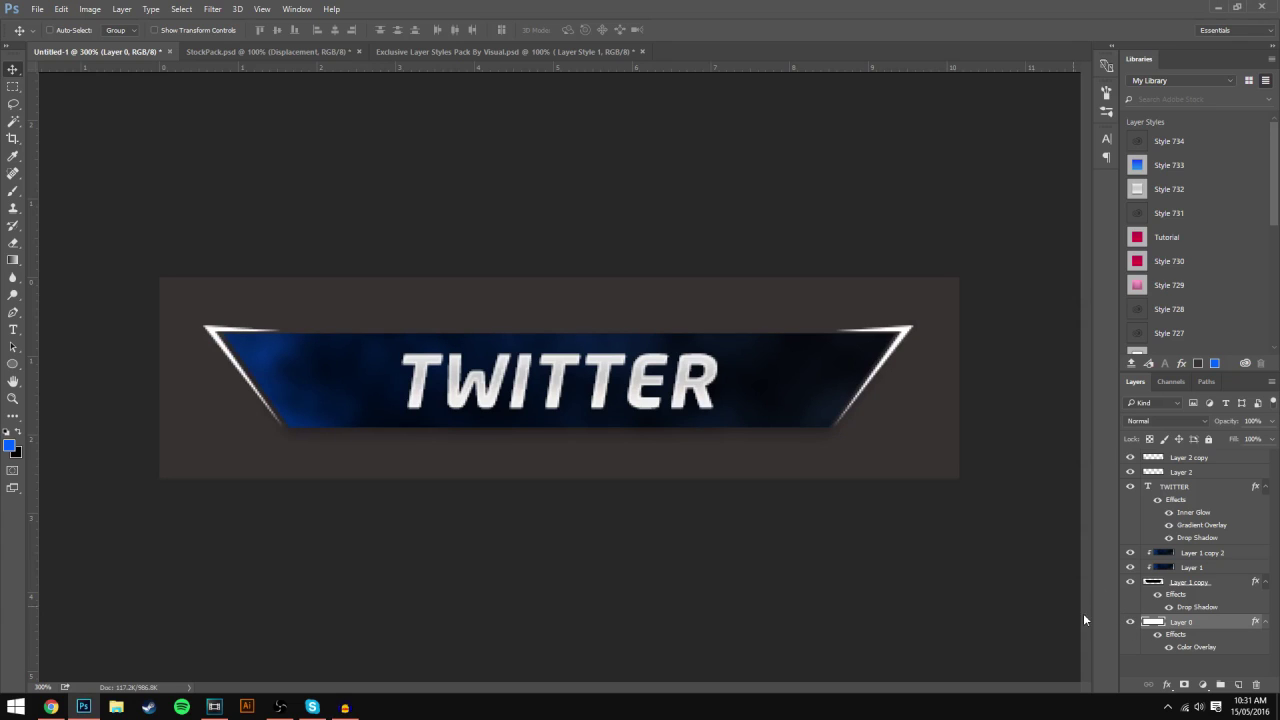
click(1130, 622)
click(1130, 622)
click(39, 10)
Step: Create a blank white Untitled-2 document, 400 × 100 pixels at 200 pixels/inch
click(49, 23)
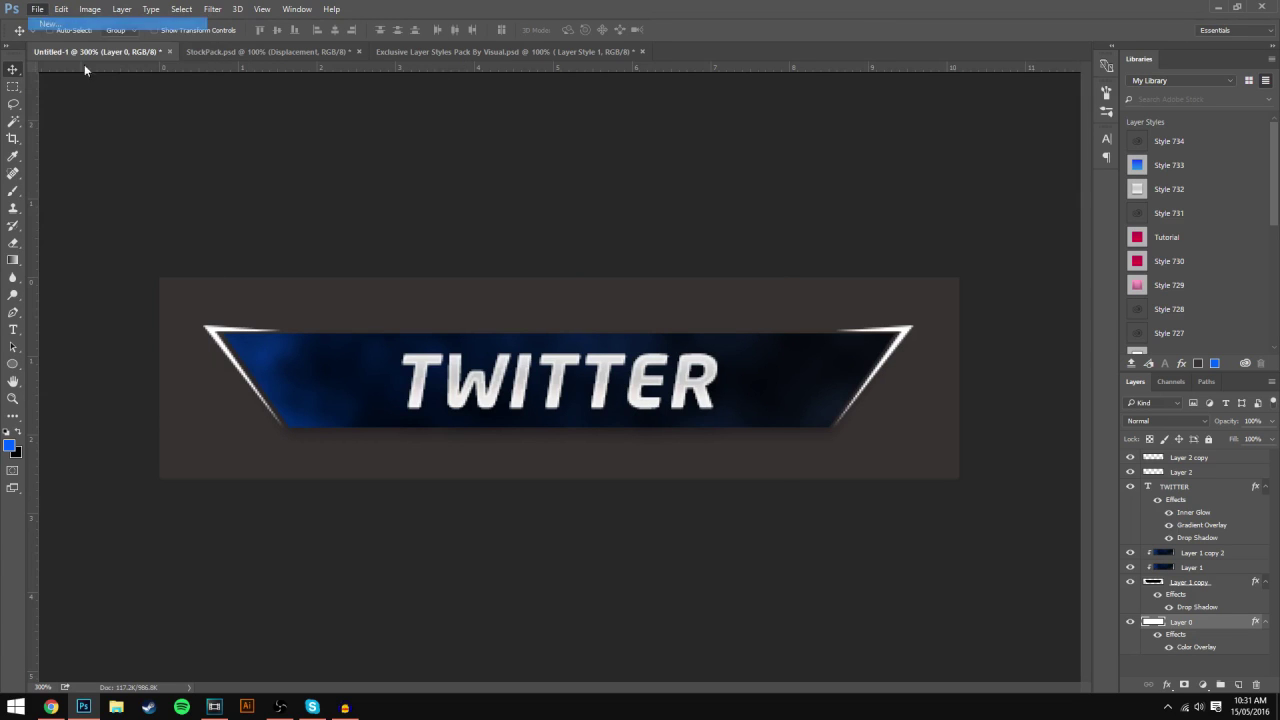
click(509, 335)
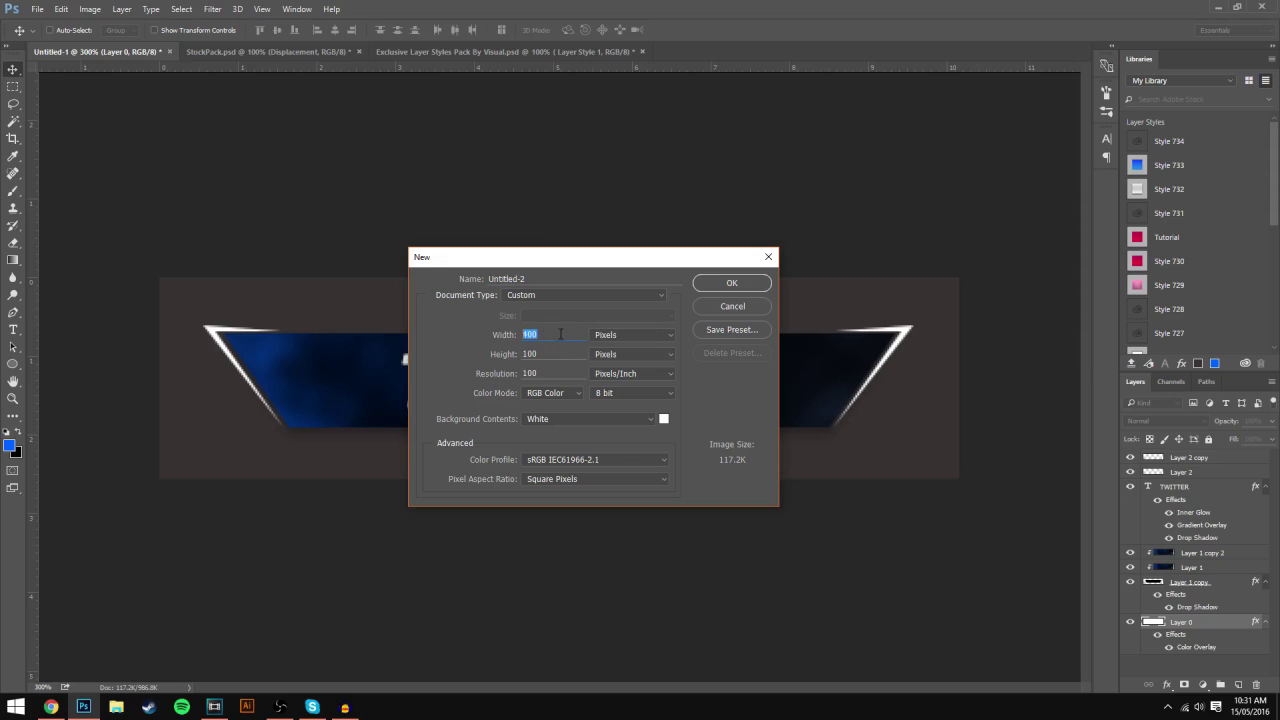
key(Tab)
drag(550, 268, 618, 202)
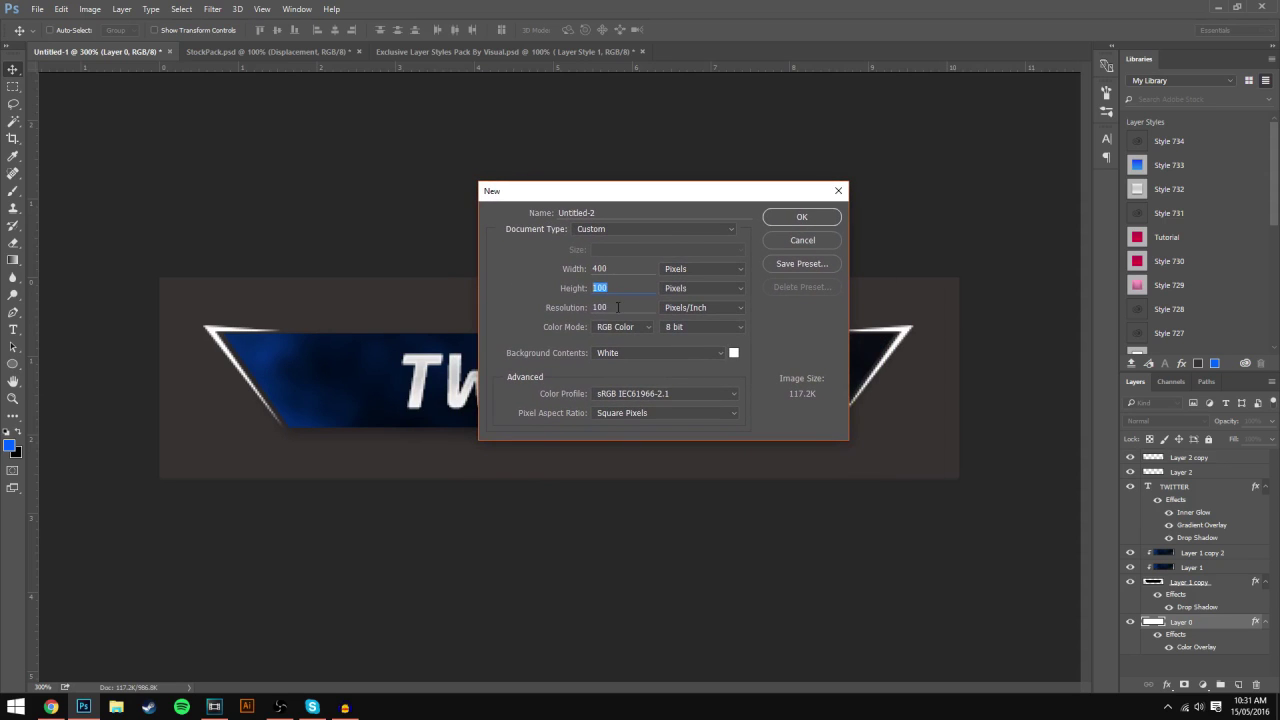
click(618, 307)
click(618, 310)
text(200)
click(614, 288)
click(592, 270)
click(628, 289)
click(627, 306)
drag(595, 304, 581, 300)
drag(676, 188, 620, 229)
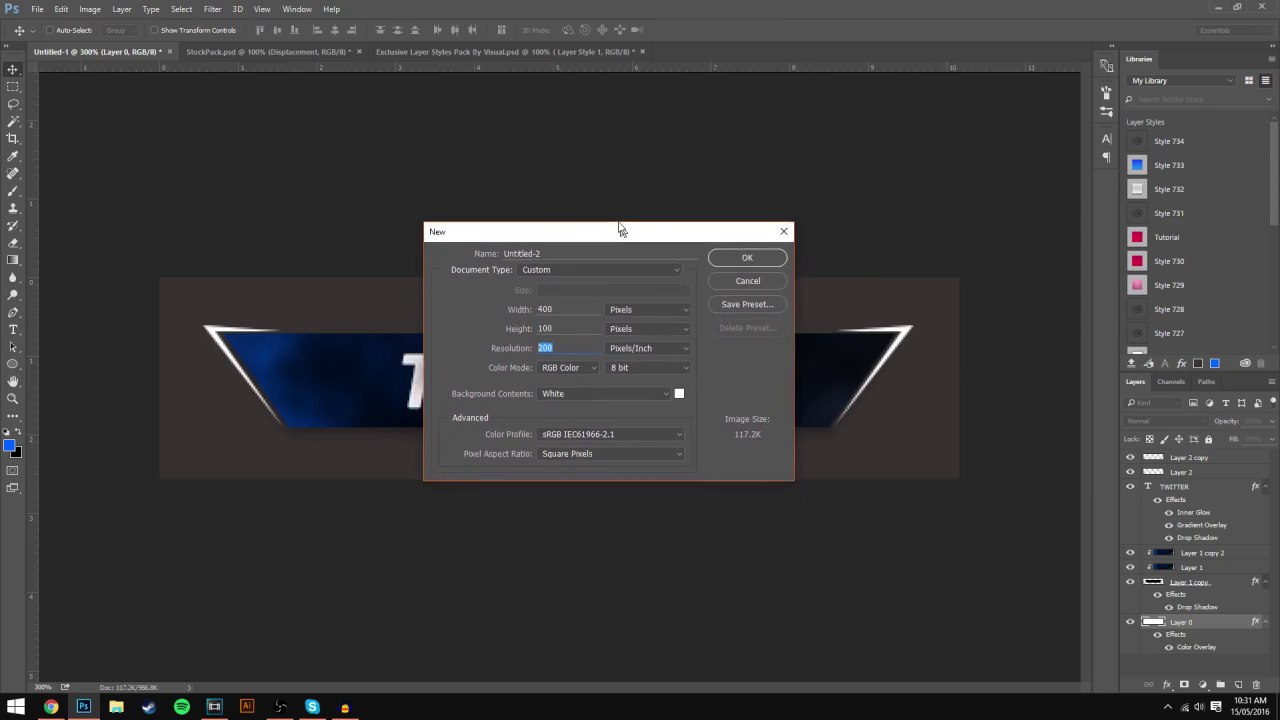
click(733, 255)
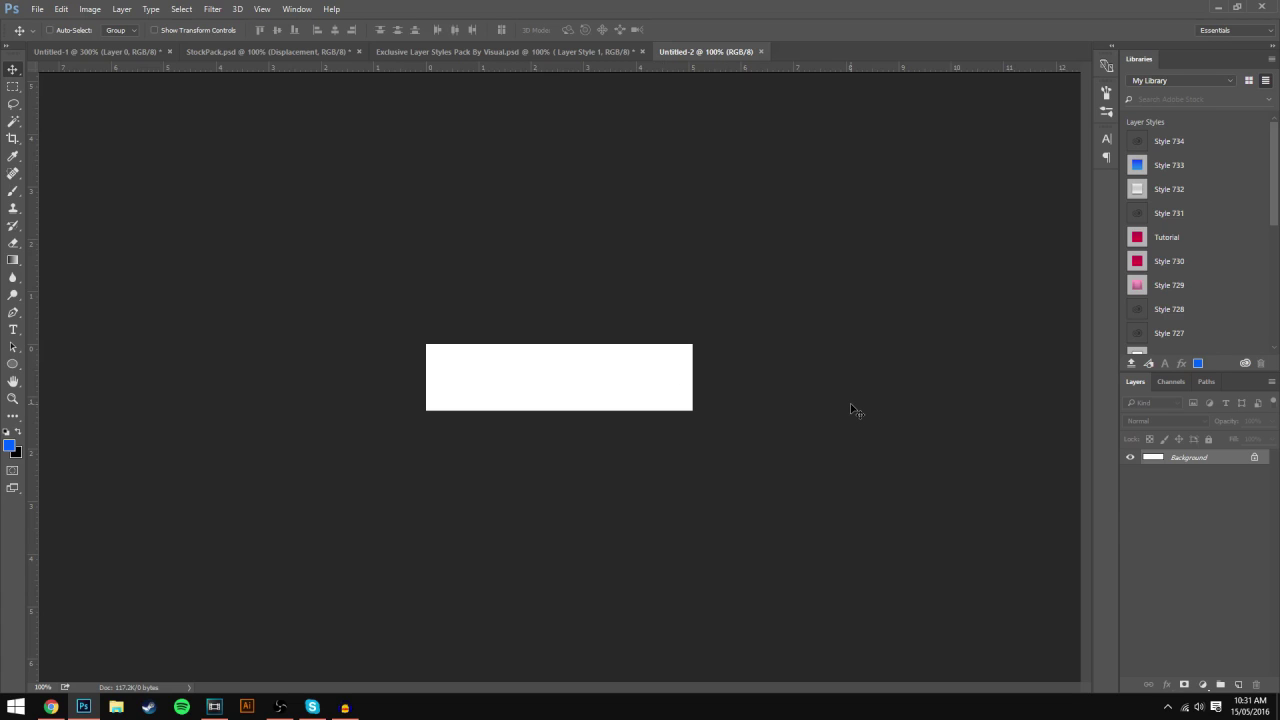
Step: Zoom Untitled-2 to 300%, recheck the TWITTER banner's background, then return to Untitled-2
key(ctrl+plus)
key(ctrl+plus)
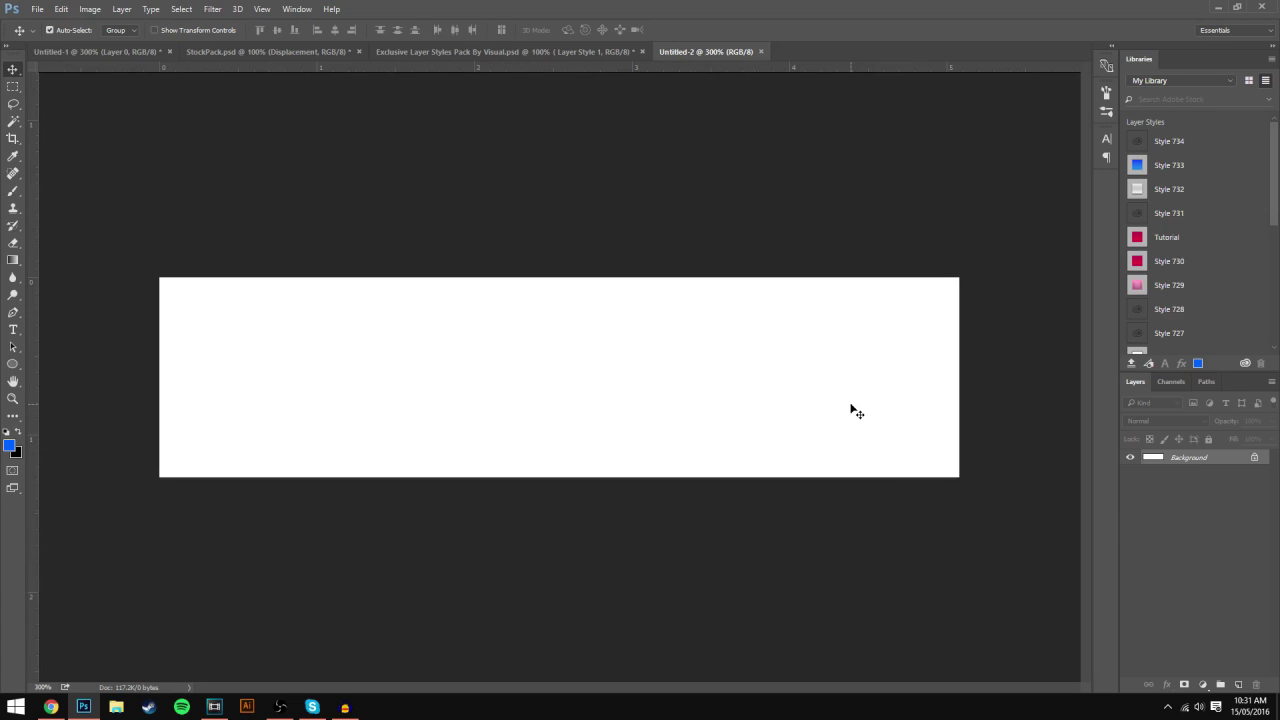
click(66, 50)
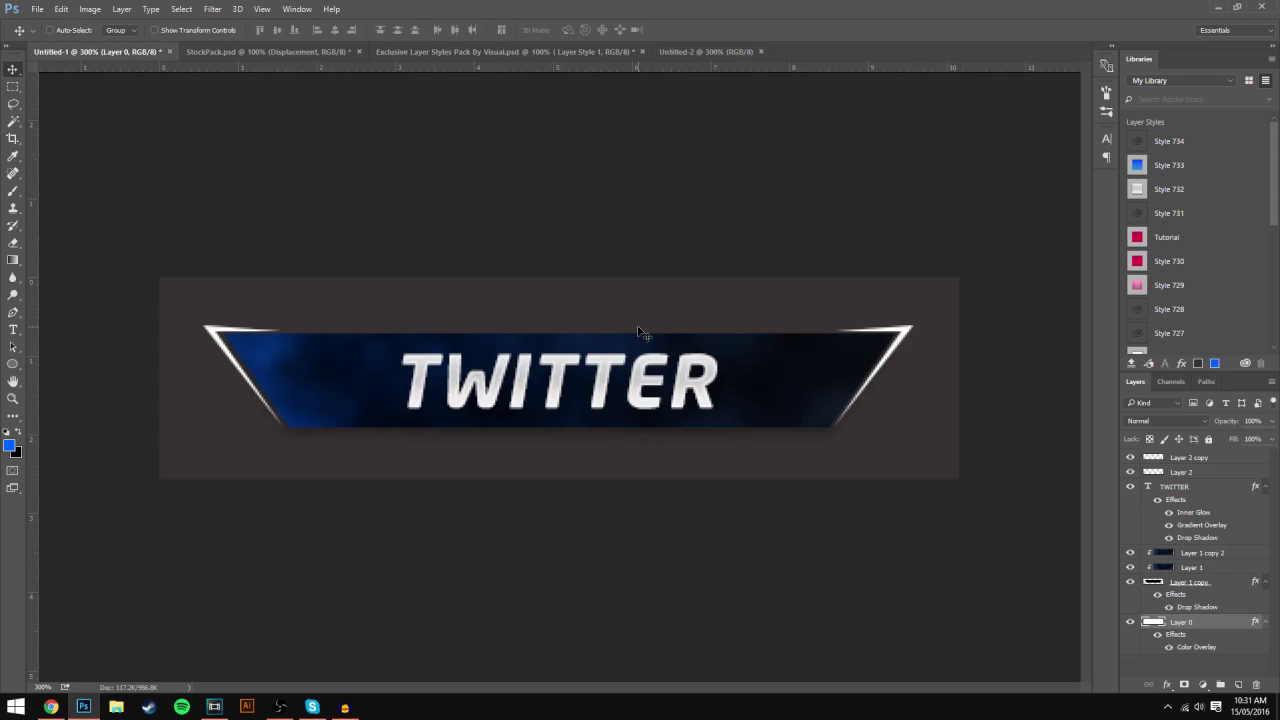
key(ctrl+minus)
key(ctrl+minus)
key(ctrl+minus)
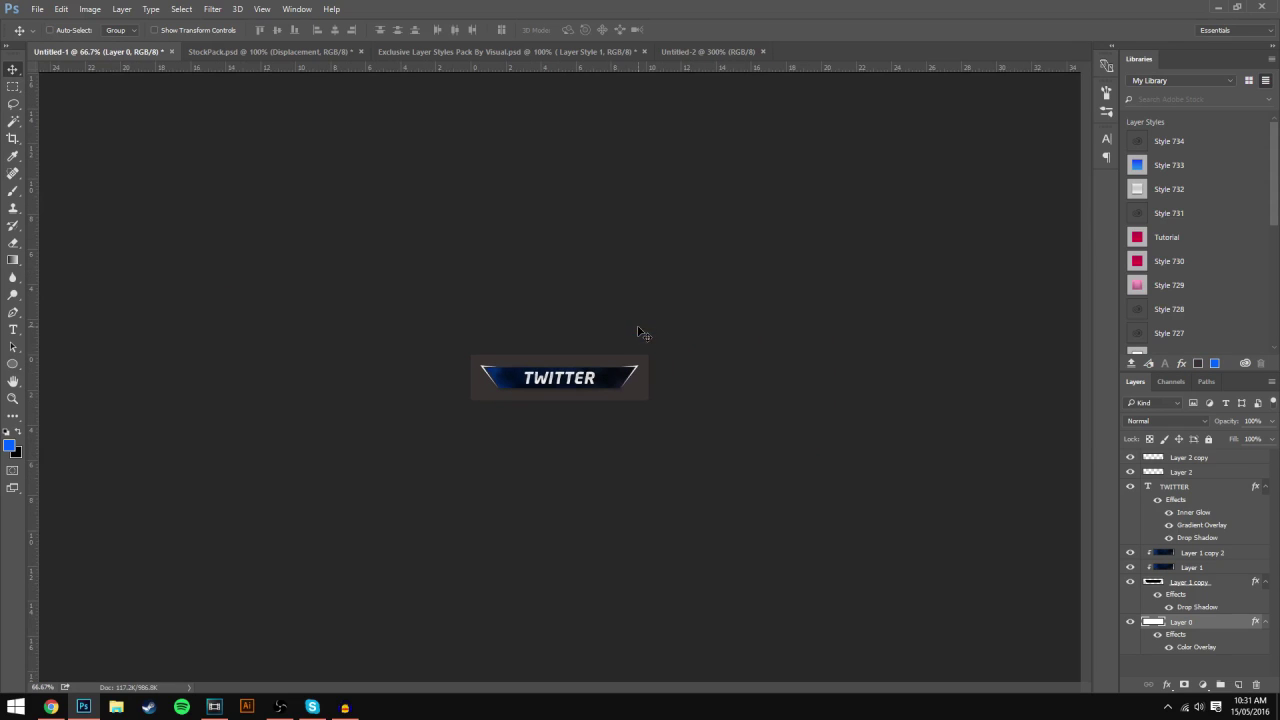
click(1130, 622)
click(1130, 622)
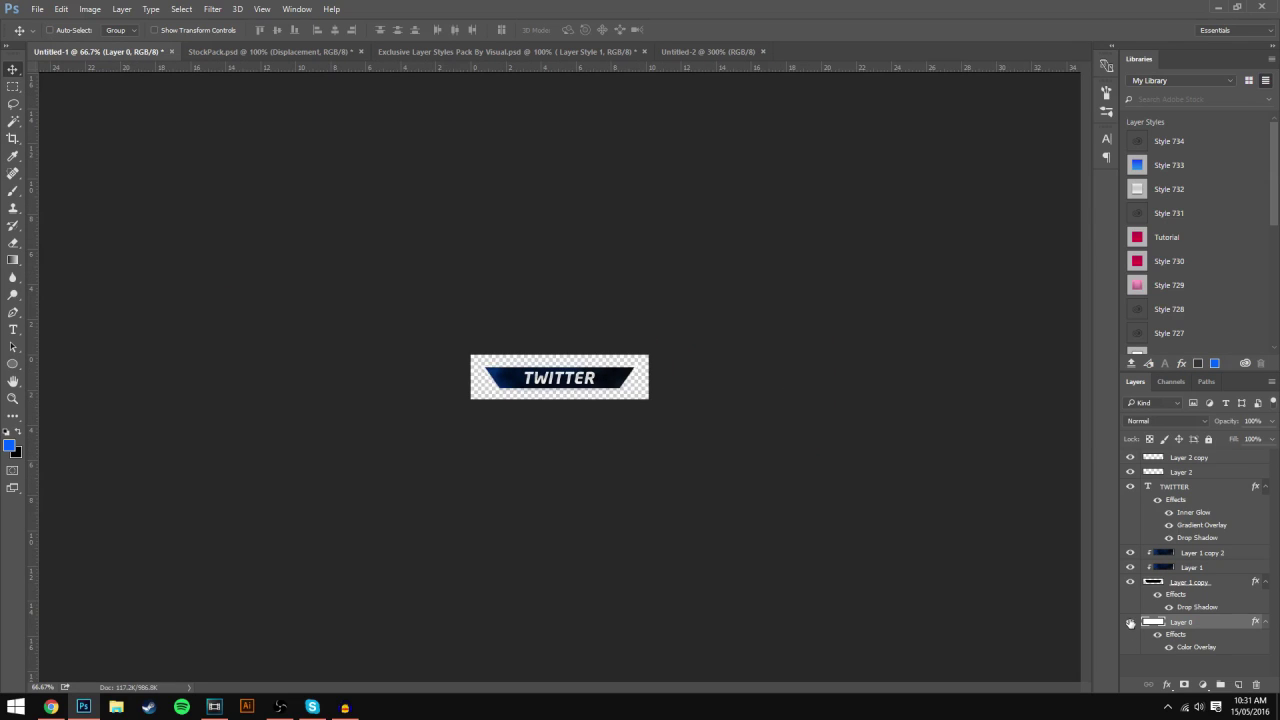
key(ctrl+plus)
key(ctrl+plus)
key(ctrl+plus)
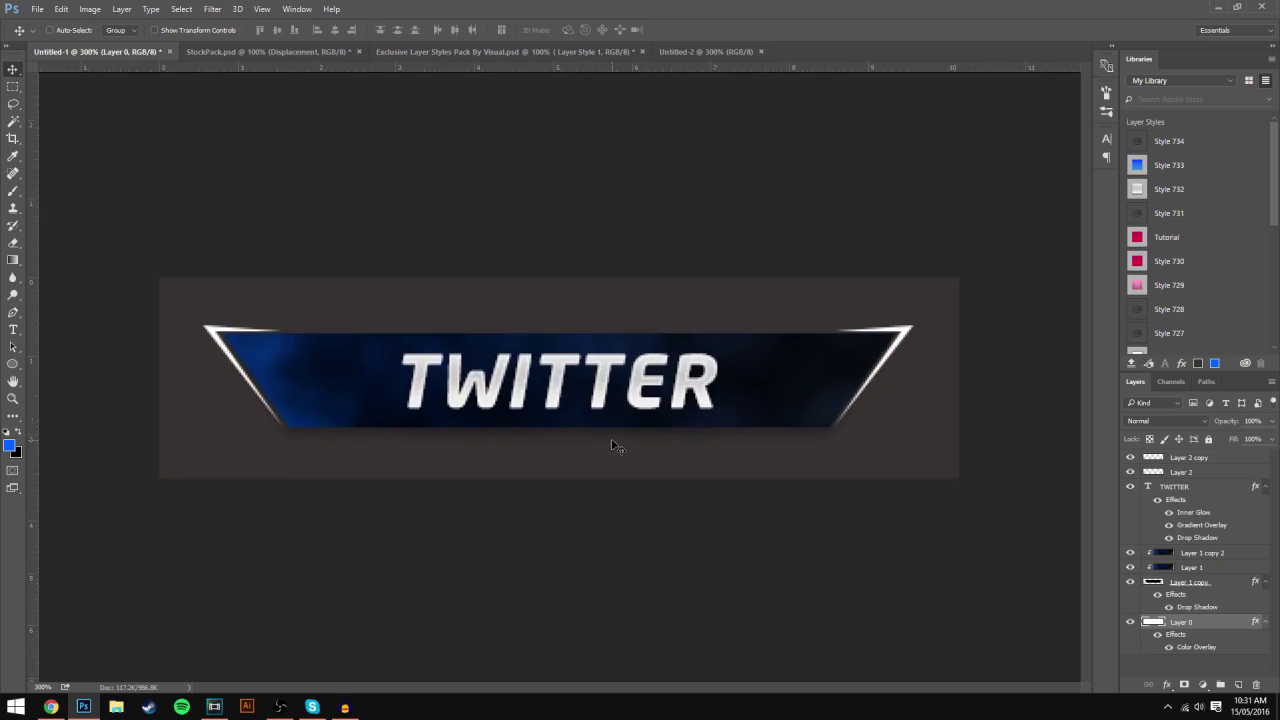
click(684, 52)
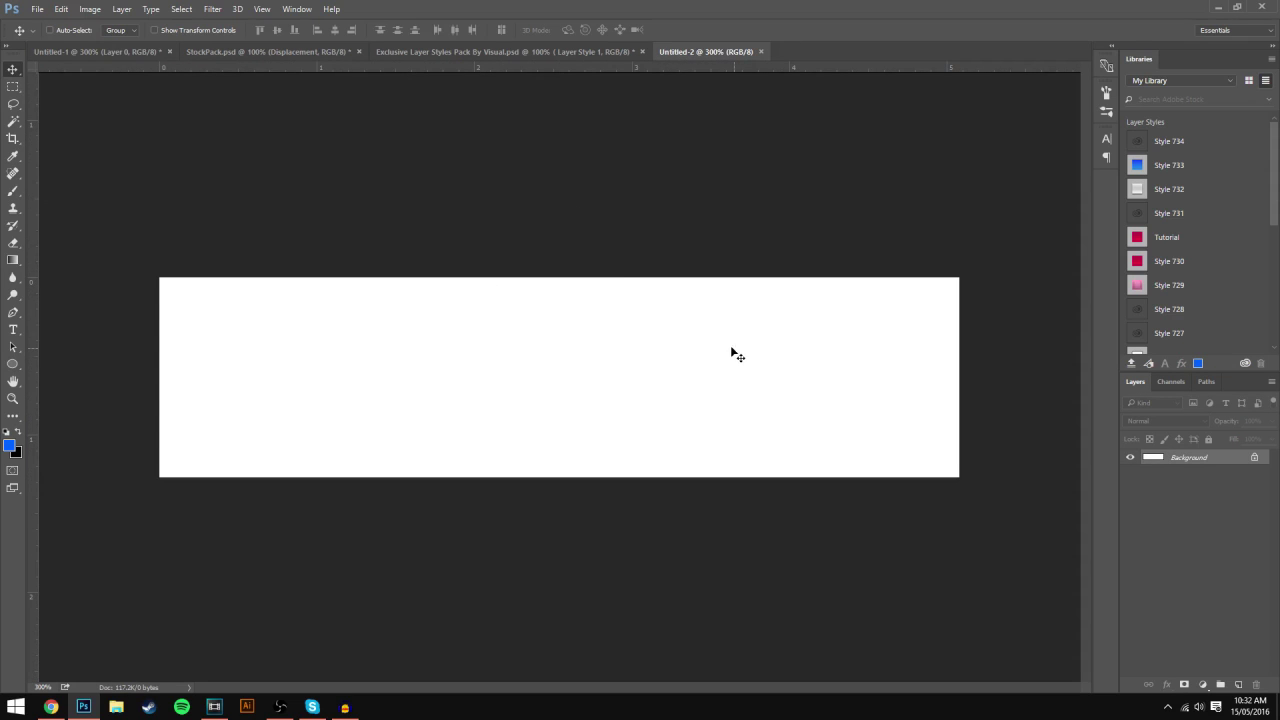
click(443, 53)
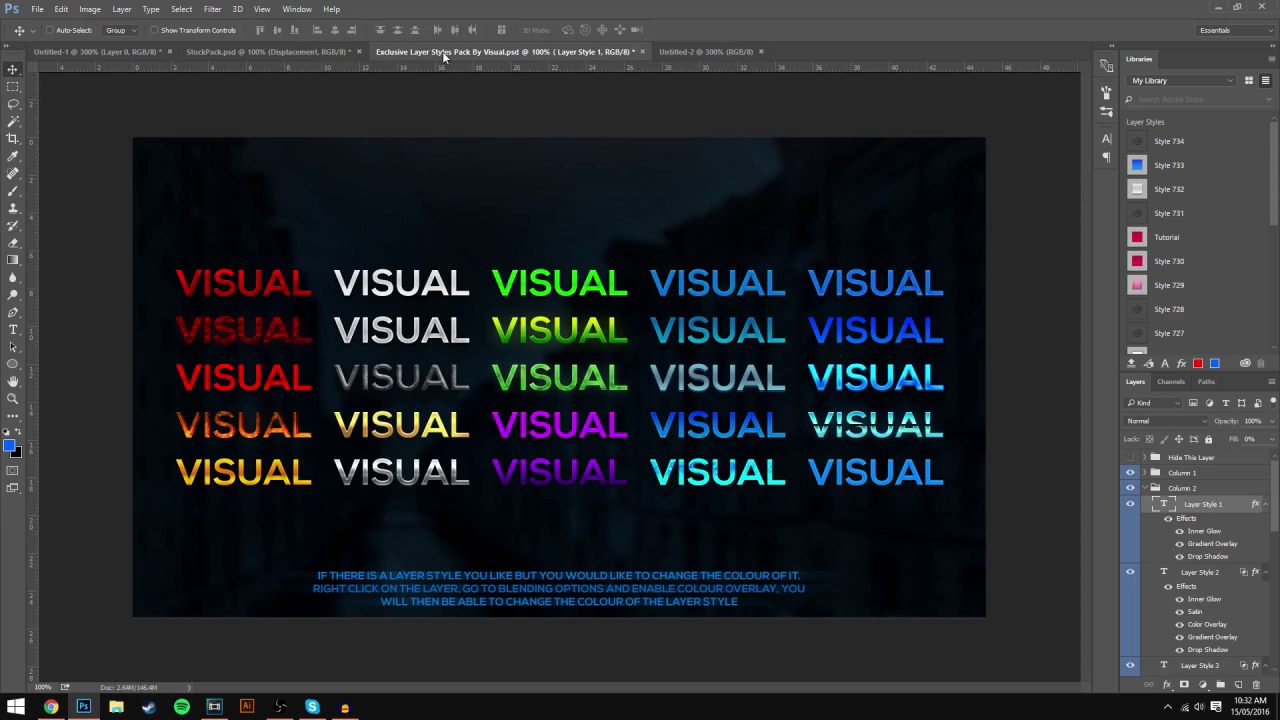
click(229, 51)
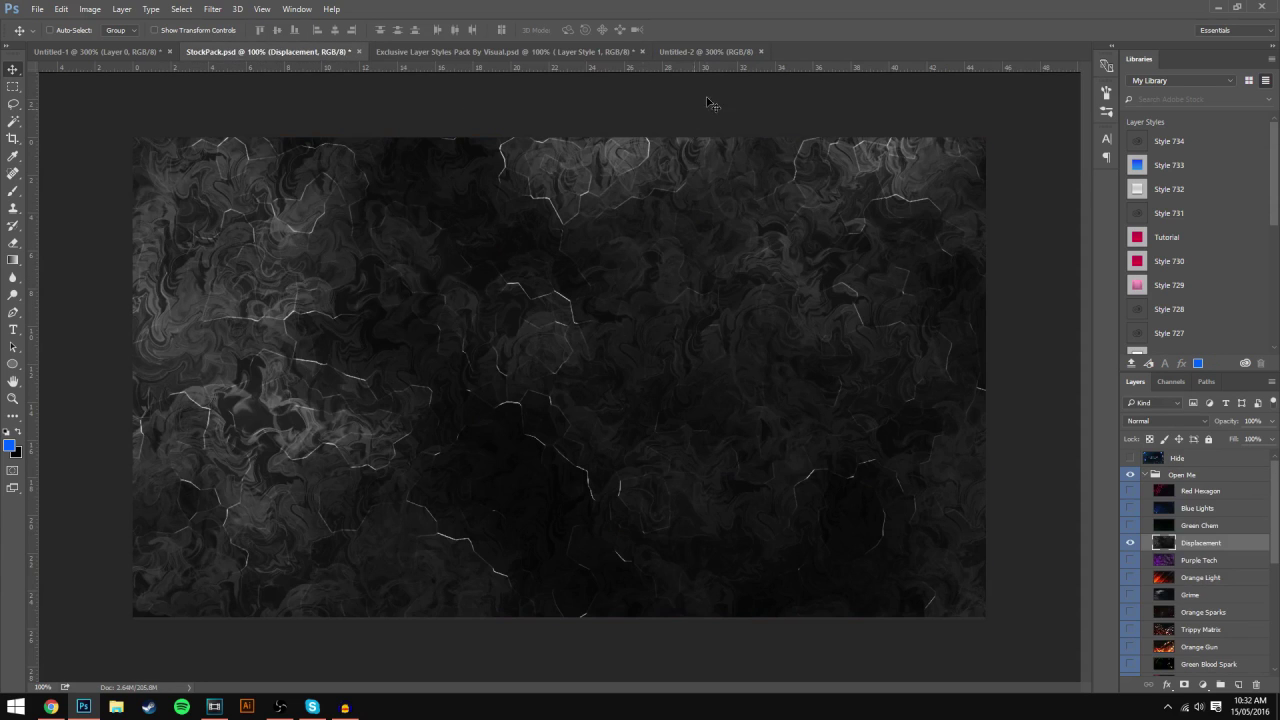
click(1129, 459)
click(1129, 459)
click(1129, 459)
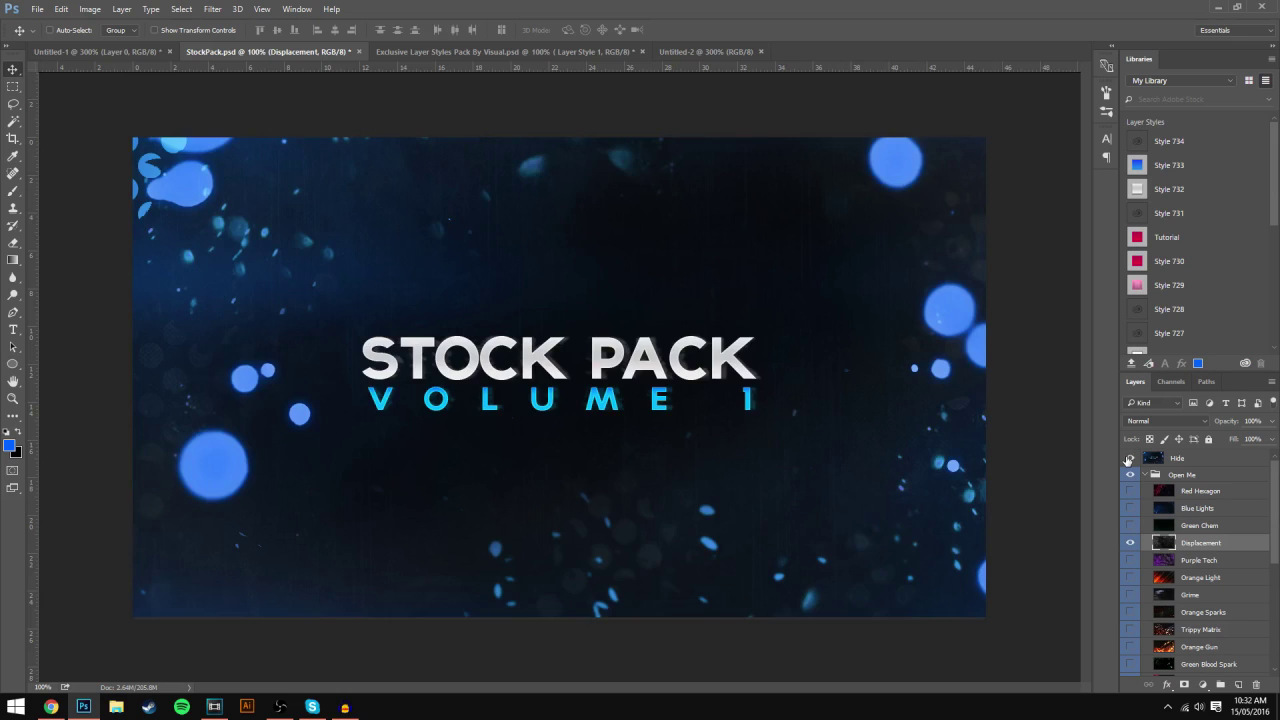
click(1129, 459)
click(1131, 543)
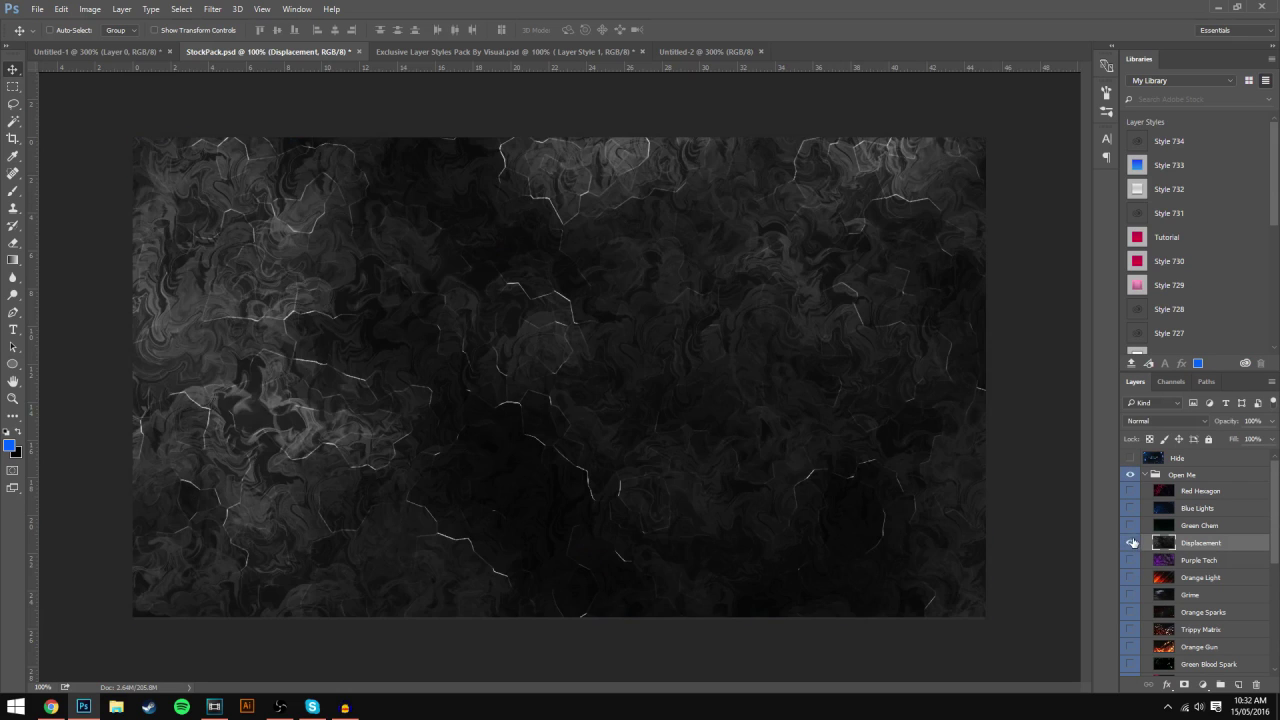
click(1129, 459)
click(1129, 459)
click(505, 51)
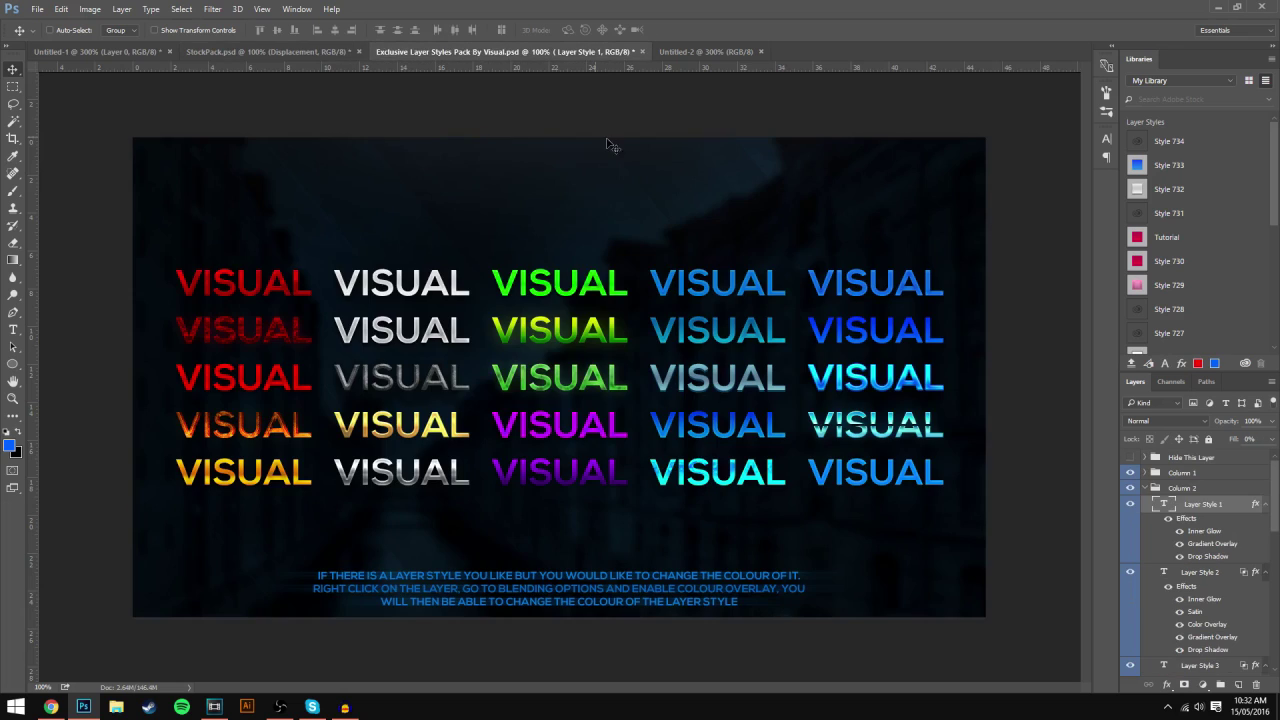
click(1129, 457)
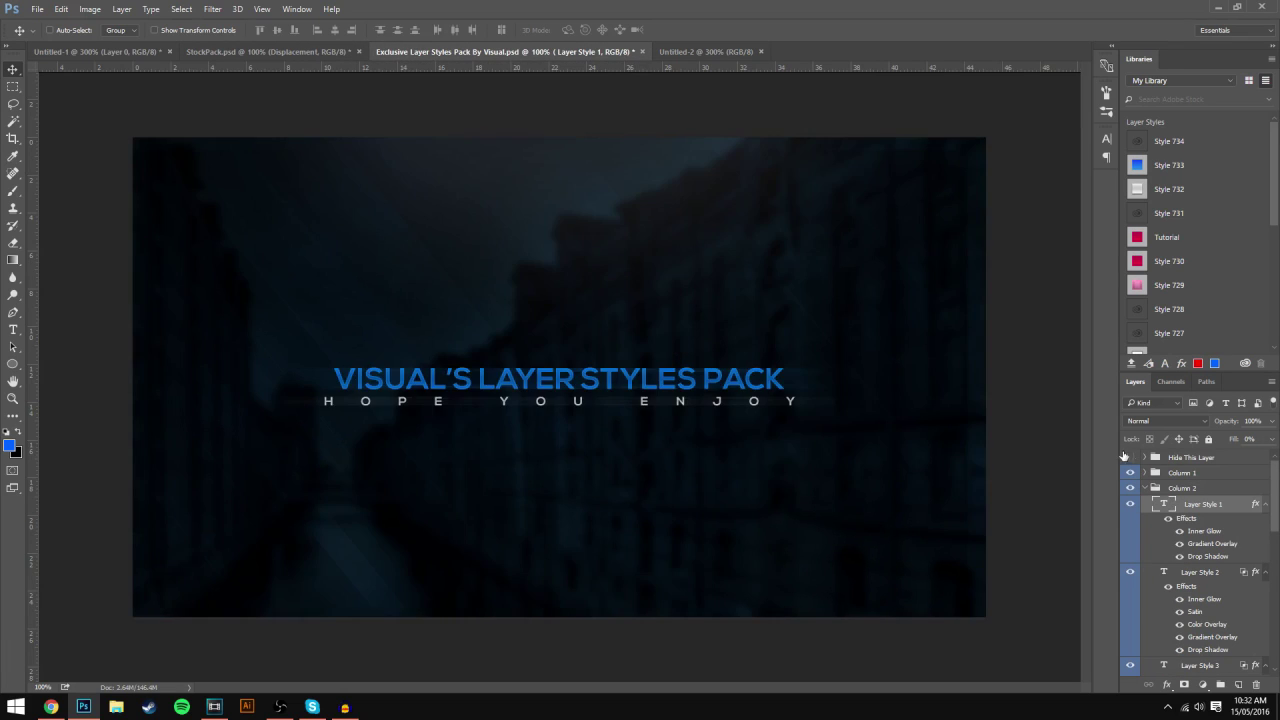
click(1129, 457)
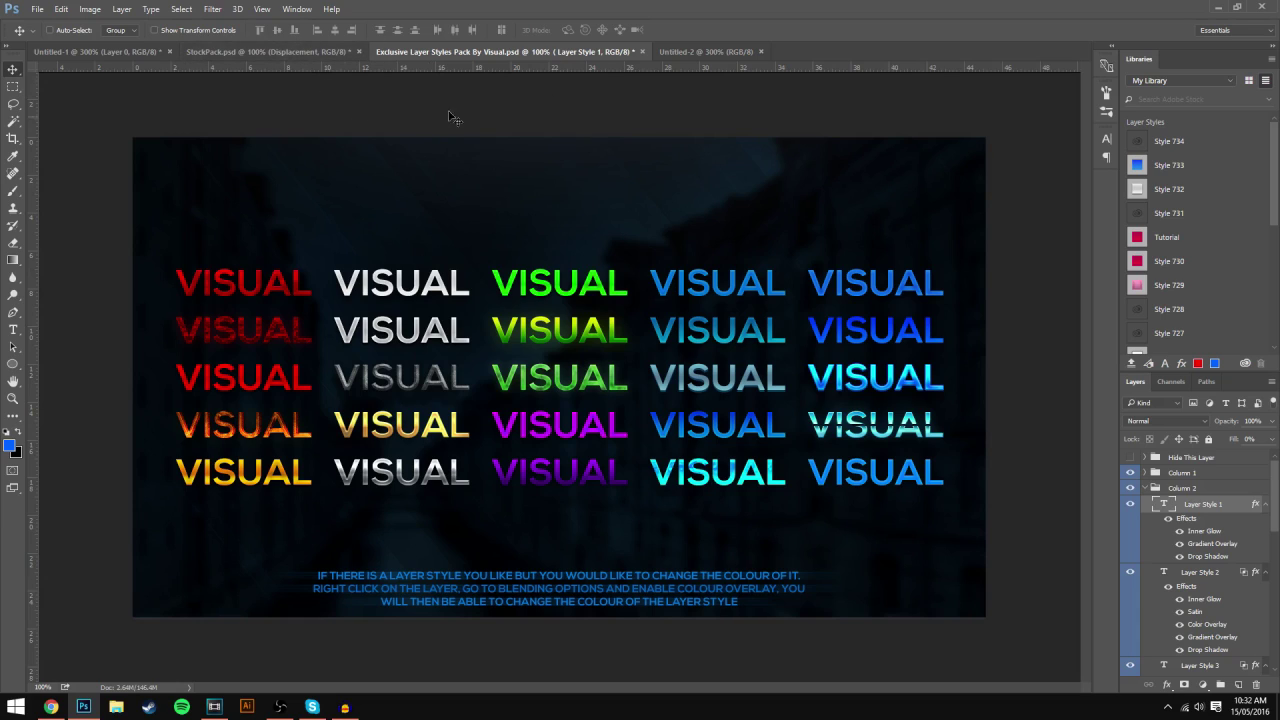
key(ctrl+Tab)
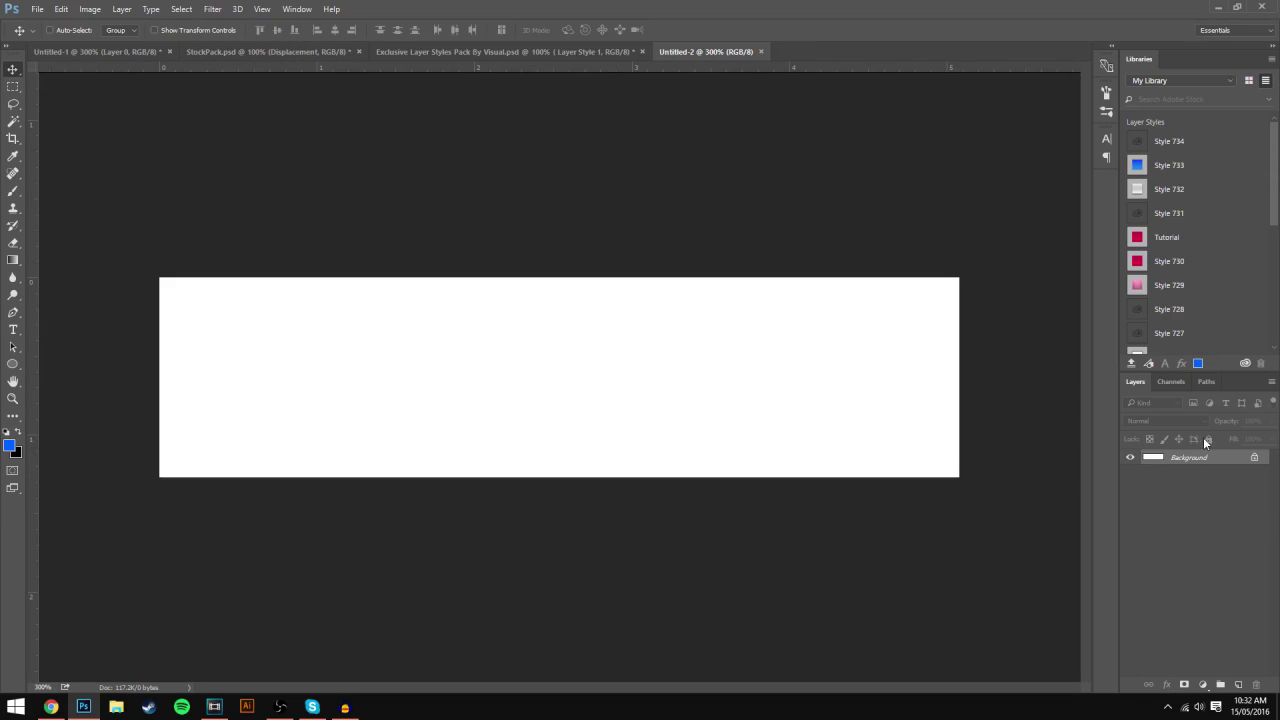
Step: Unlock the Background into Layer 0, add empty Layer 1, and place a vertical guide mid-canvas (~2.54 cm)
click(1254, 458)
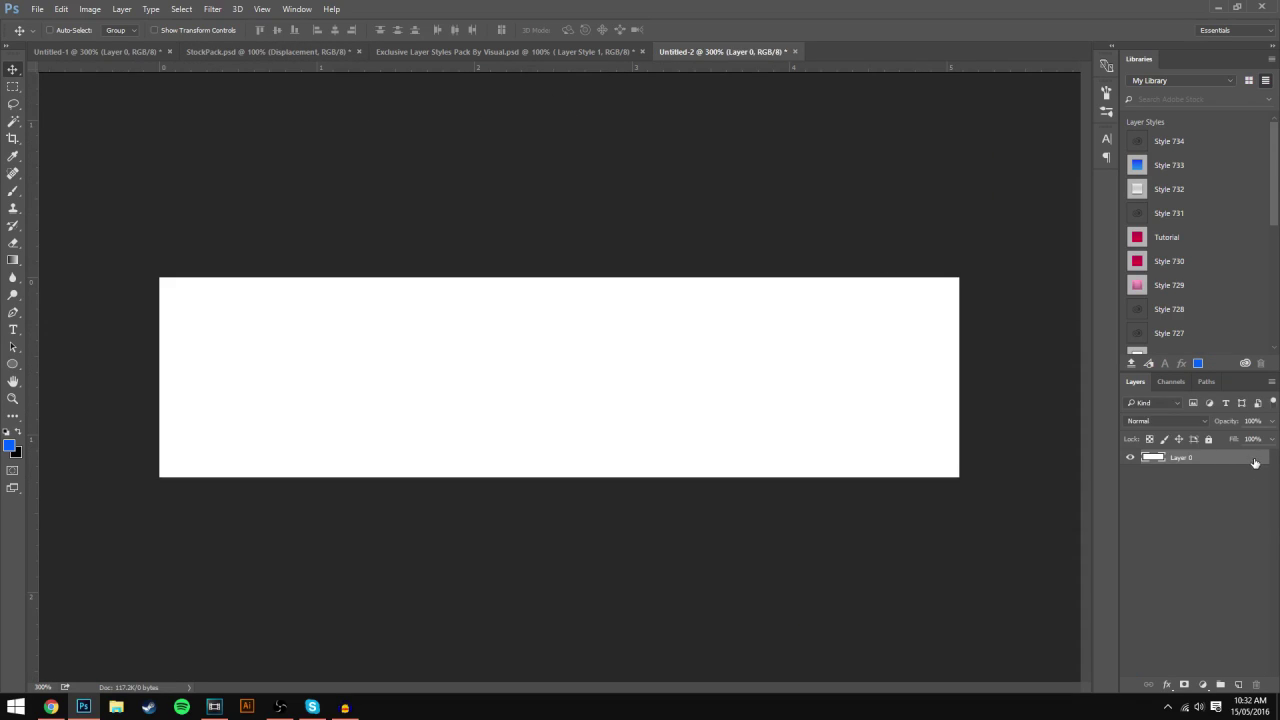
click(1131, 458)
click(1131, 458)
click(1240, 684)
drag(33, 315, 558, 319)
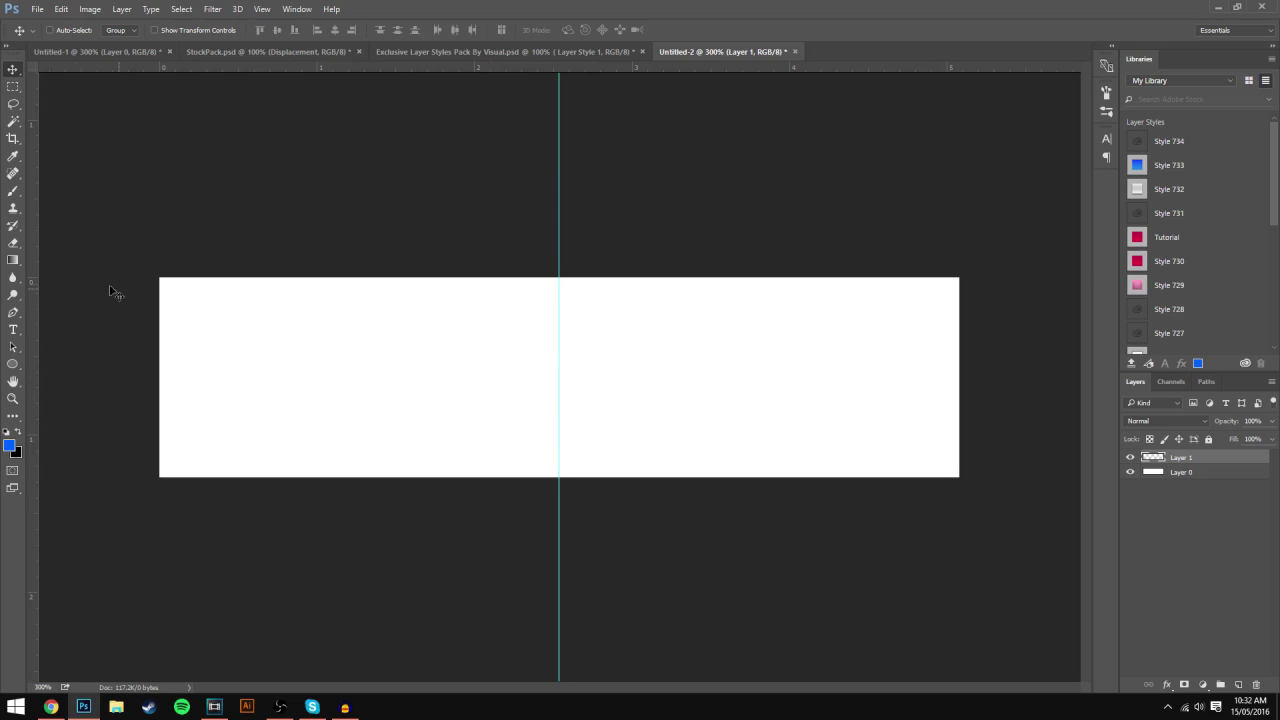
Step: With the Pen tool, anchor the banner's top edge from the left corner to the centre guide
click(13, 315)
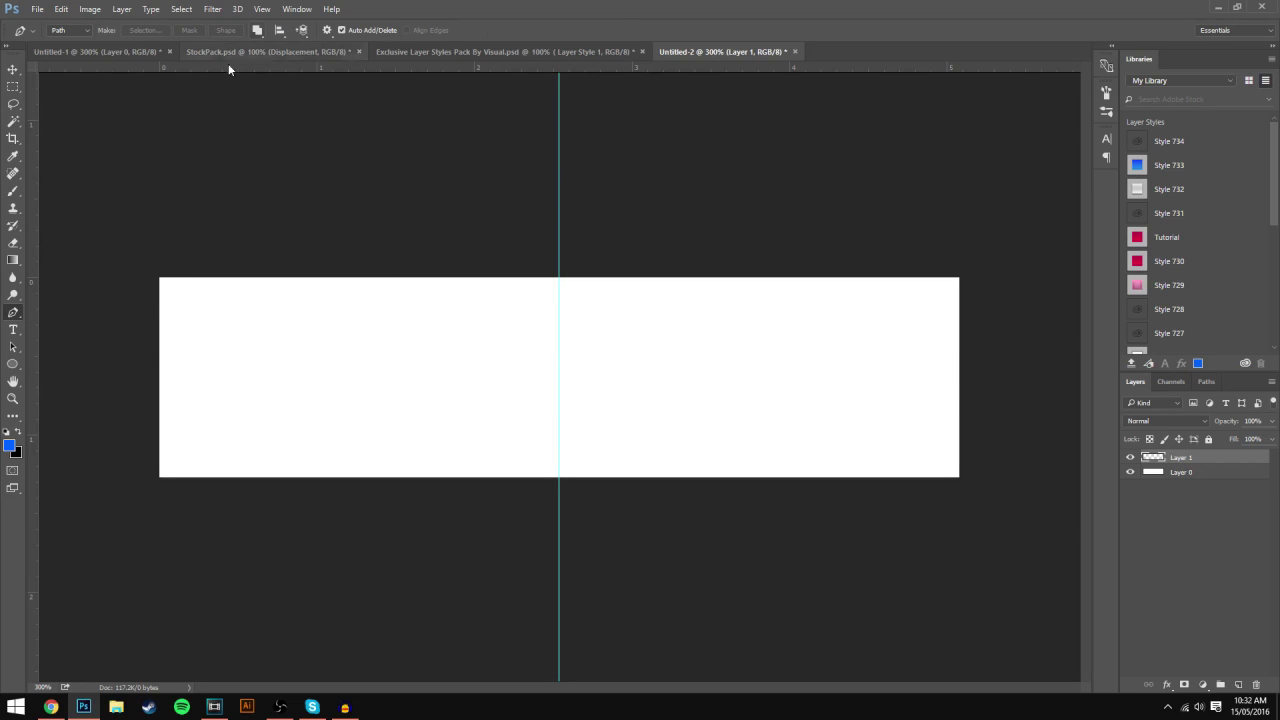
click(76, 55)
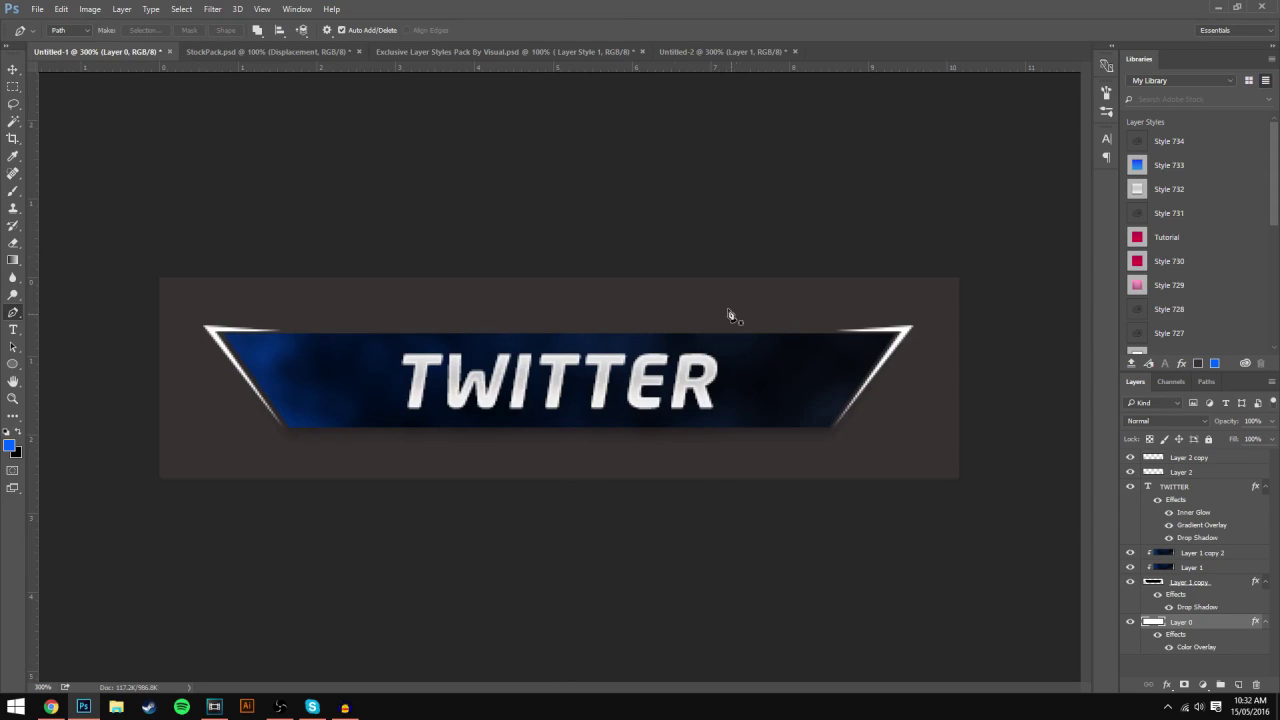
click(702, 55)
click(231, 337)
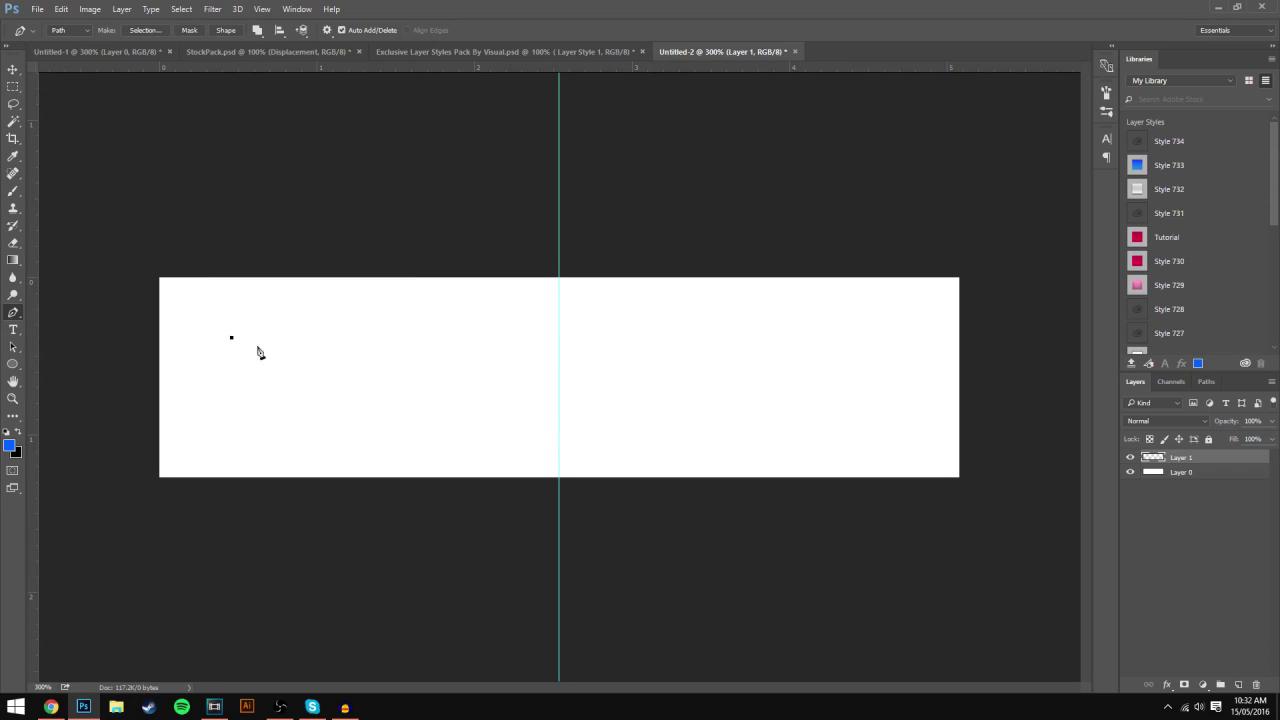
key(ctrl+z)
click(267, 337)
click(560, 338)
Step: Add the bottom-left corner anchor and close the path into a slanted half-trapezoid
click(323, 417)
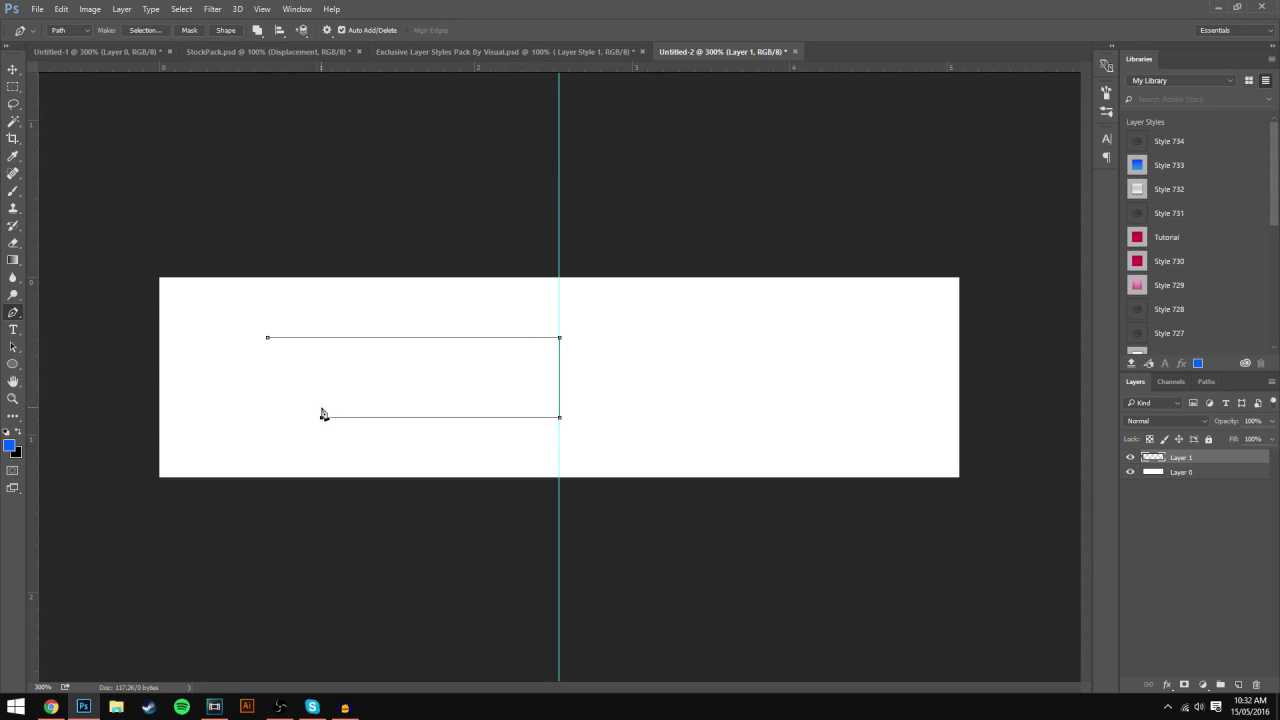
click(267, 338)
key(ctrl+z)
click(267, 339)
key(ctrl+z)
key(ctrl+alt+z)
click(350, 417)
key(ctrl+z)
click(334, 417)
click(266, 337)
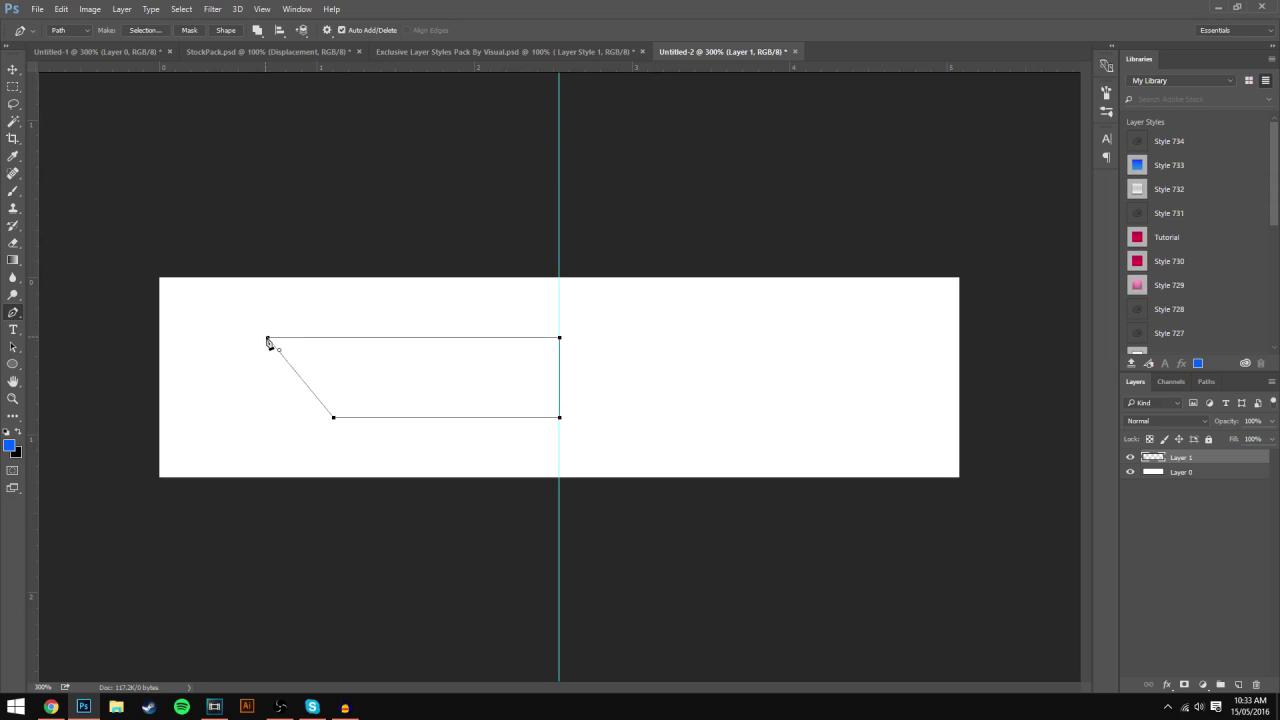
Step: Fill the trapezoid path with Black contents on Layer 1 using Fill Path
right_click(382, 384)
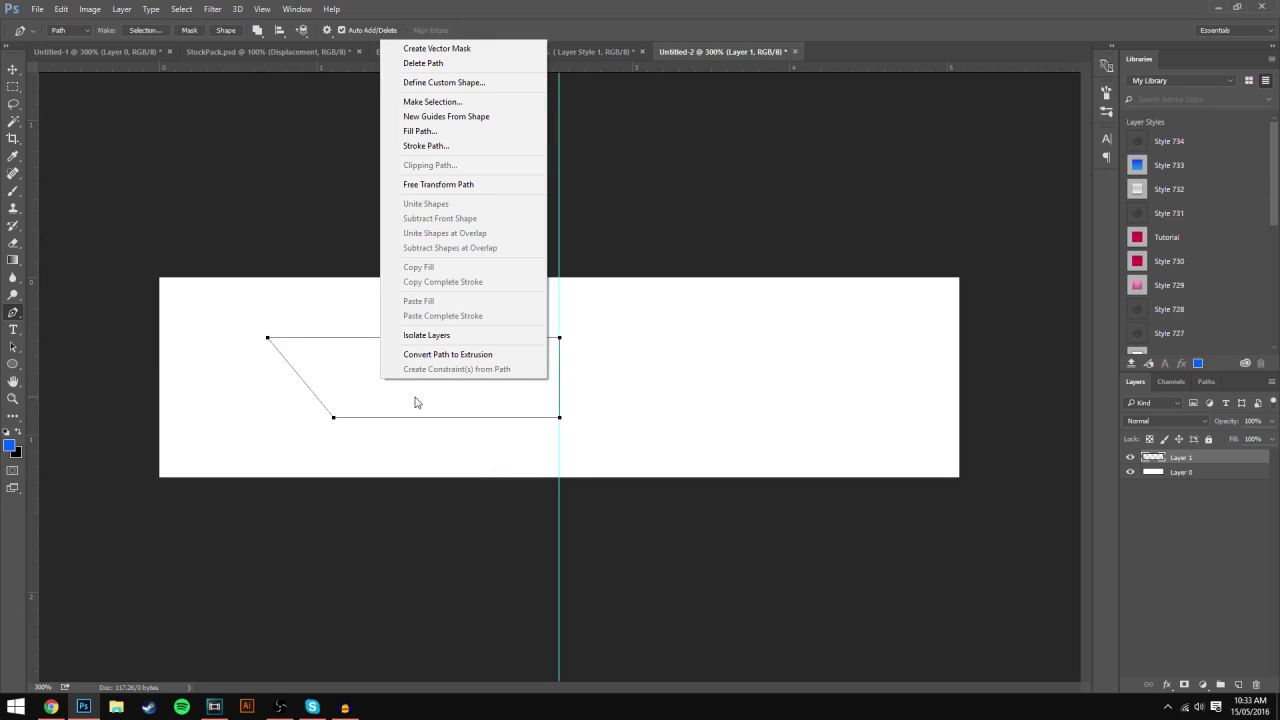
click(420, 131)
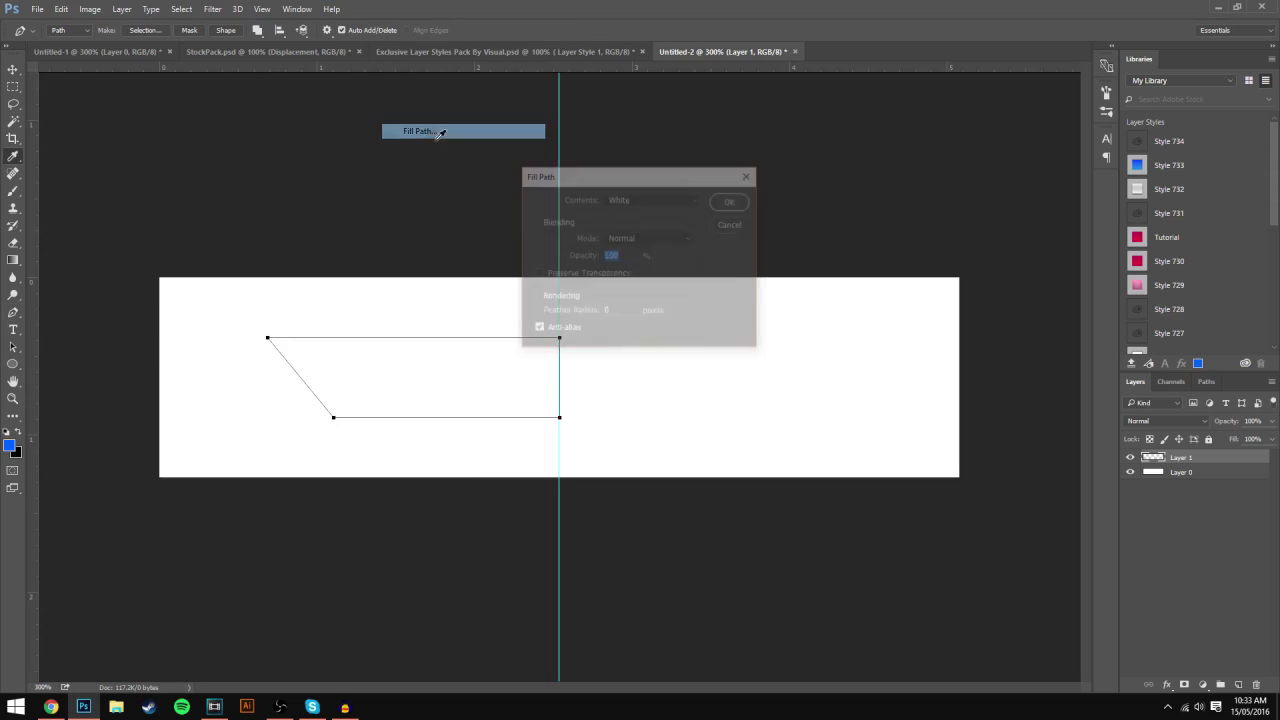
click(625, 200)
click(626, 275)
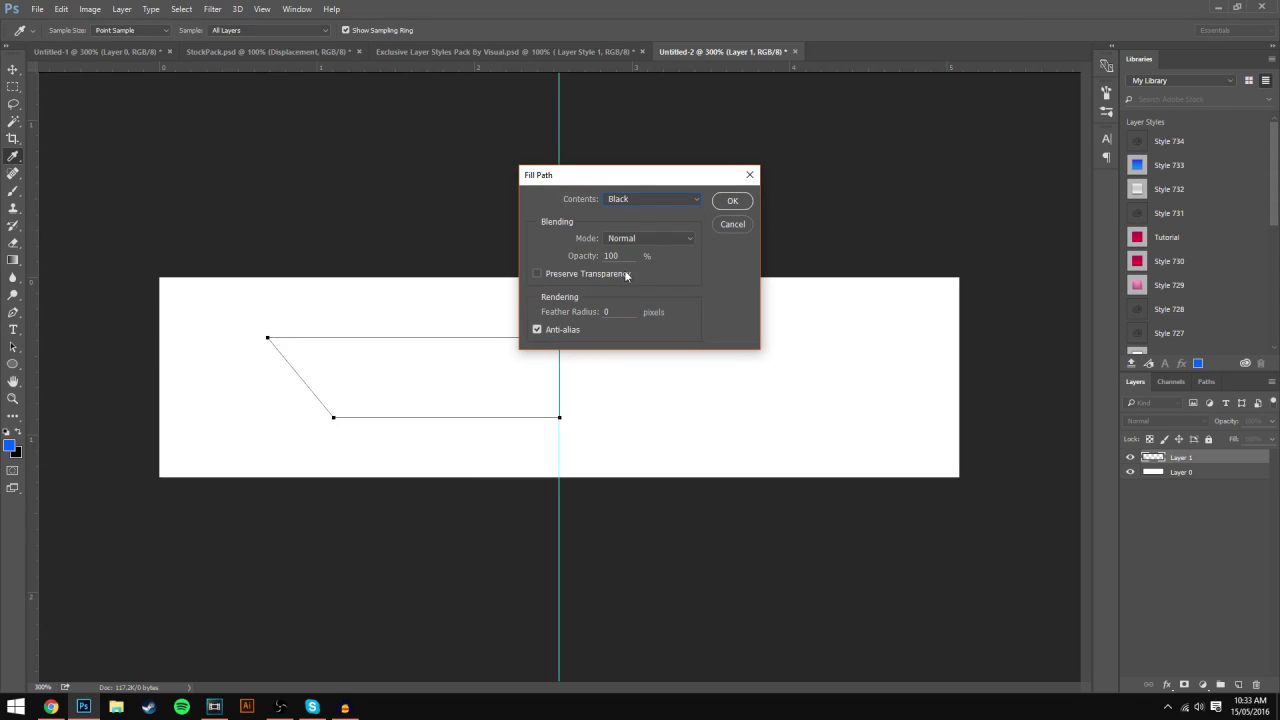
drag(556, 175, 511, 157)
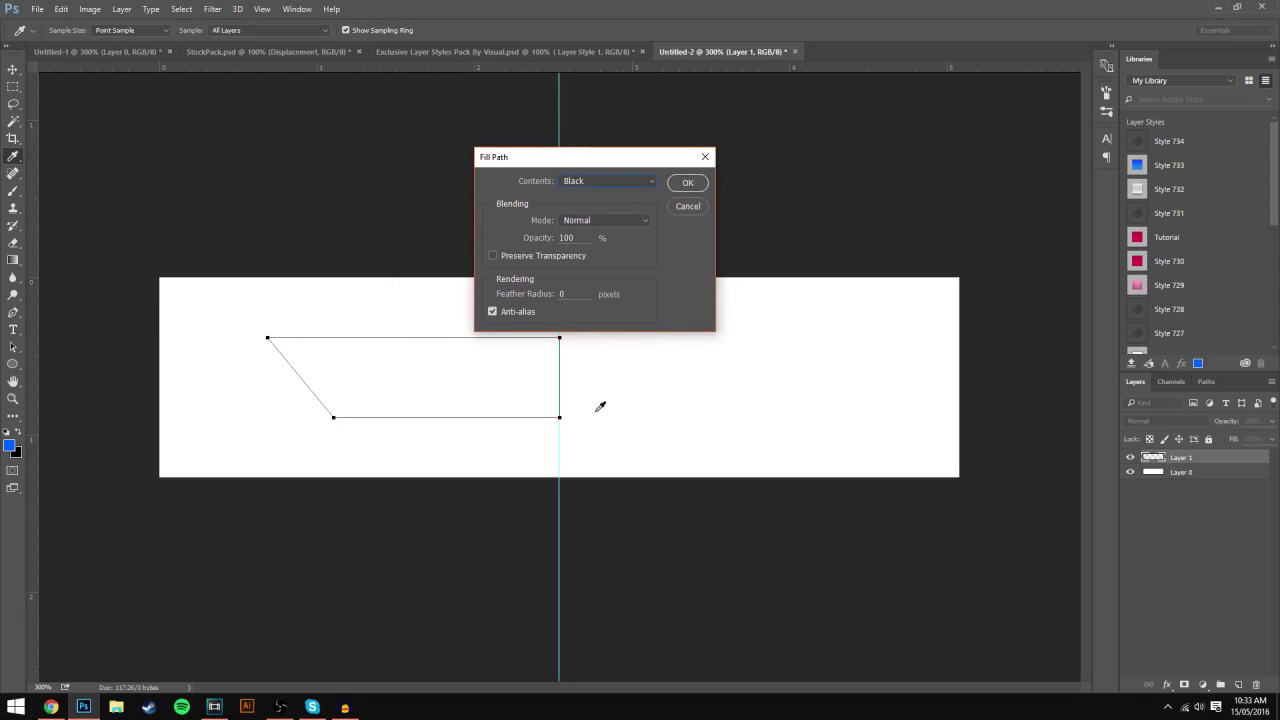
click(686, 183)
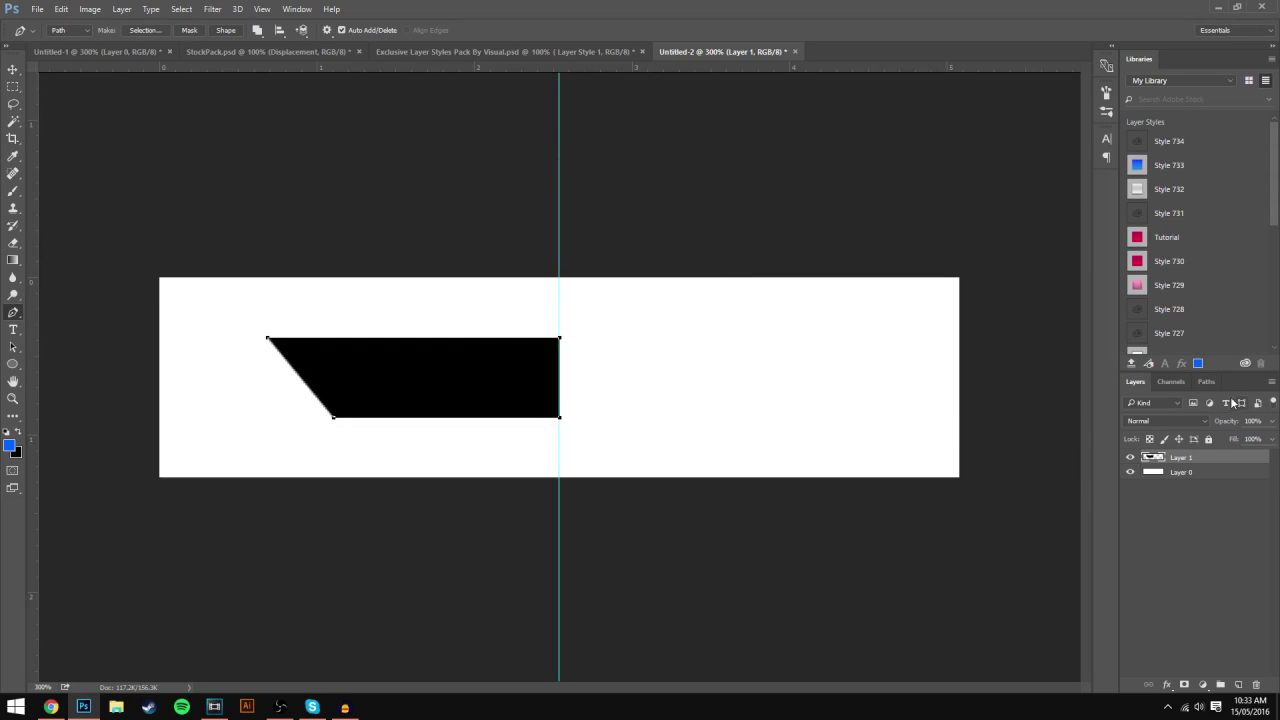
Step: Delete the Work Path in the Paths panel and go back to the layers list
click(13, 70)
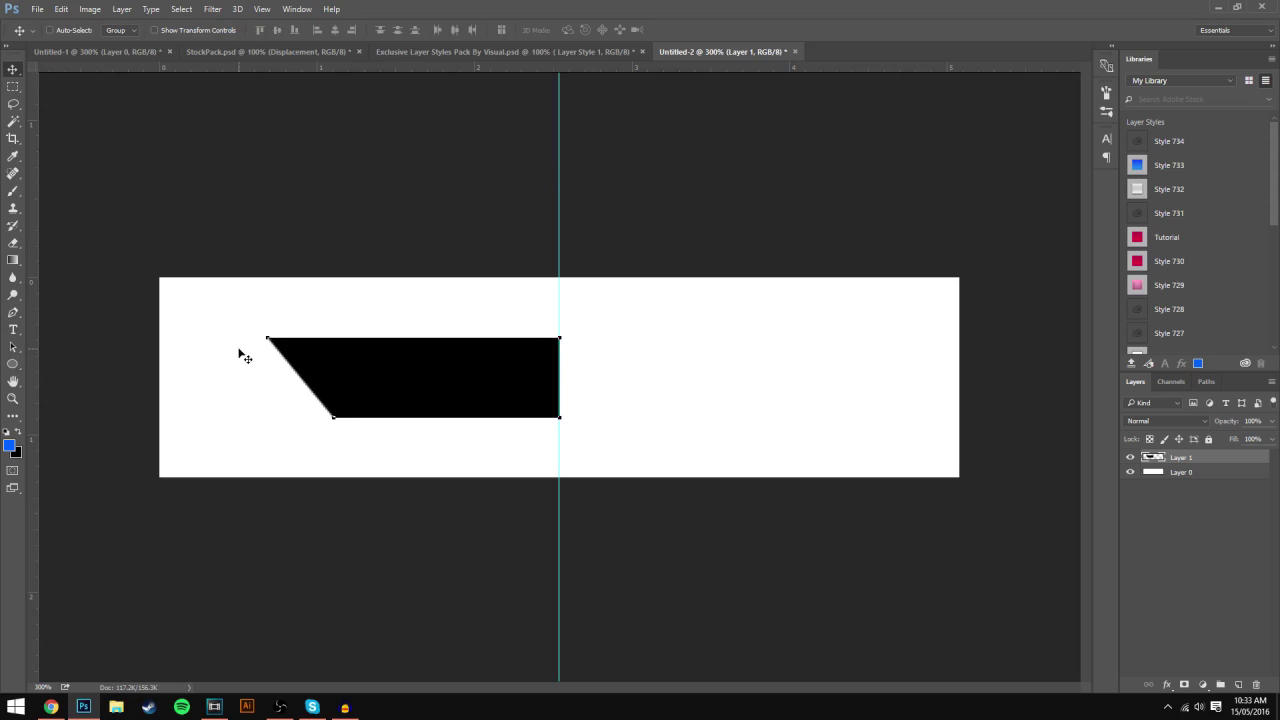
click(1206, 382)
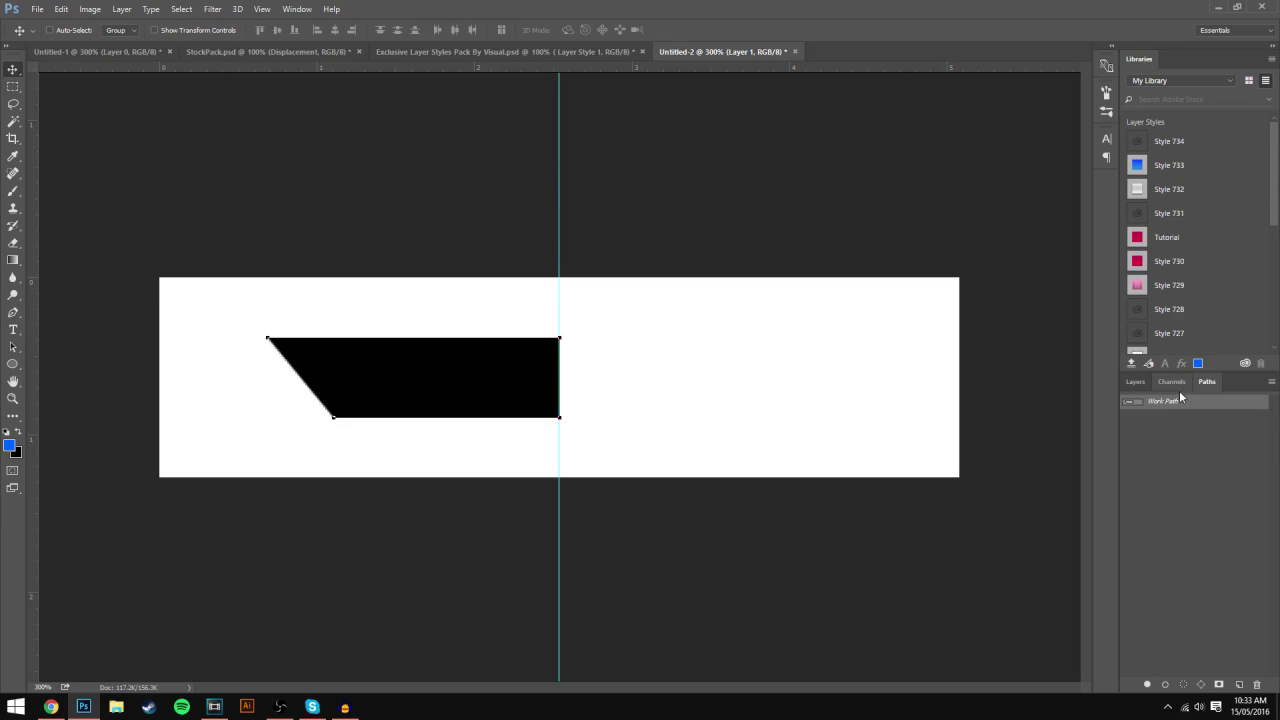
key(Delete)
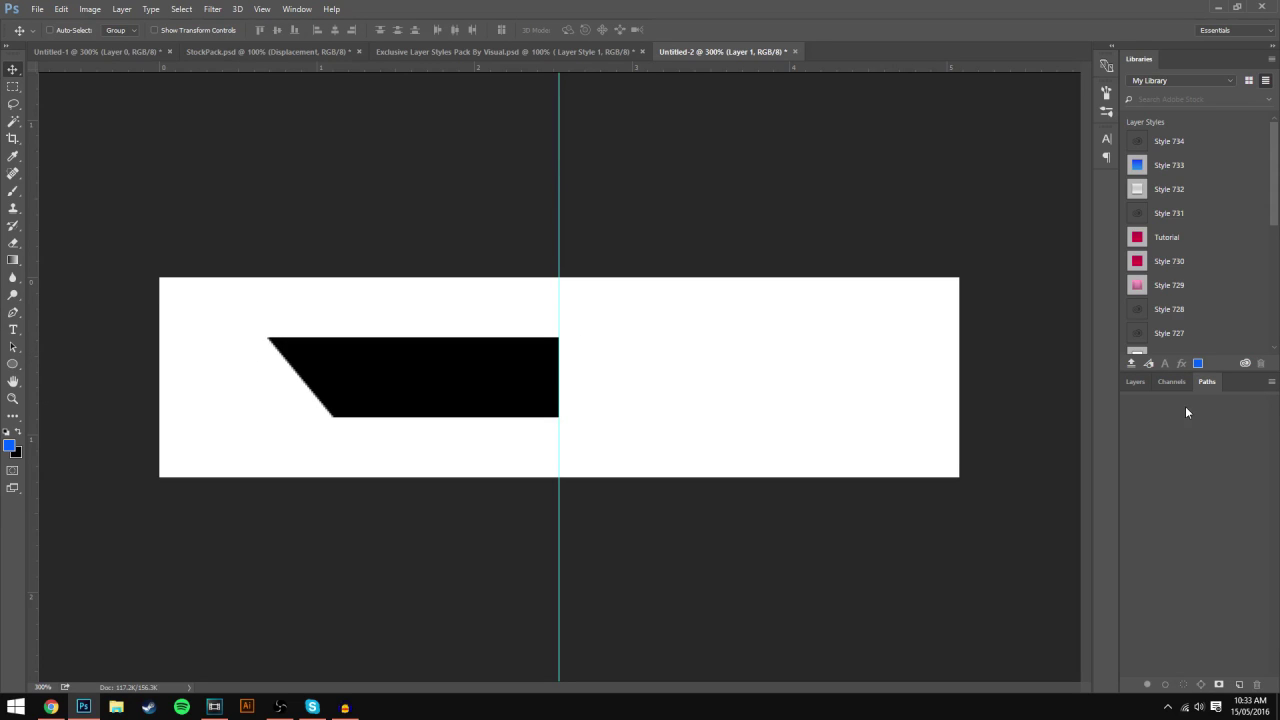
click(1134, 382)
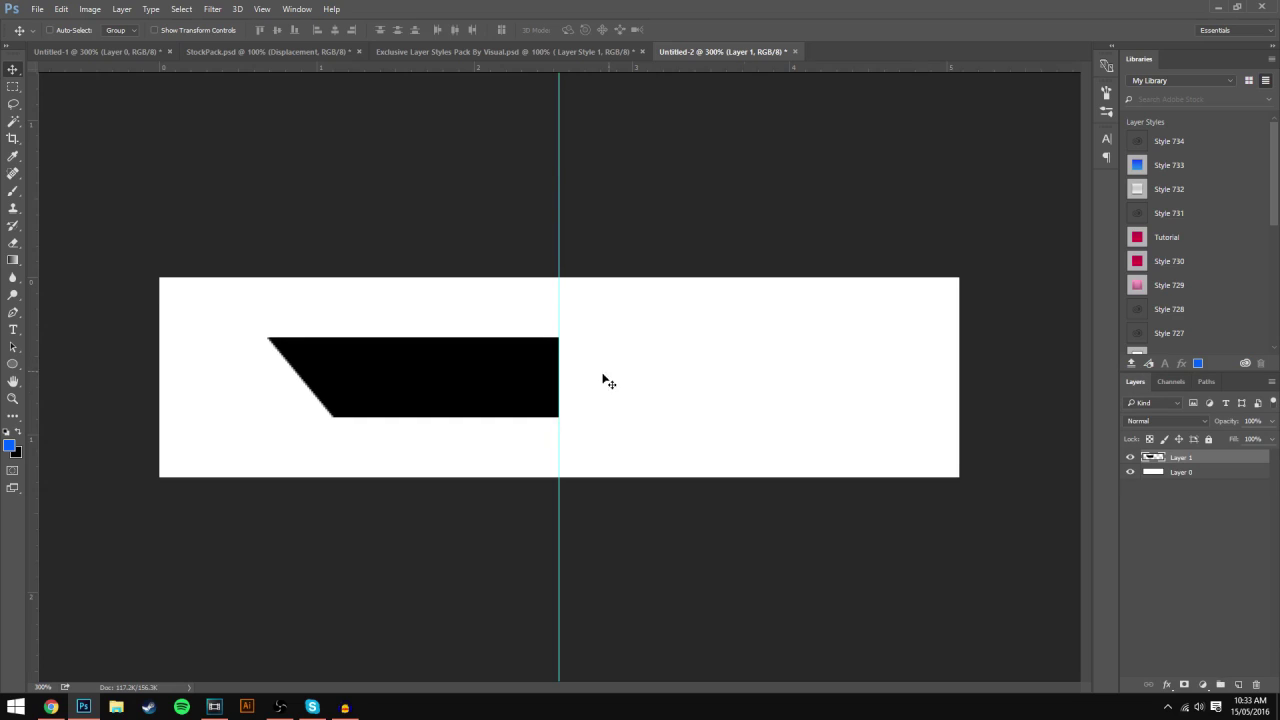
click(1130, 457)
click(1130, 457)
Step: Duplicate Layer 1, flip the copy horizontally, and butt it against the original at the guide
key(ctrl)
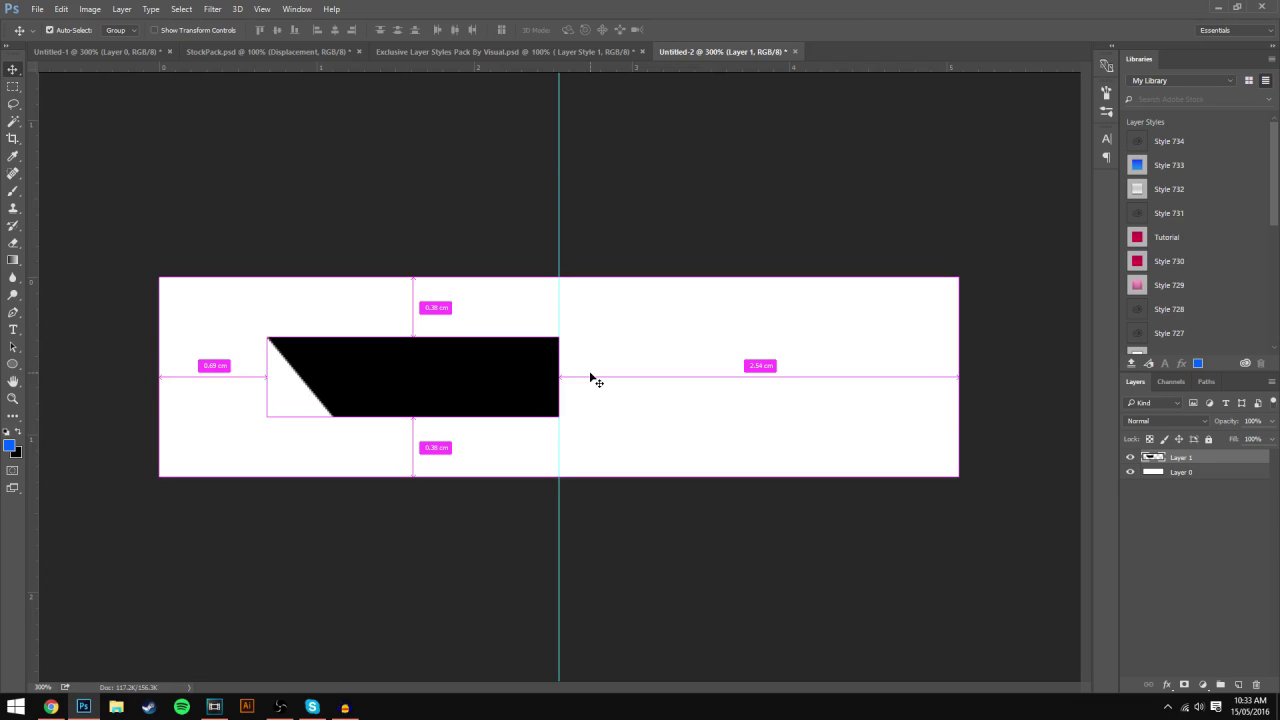
key(ctrl+j)
drag(504, 375, 832, 390)
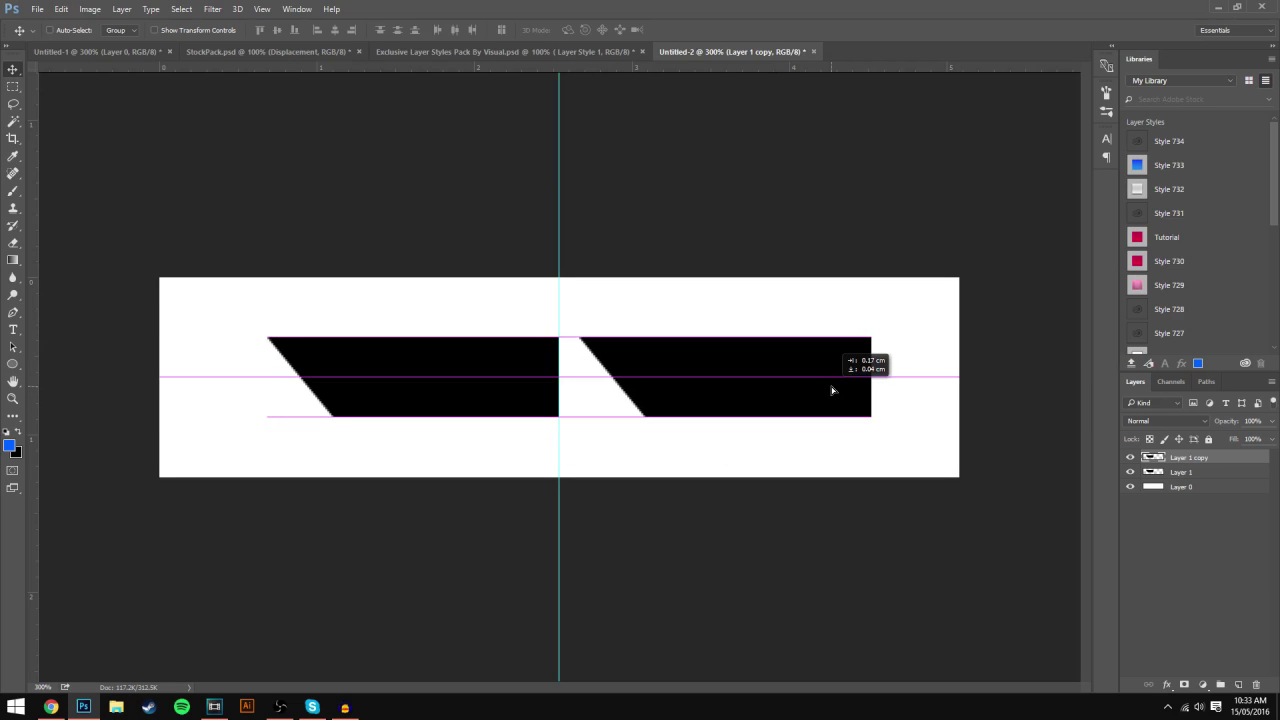
key(ctrl+t)
right_click(818, 387)
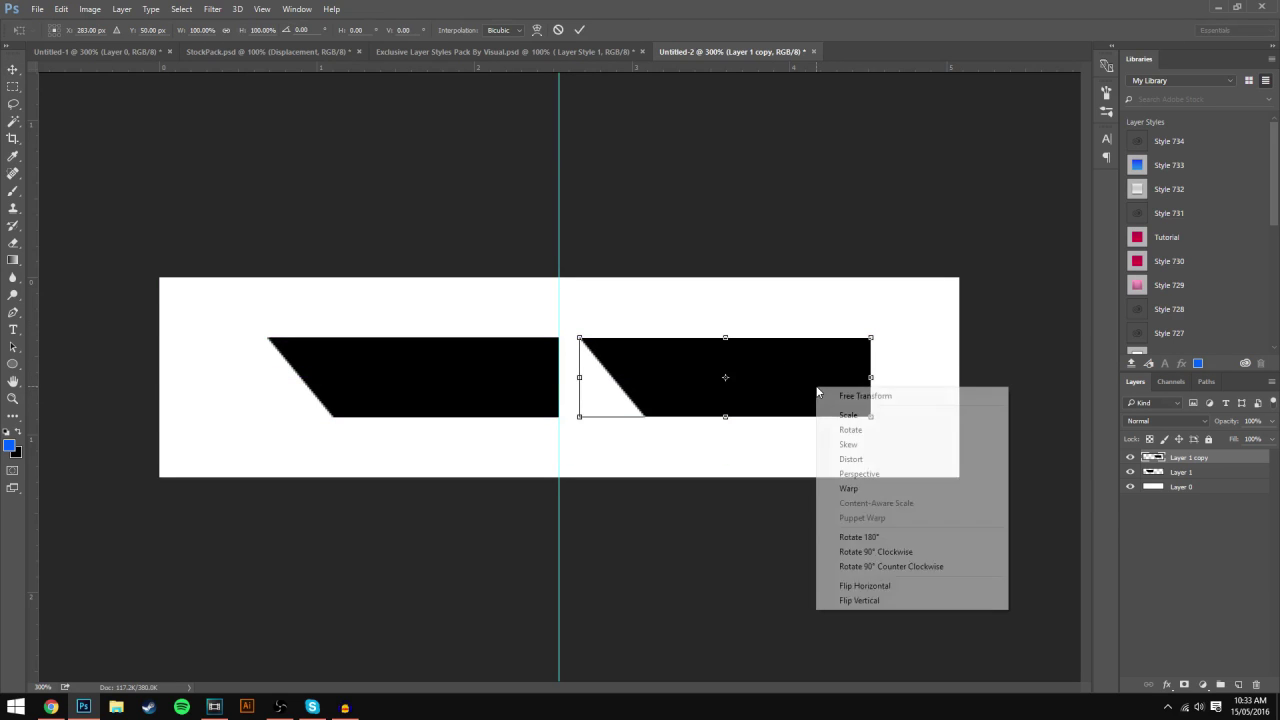
click(886, 590)
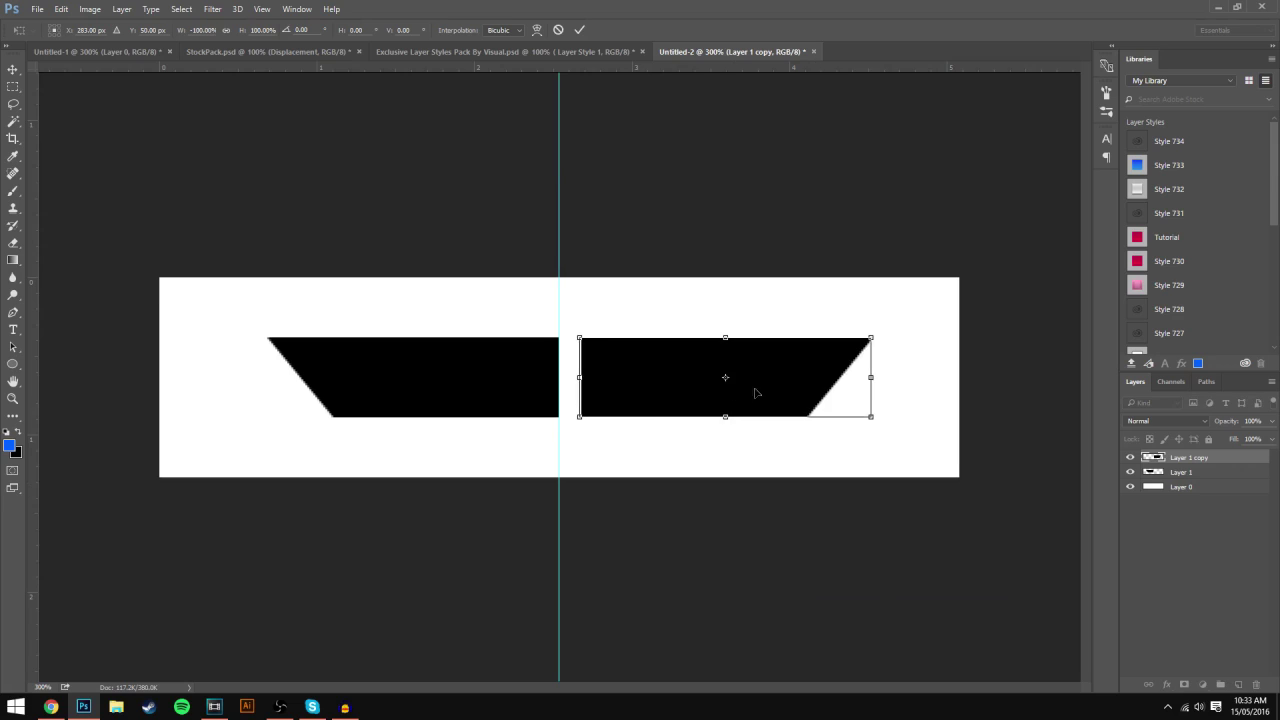
drag(773, 390, 757, 385)
key(Return)
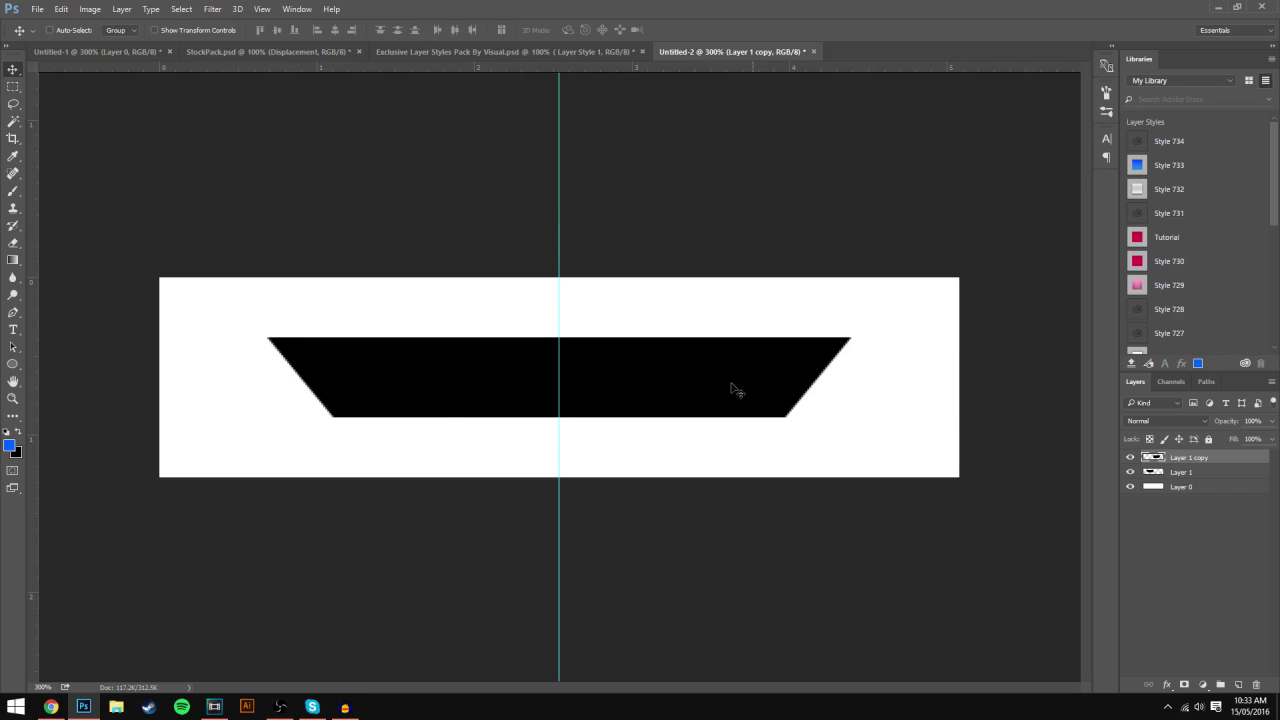
Step: Compare against the Untitled-1 banner, then hide and re-show the guides
click(136, 51)
click(707, 51)
key(ctrl+semicolon)
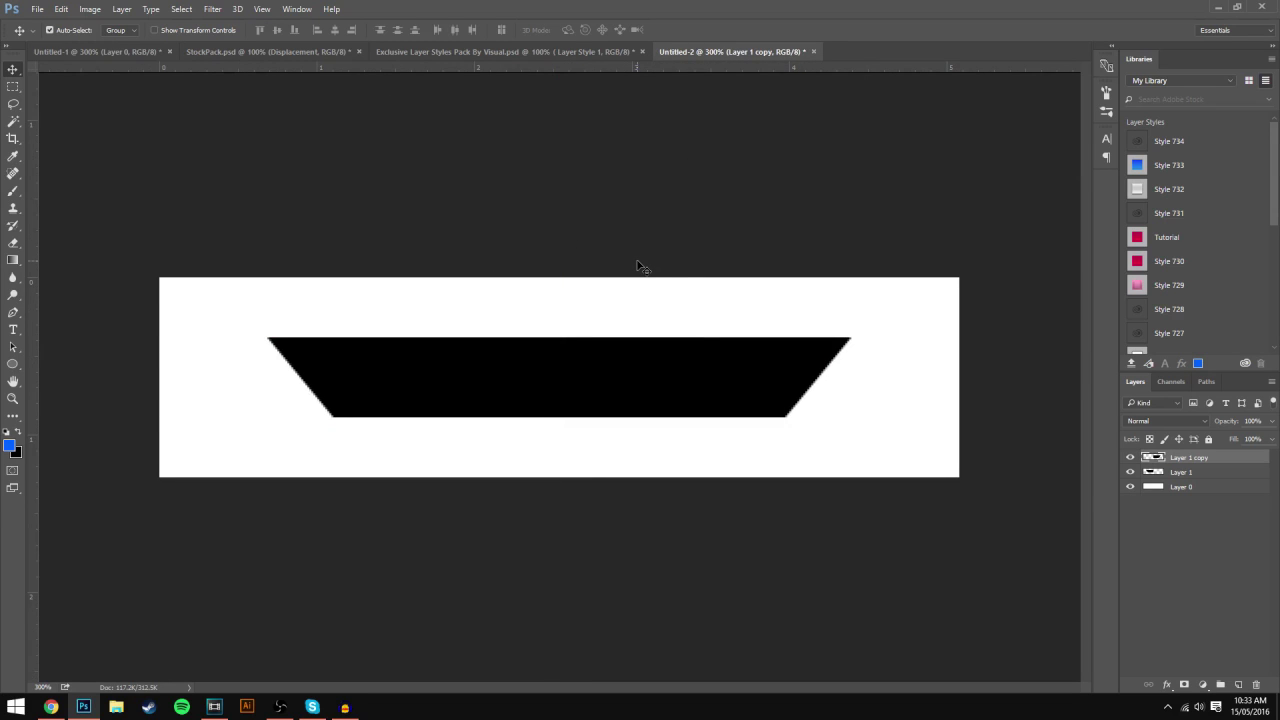
key(ctrl)
key(ctrl+semicolon)
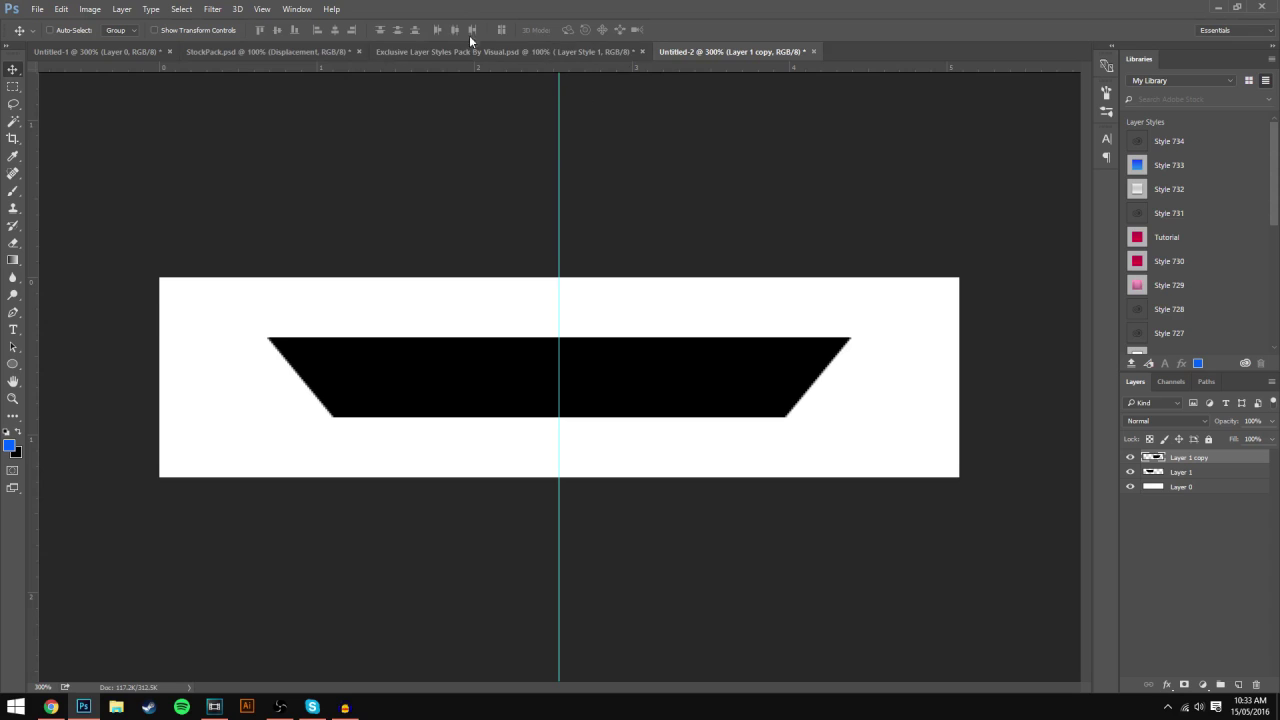
Step: In StockPack.psd, toggle the Displacement texture layer on and off to preview it
click(285, 51)
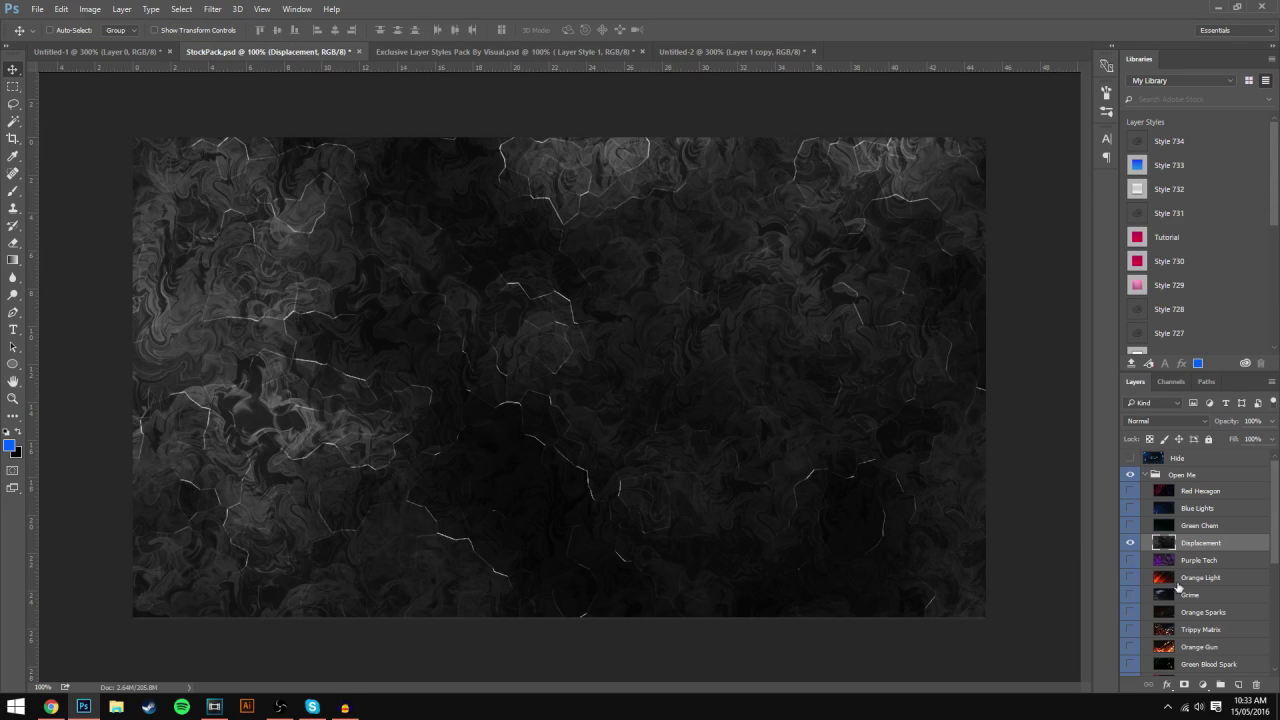
click(1131, 543)
click(1131, 543)
click(1131, 543)
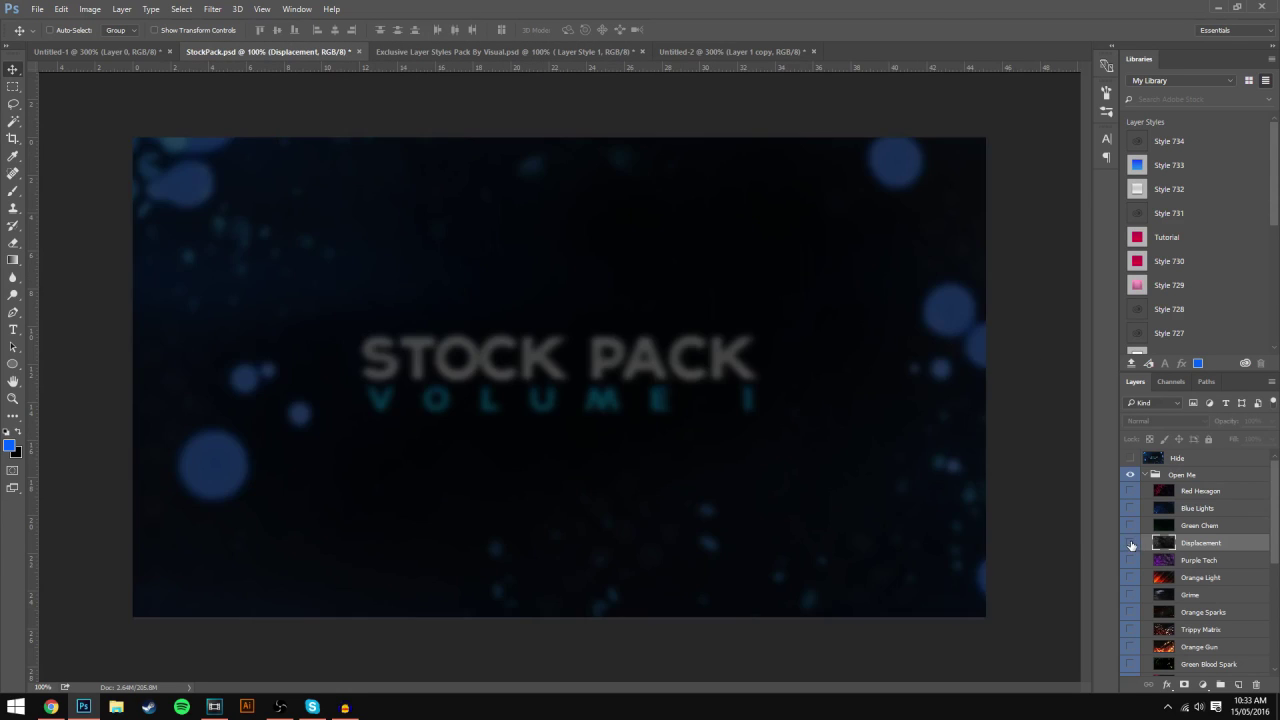
click(1131, 543)
click(1131, 543)
Step: Preview the Orange Light texture, then hide it and re-show and select the Displacement layer
click(1131, 577)
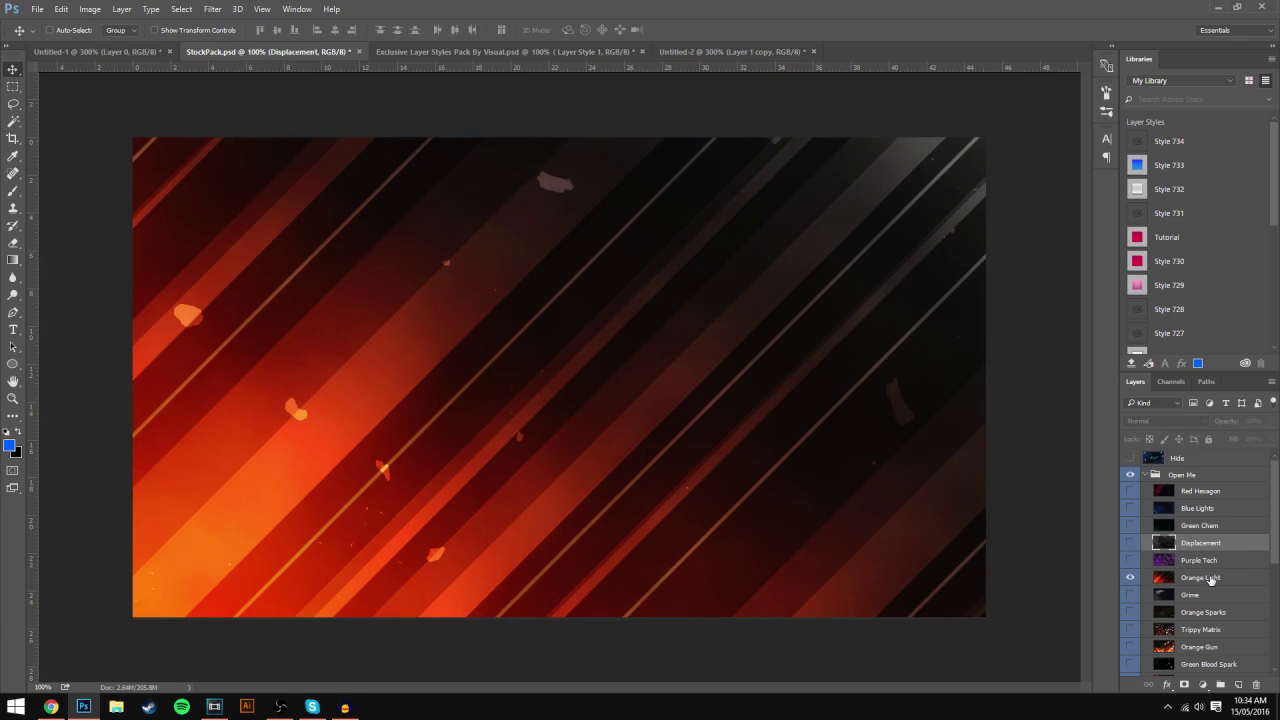
click(1205, 578)
click(1131, 578)
click(1131, 578)
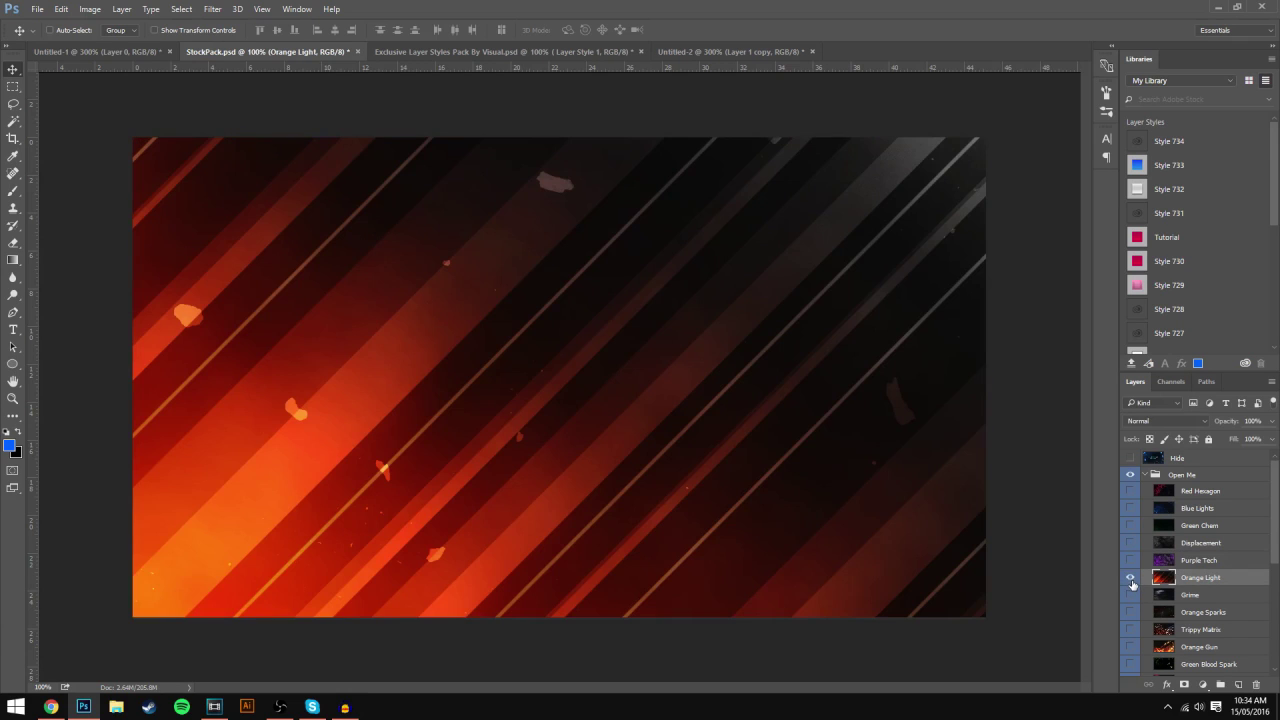
click(1131, 578)
click(1131, 578)
click(1131, 578)
click(1131, 578)
click(1131, 578)
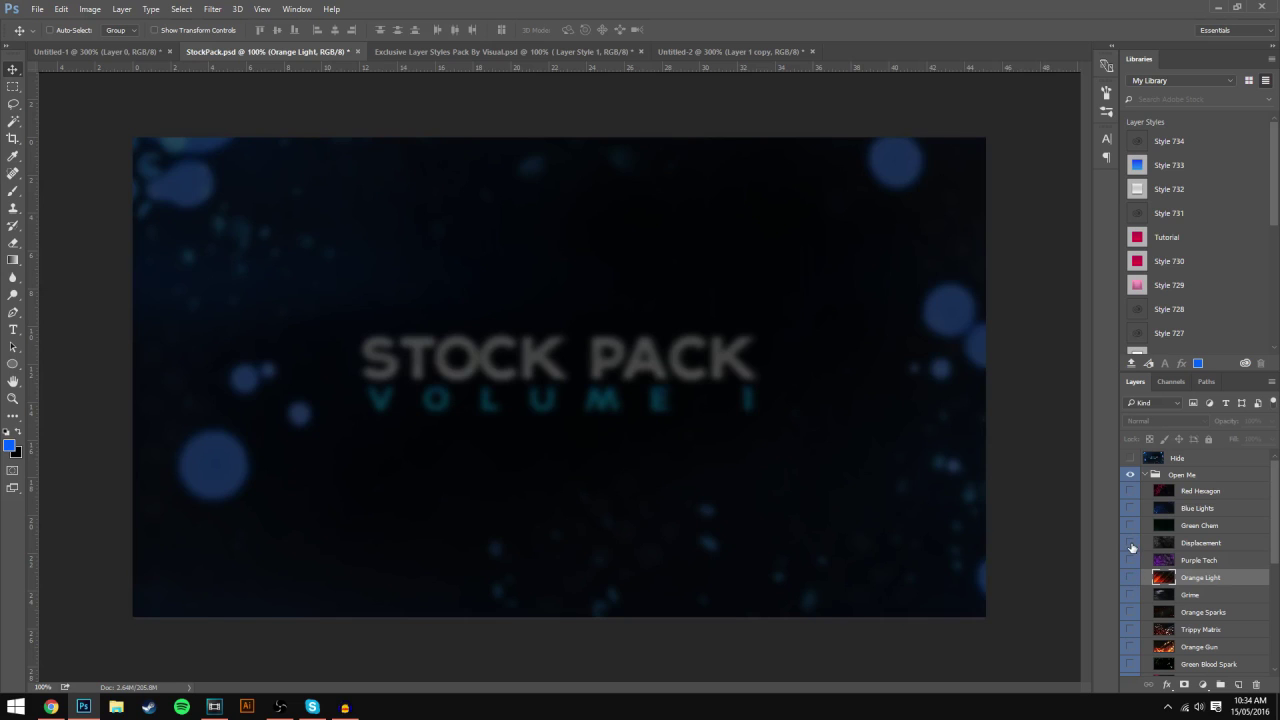
click(1131, 543)
click(1198, 543)
Step: Bring the Displacement smoke texture into Untitled-2 and place it over the banner
drag(568, 268, 613, 337)
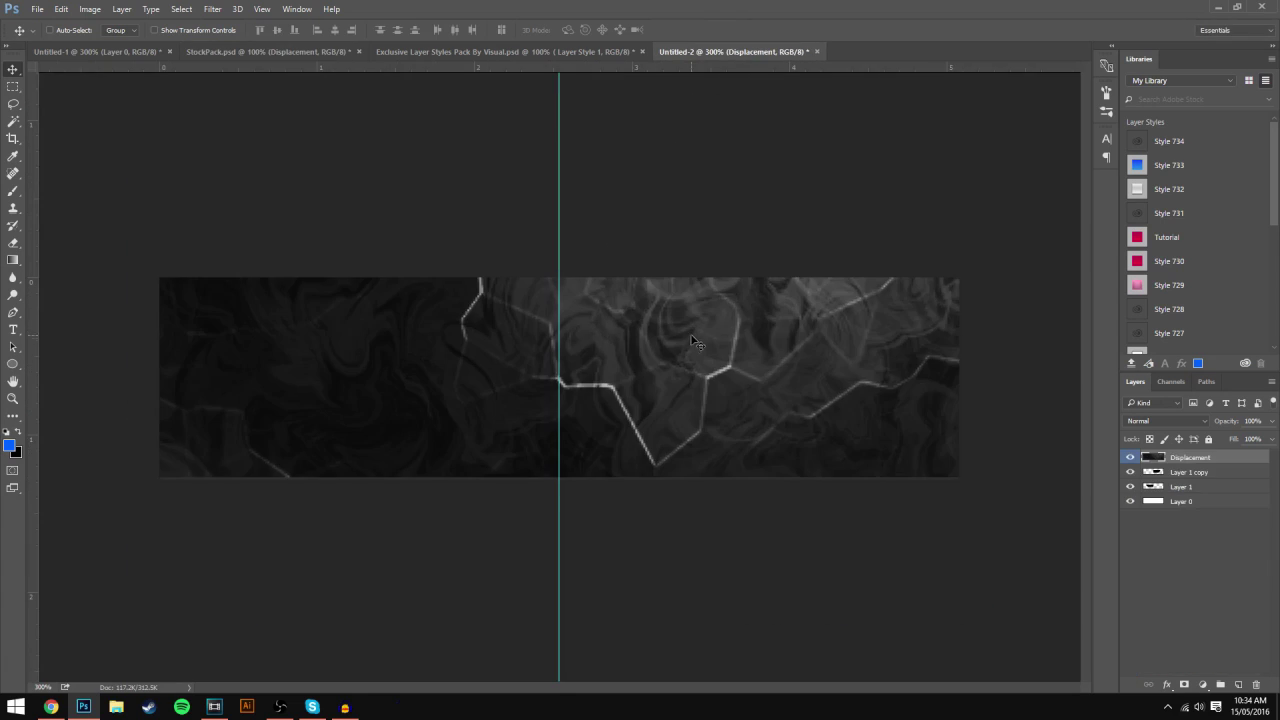
drag(695, 343, 692, 386)
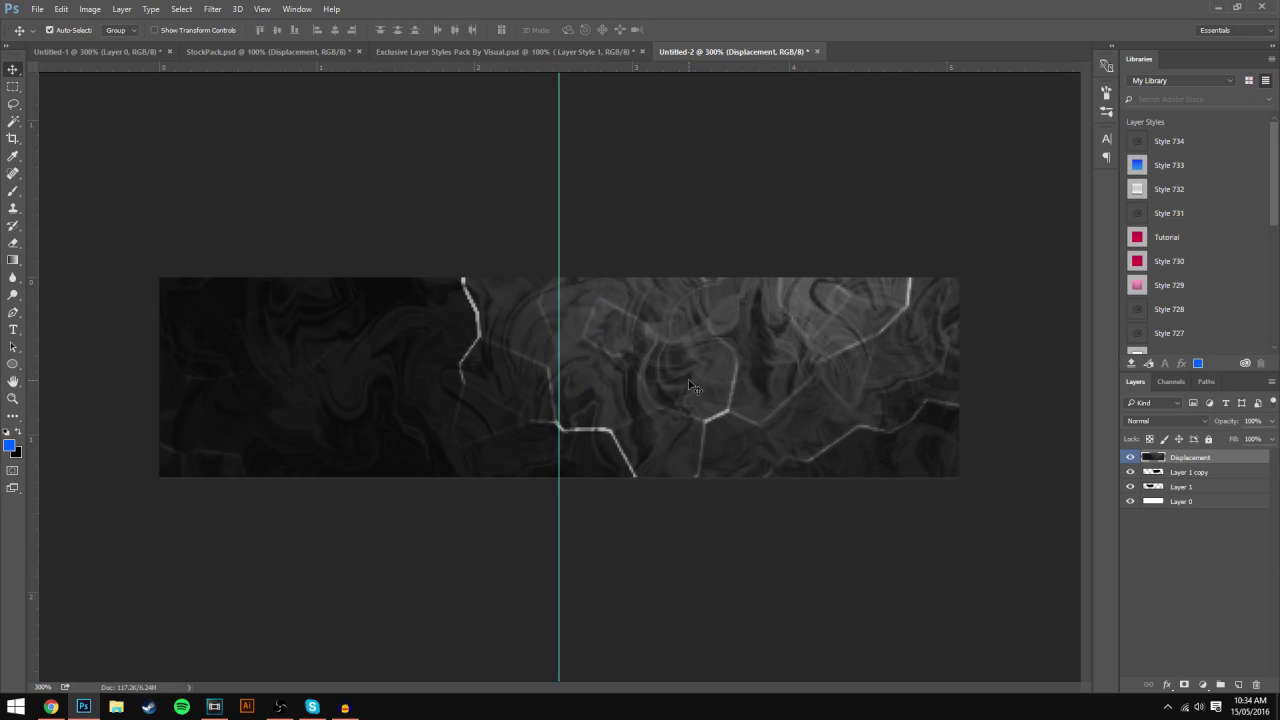
key(ctrl+minus)
key(ctrl+minus)
key(ctrl+minus)
key(ctrl+minus)
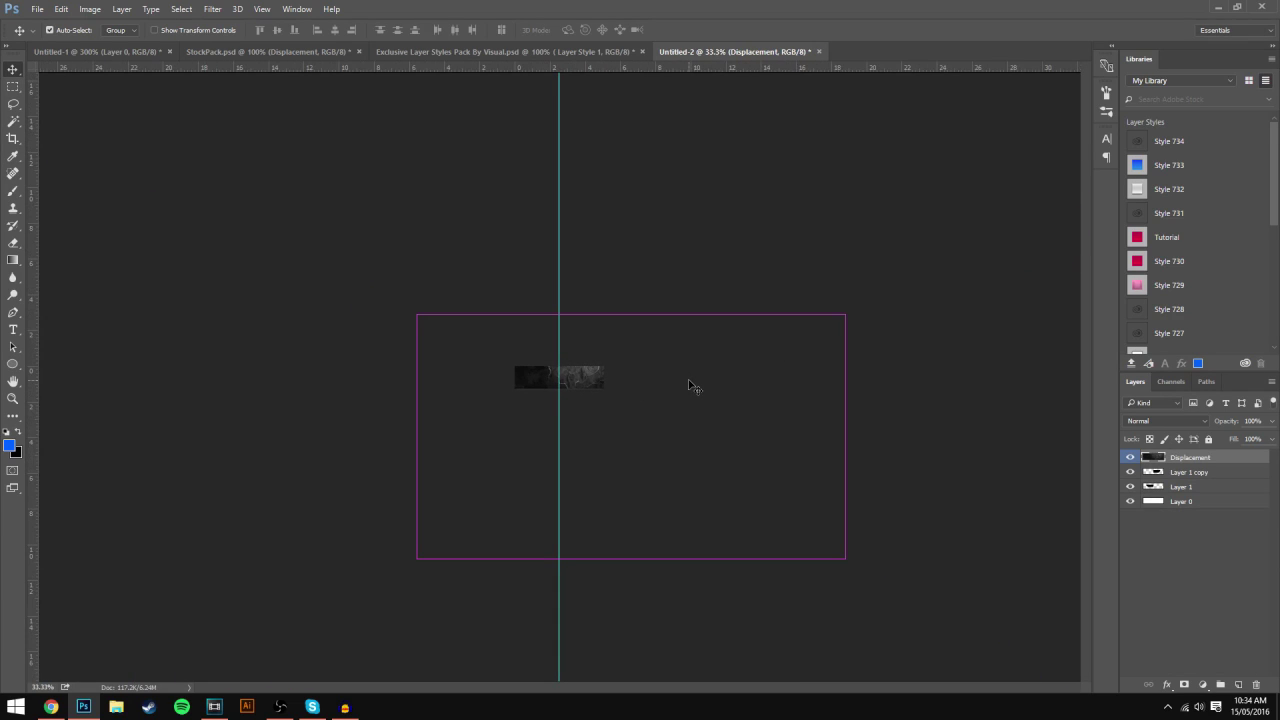
Step: Scale the texture down with Free Transform to fit the banner area and apply it
key(ctrl+t)
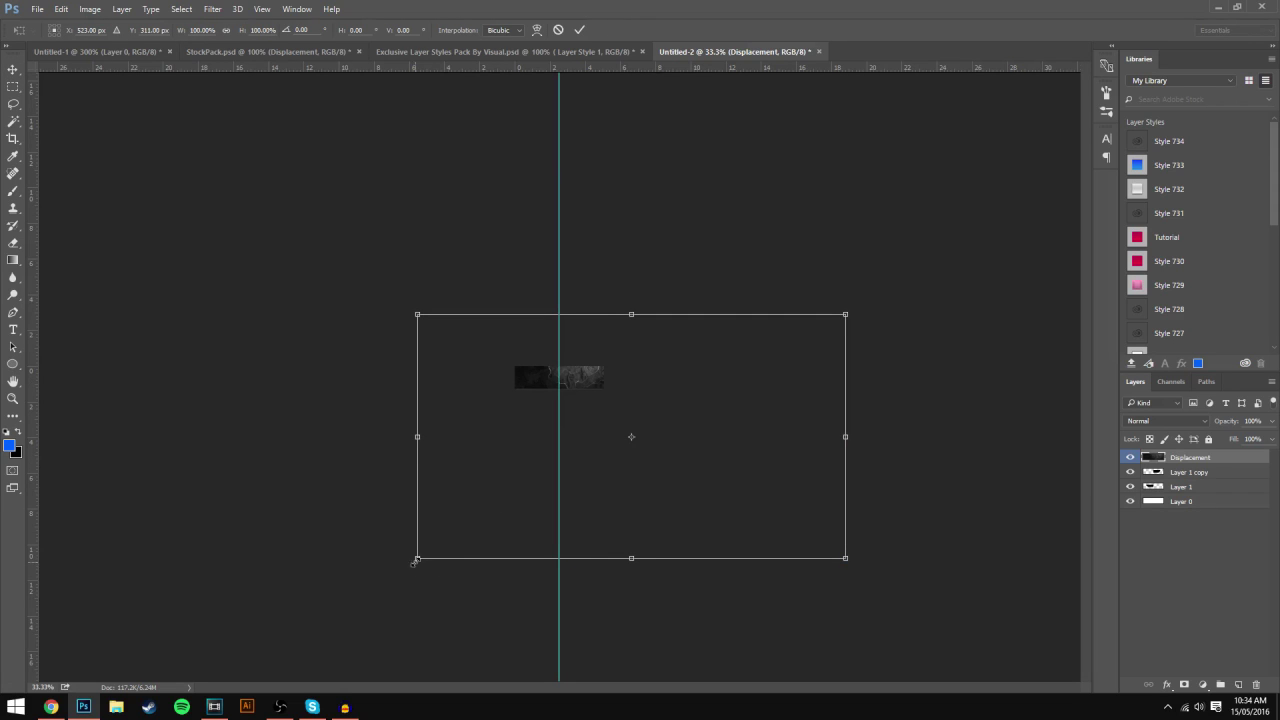
drag(415, 561, 657, 420)
drag(784, 352, 607, 352)
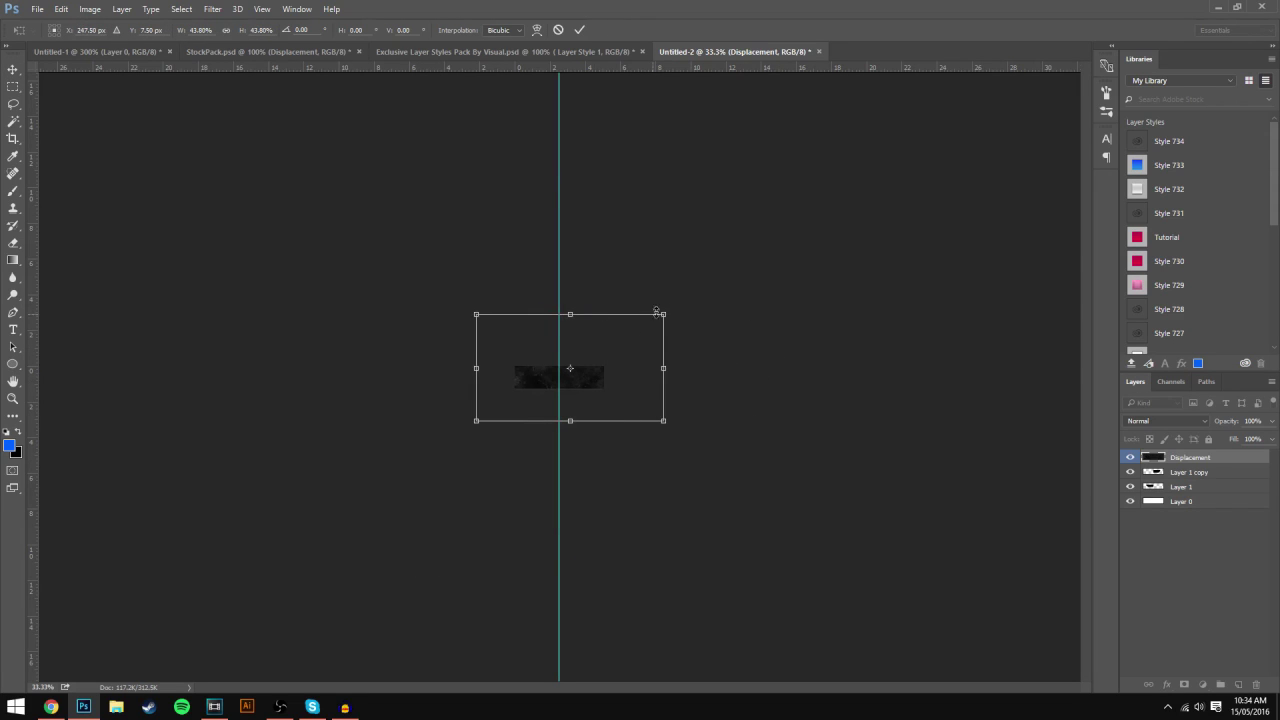
drag(665, 313, 596, 359)
key(Return)
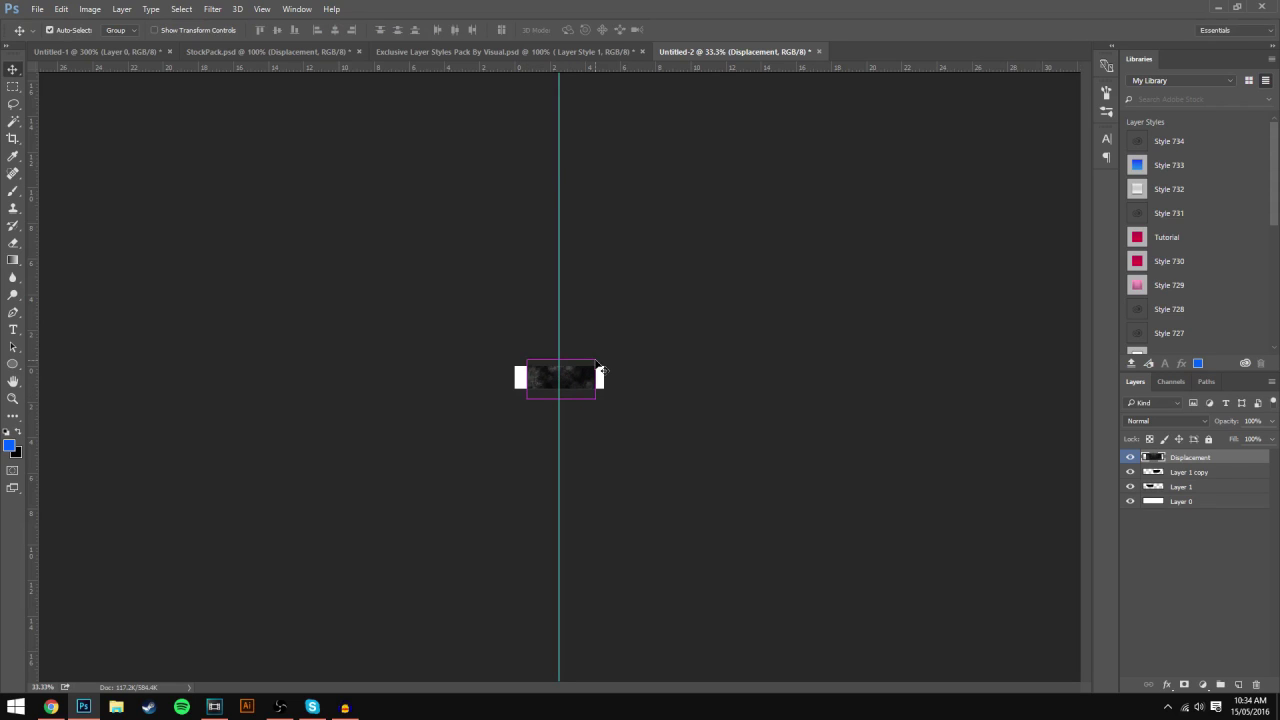
key(ctrl+plus)
key(ctrl+plus)
key(ctrl+plus)
key(ctrl+plus)
key(ctrl+plus)
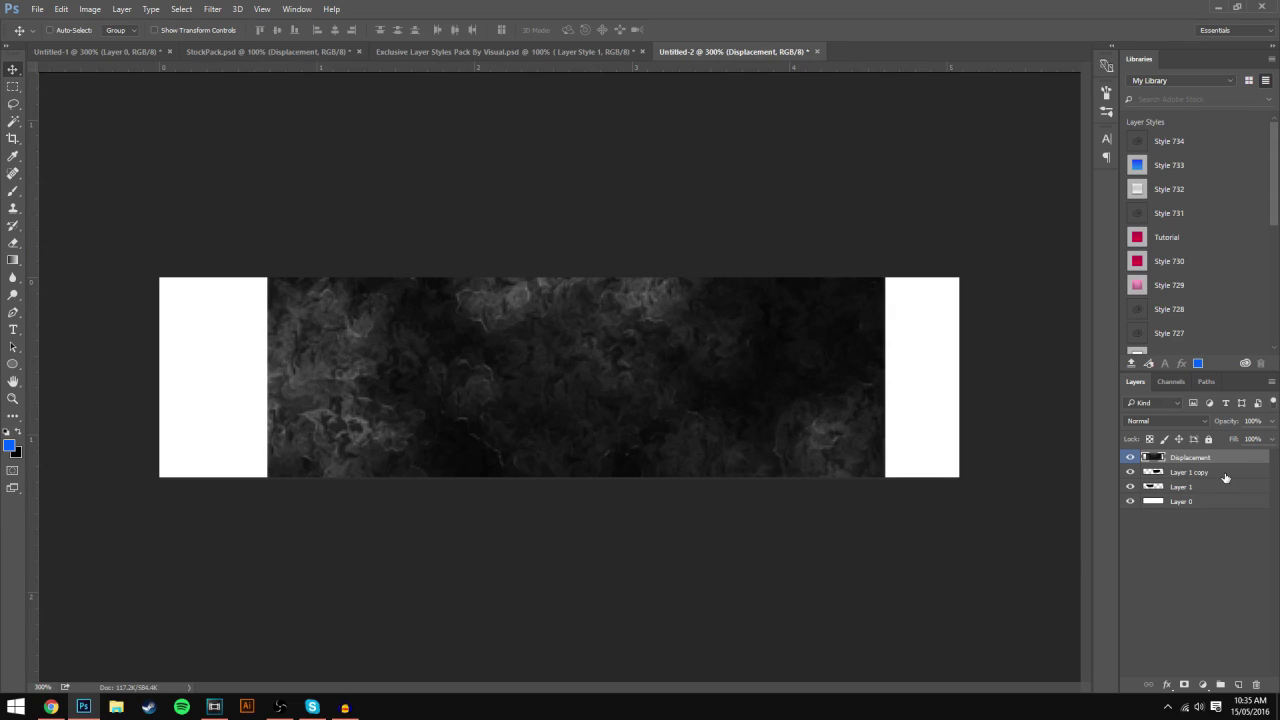
Step: Release the texture's clipping mask, then merge Layer 1 and Layer 1 copy into one shape
right_click(1213, 459)
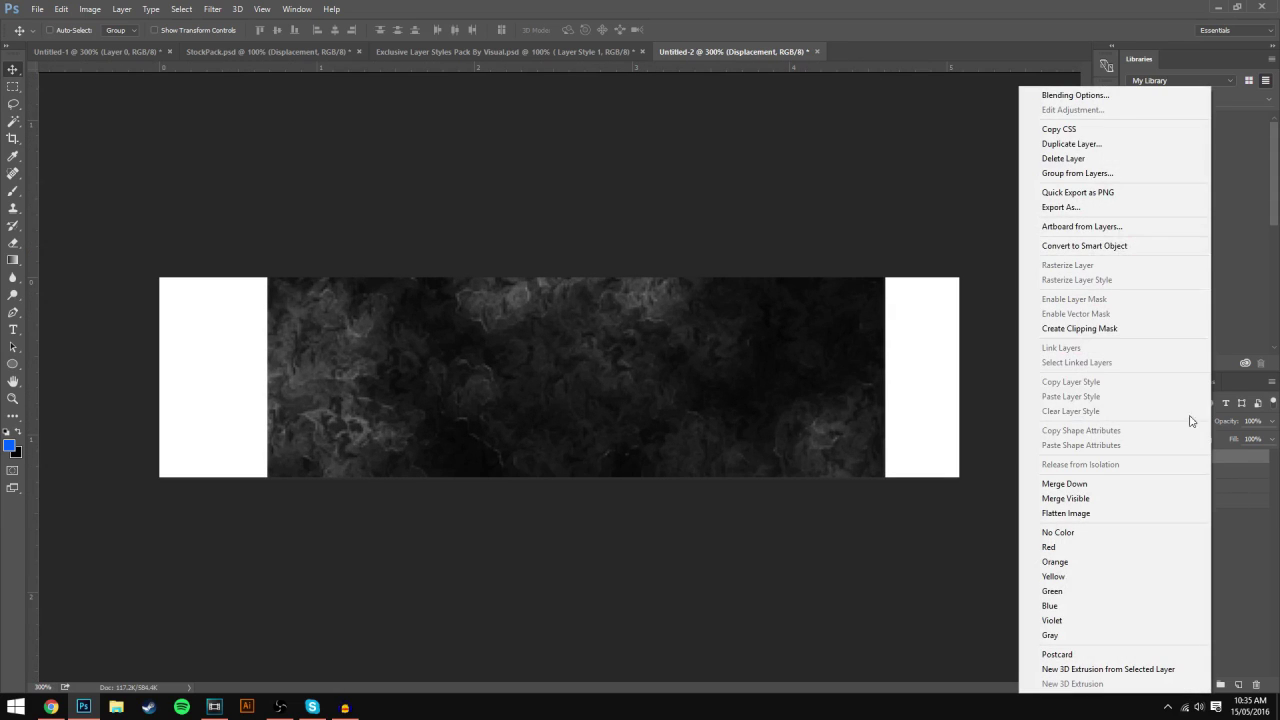
click(1095, 330)
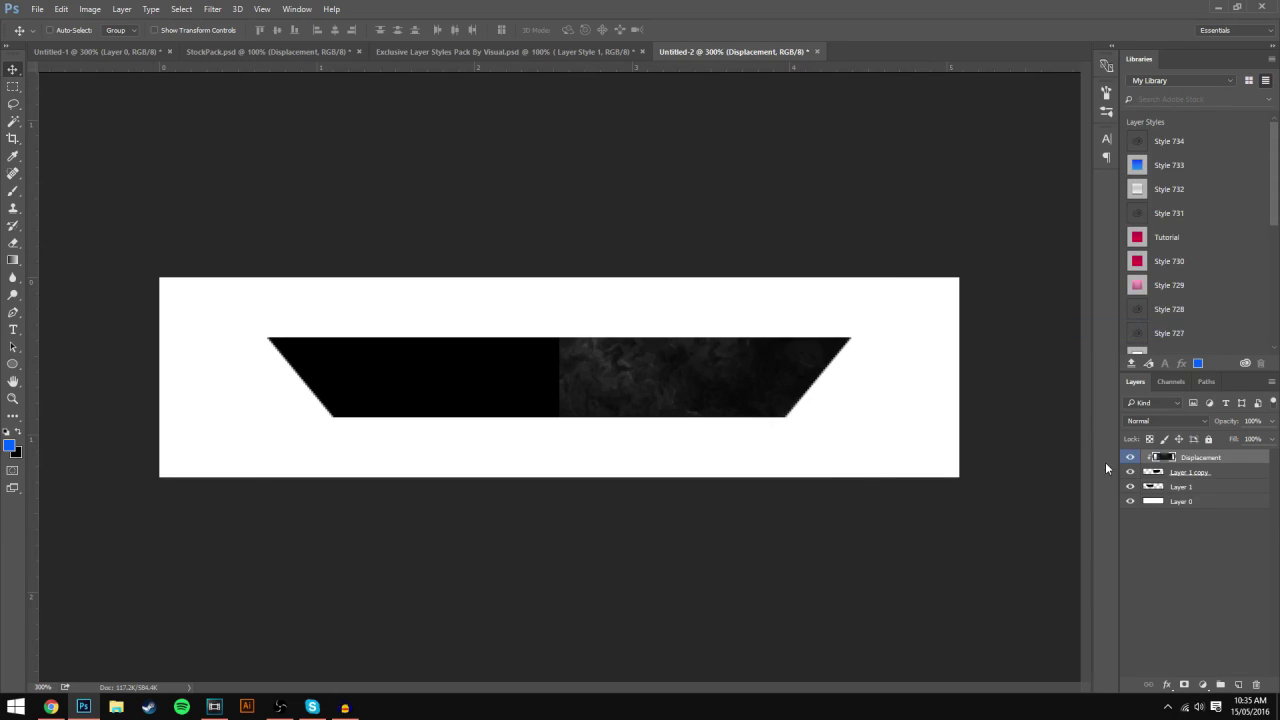
click(1160, 473)
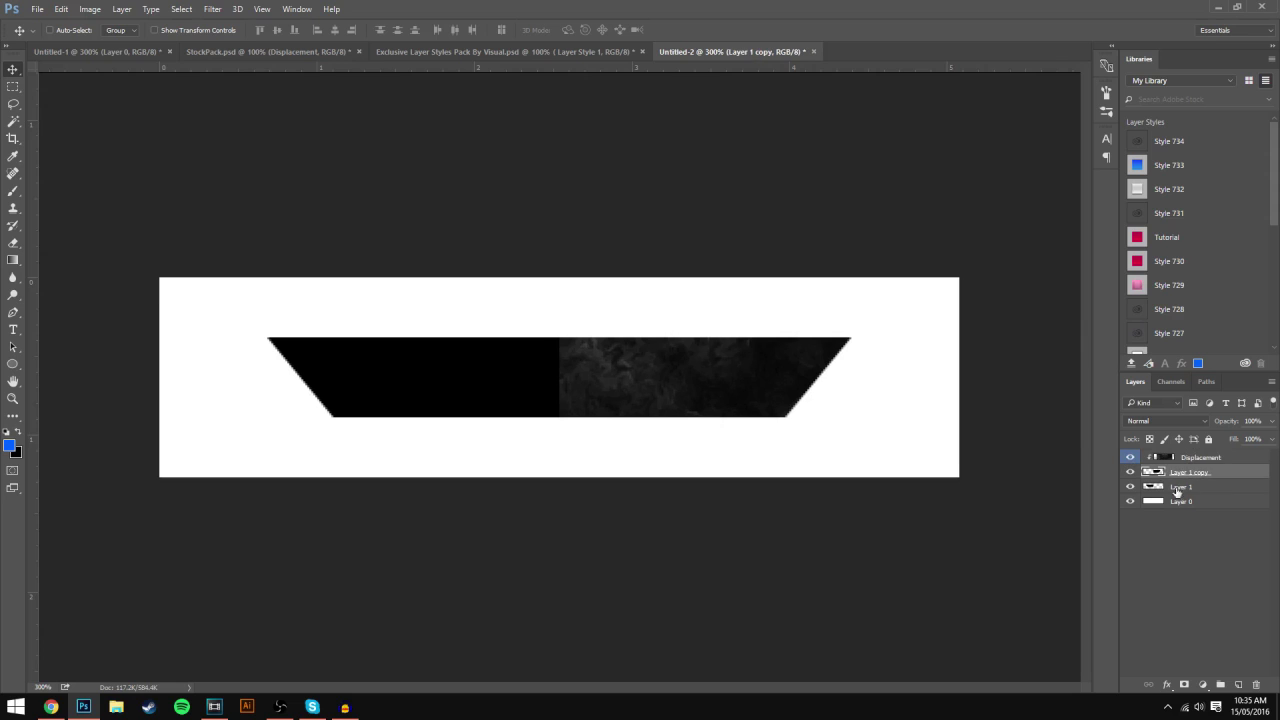
right_click(1238, 471)
click(1100, 330)
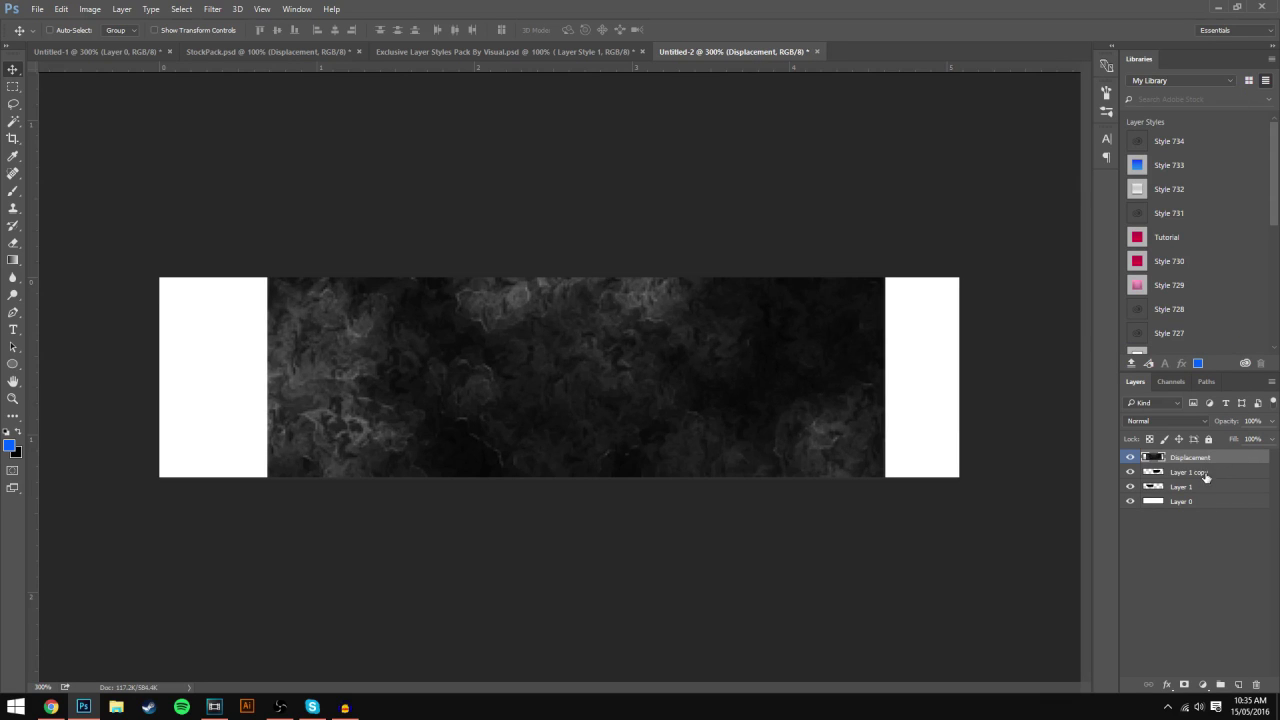
click(1206, 475)
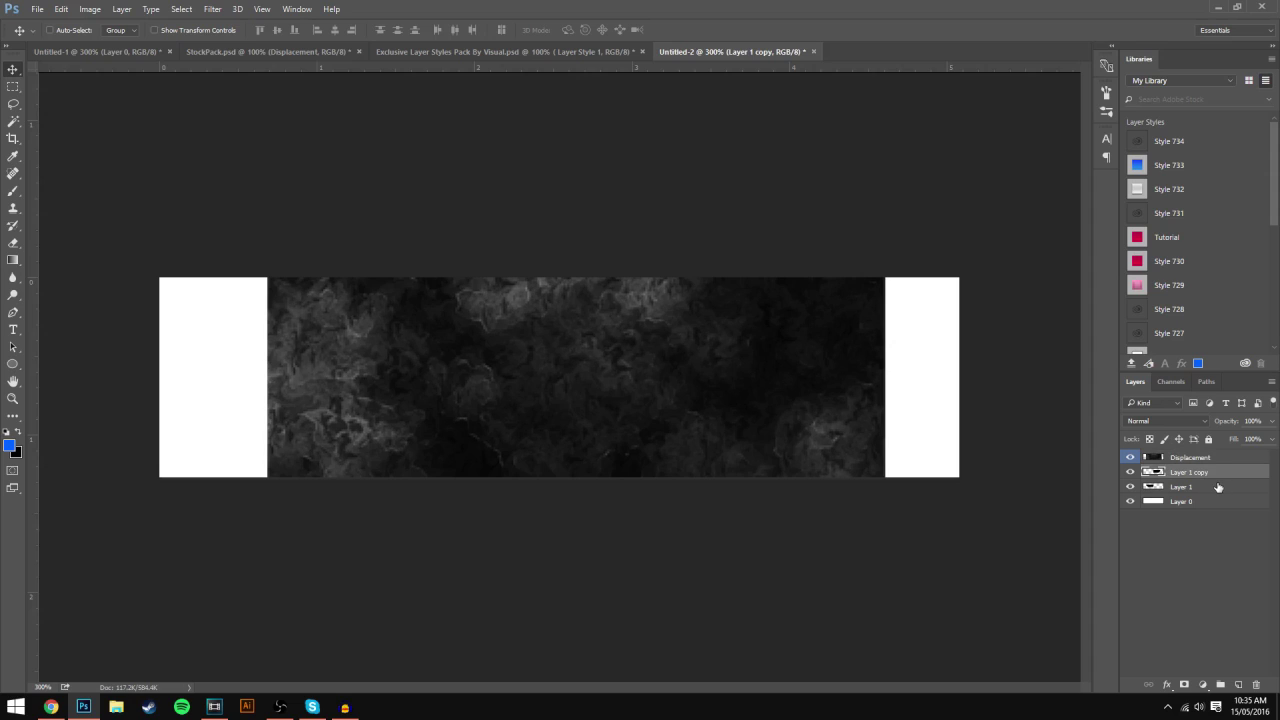
shift+click(1217, 487)
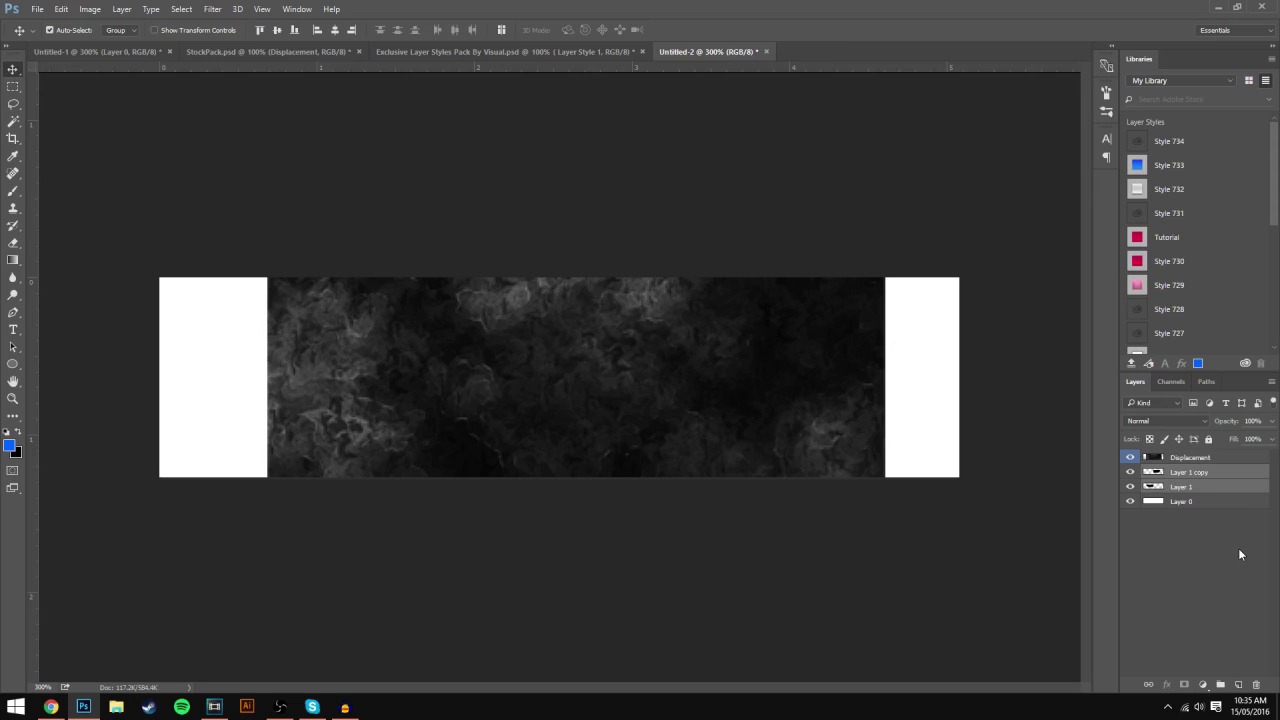
key(ctrl+e)
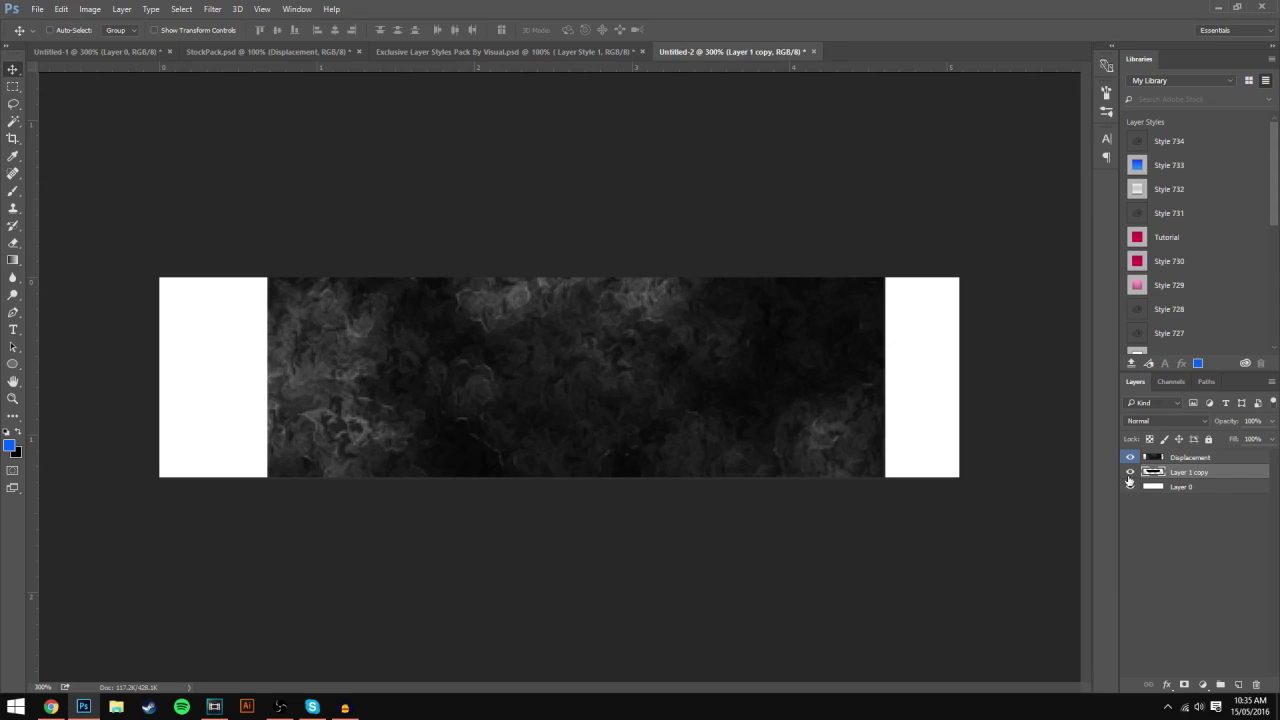
Step: Clip the Displacement texture to the merged trapezoid and add an empty layer above it
click(1227, 462)
right_click(1228, 462)
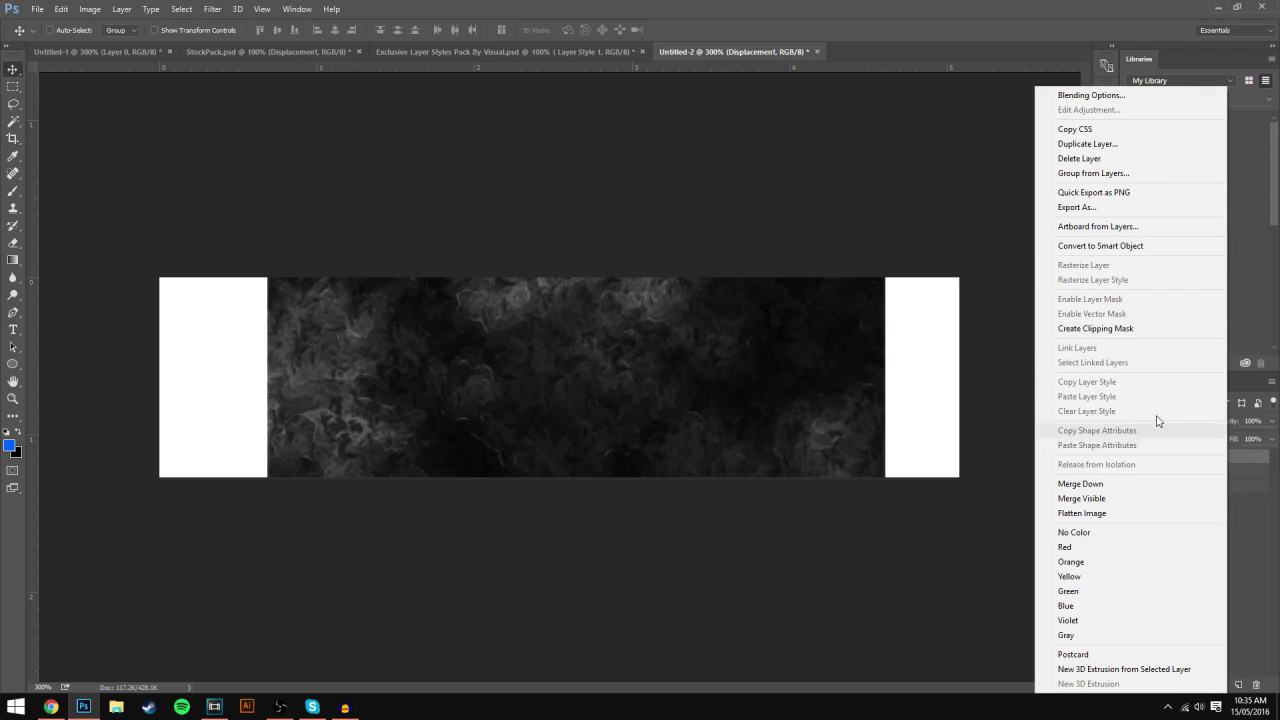
click(1086, 329)
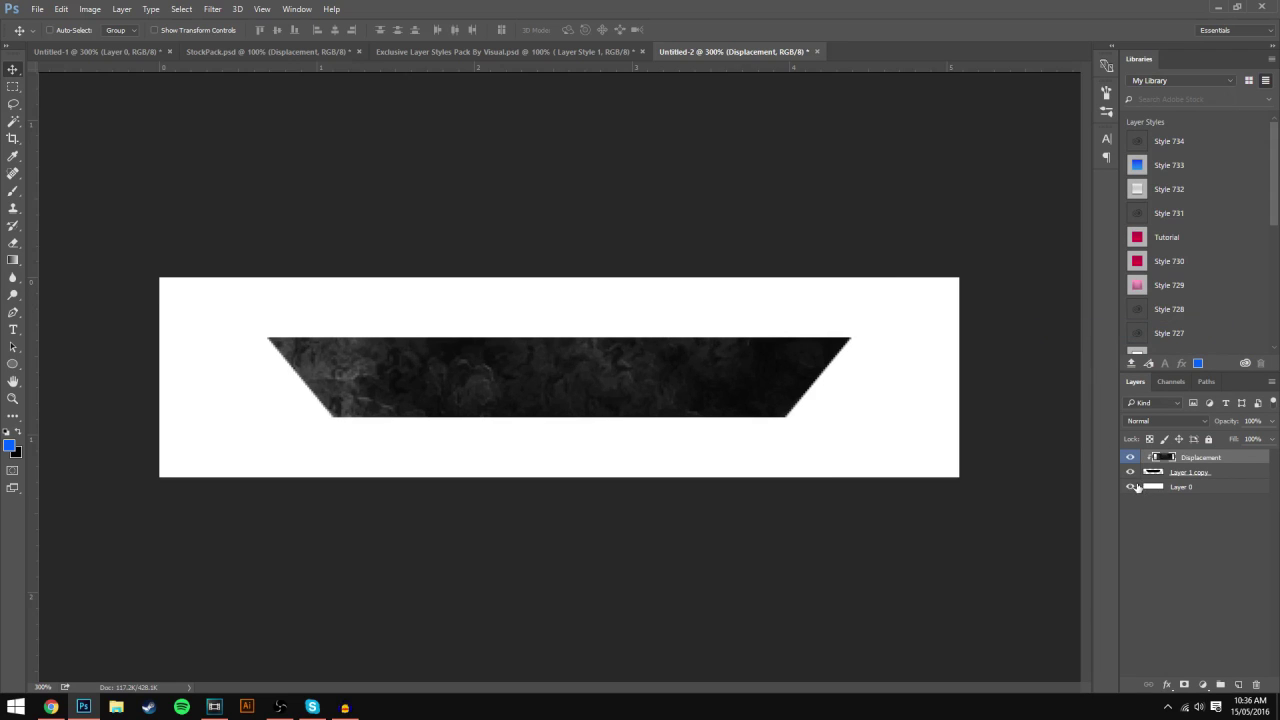
click(1216, 477)
click(1230, 460)
click(1238, 685)
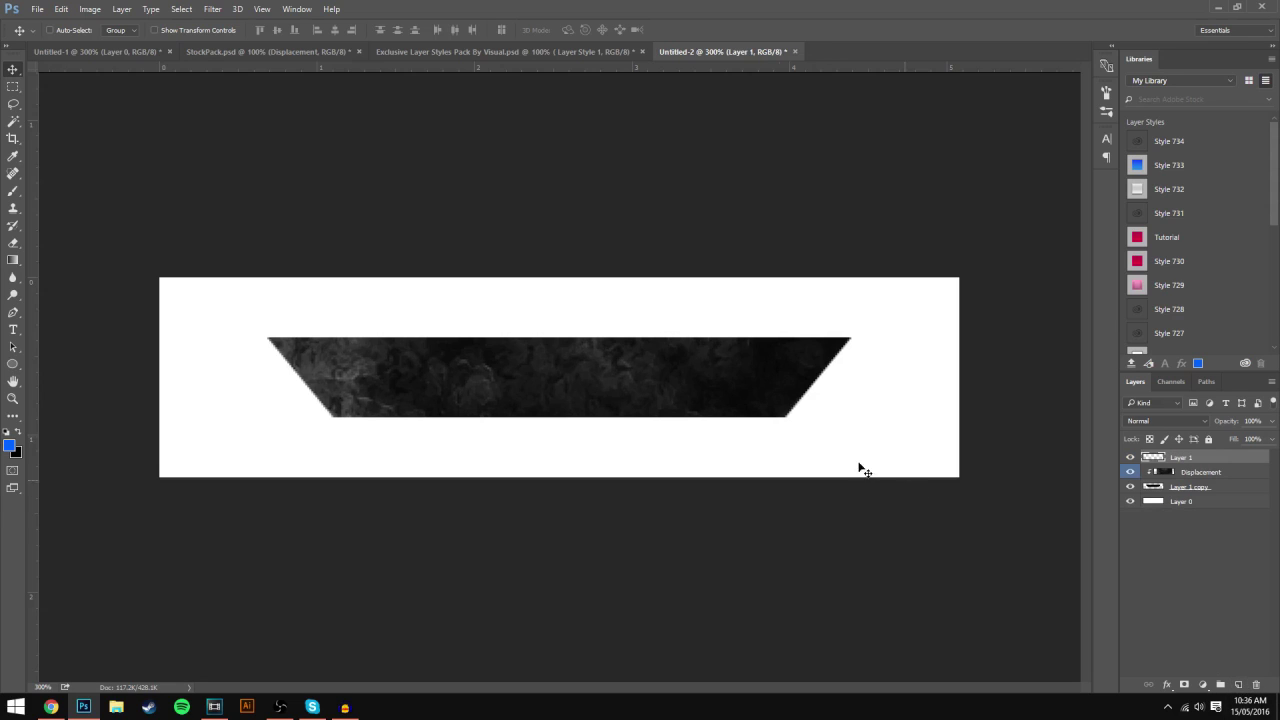
Step: Choose the Brush tool and set the foreground colour to pure red FF0000
click(20, 193)
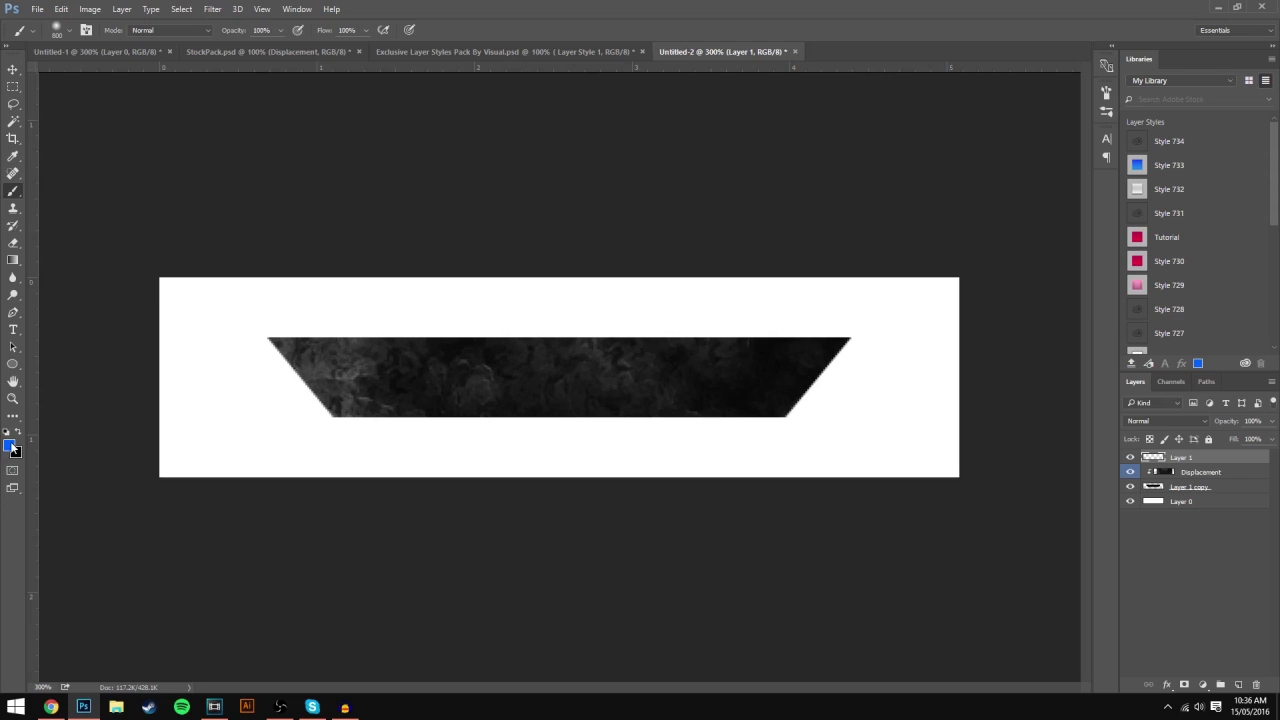
click(13, 447)
click(872, 237)
click(111, 57)
click(686, 47)
click(9, 446)
drag(755, 275, 741, 211)
click(874, 202)
Step: Set the brush to 500 px size with 0% hardness
key(b)
click(66, 36)
click(156, 55)
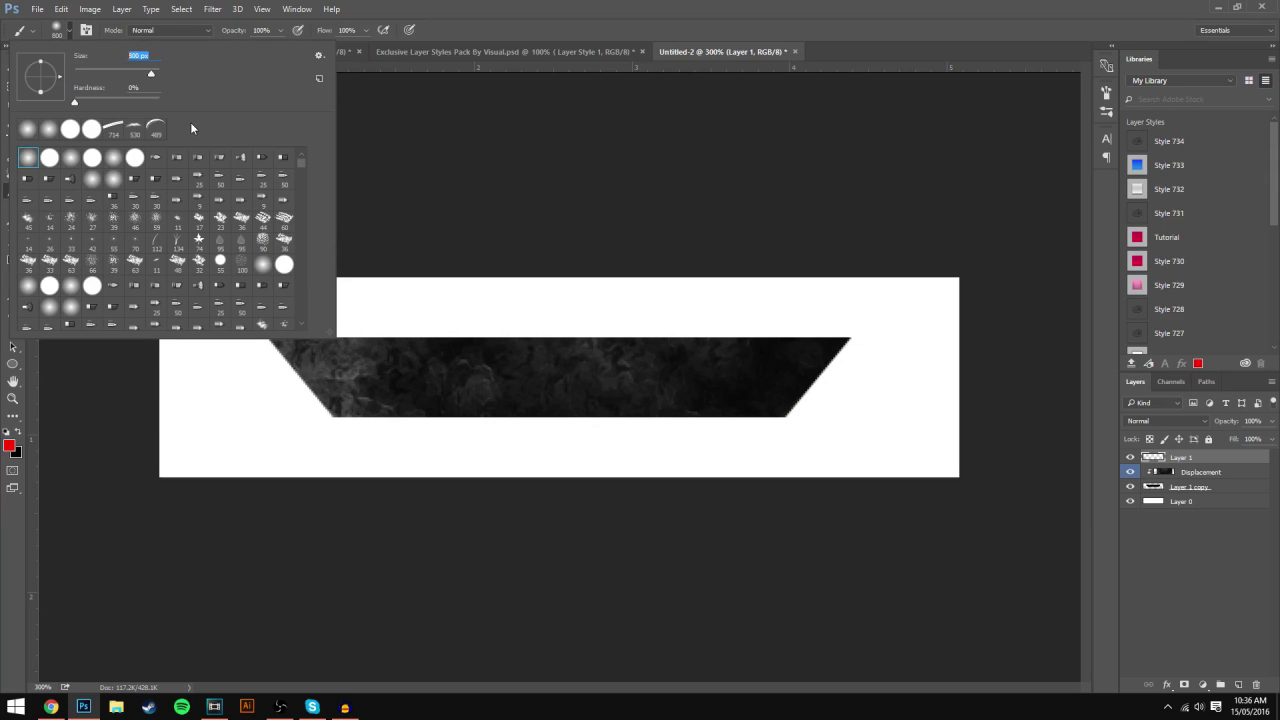
text(500)
key(Return)
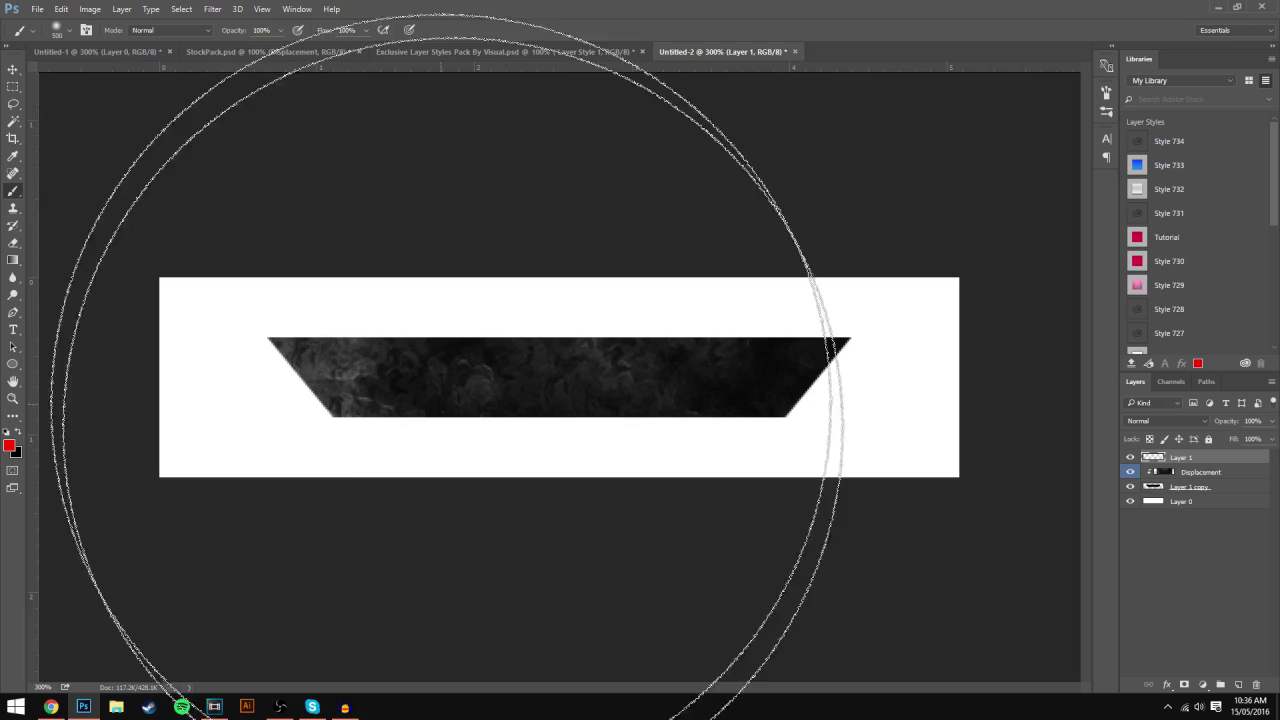
Step: Paint soft red strokes over the banner's left and right halves
key(ctrl+minus)
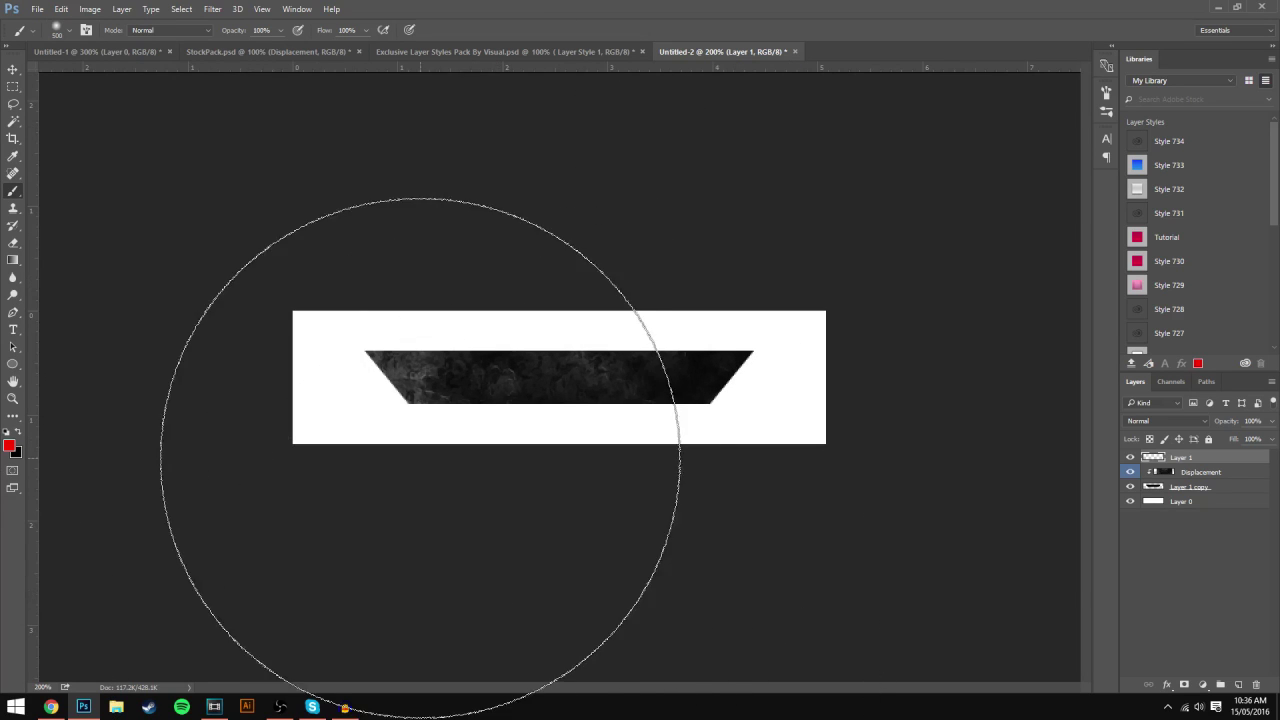
click(369, 509)
key(ctrl+z)
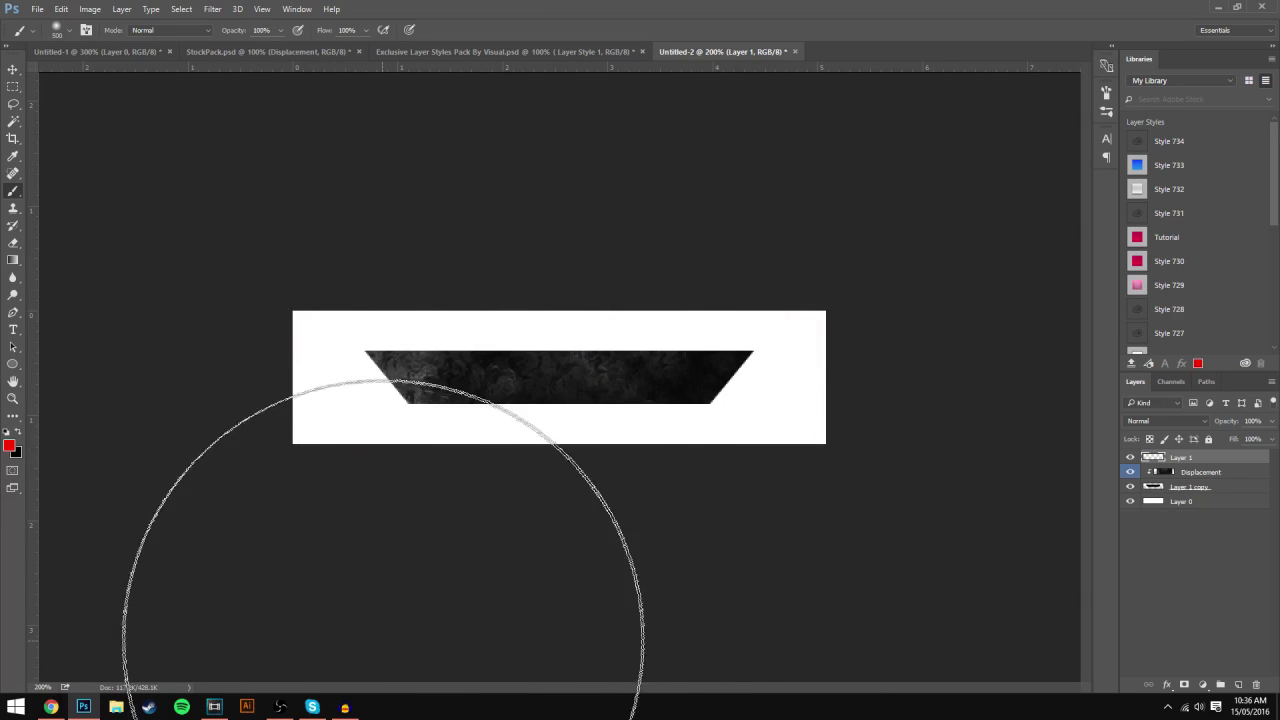
click(443, 650)
key(ctrl+z)
click(380, 560)
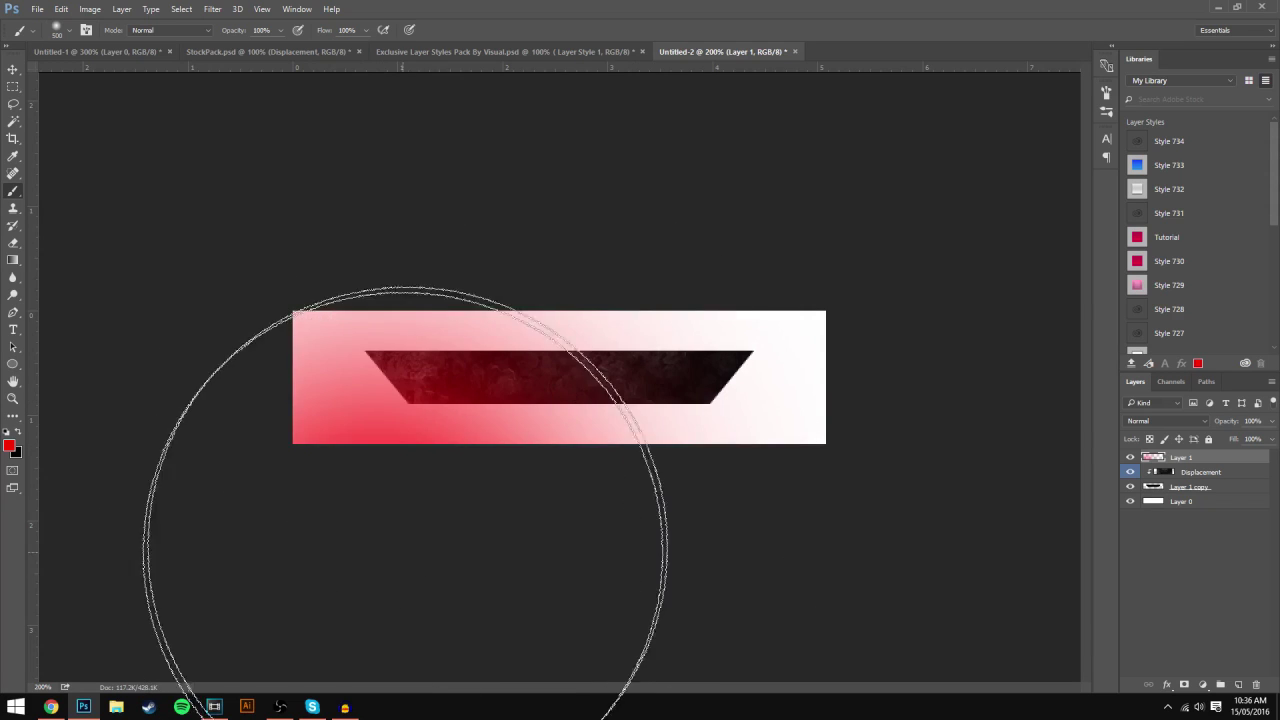
key(ctrl+z)
click(356, 482)
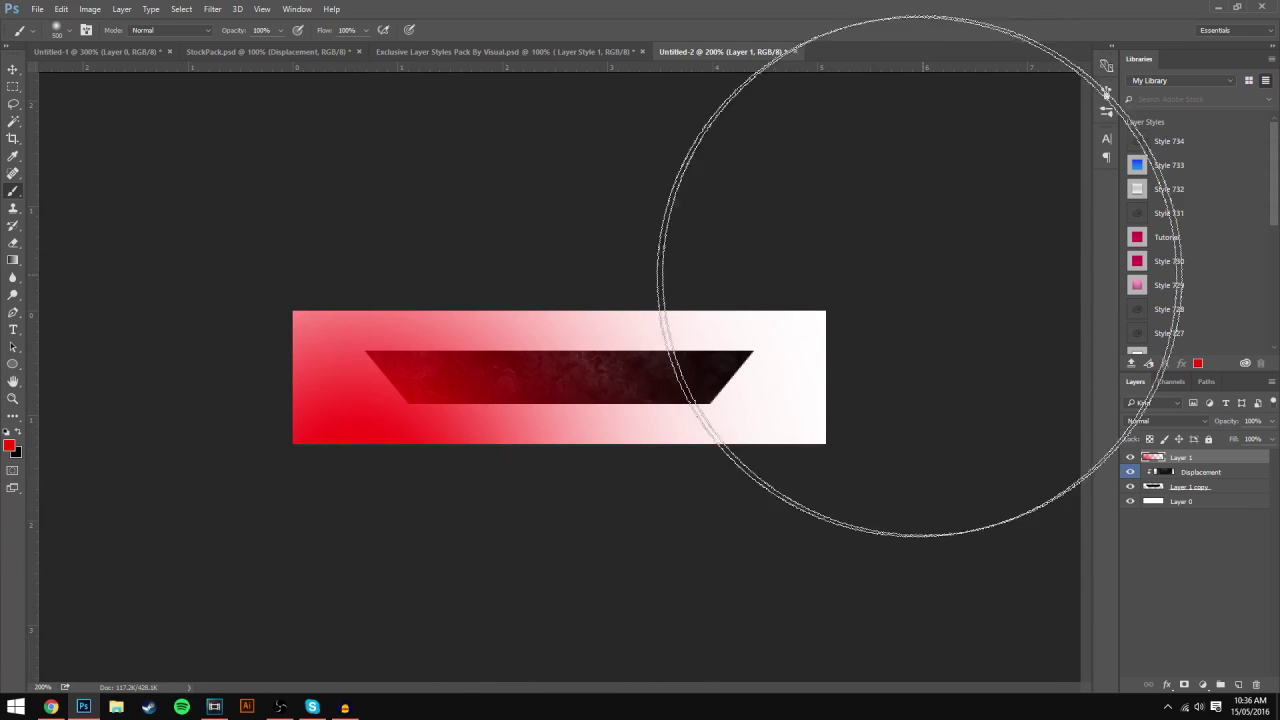
click(851, 294)
key(ctrl+z)
click(787, 357)
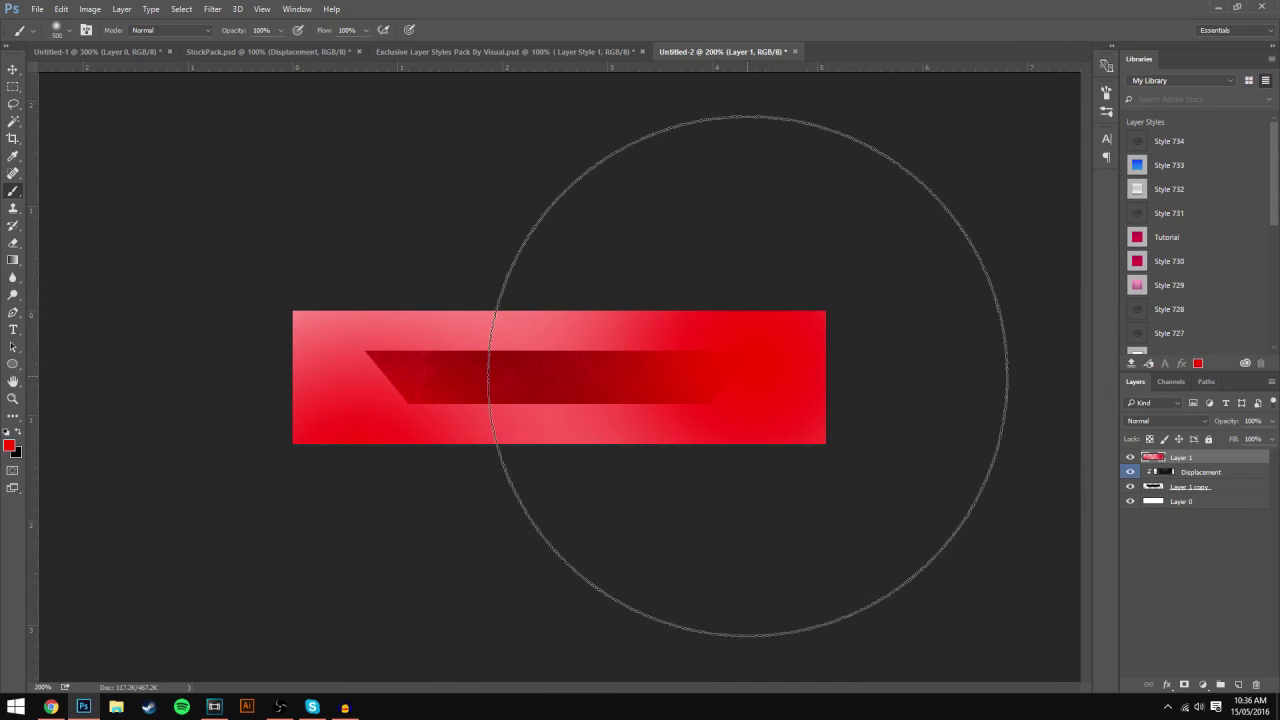
Step: Clip the red paint layer to the banner and blend it as Overlay at 39% opacity
right_click(1205, 460)
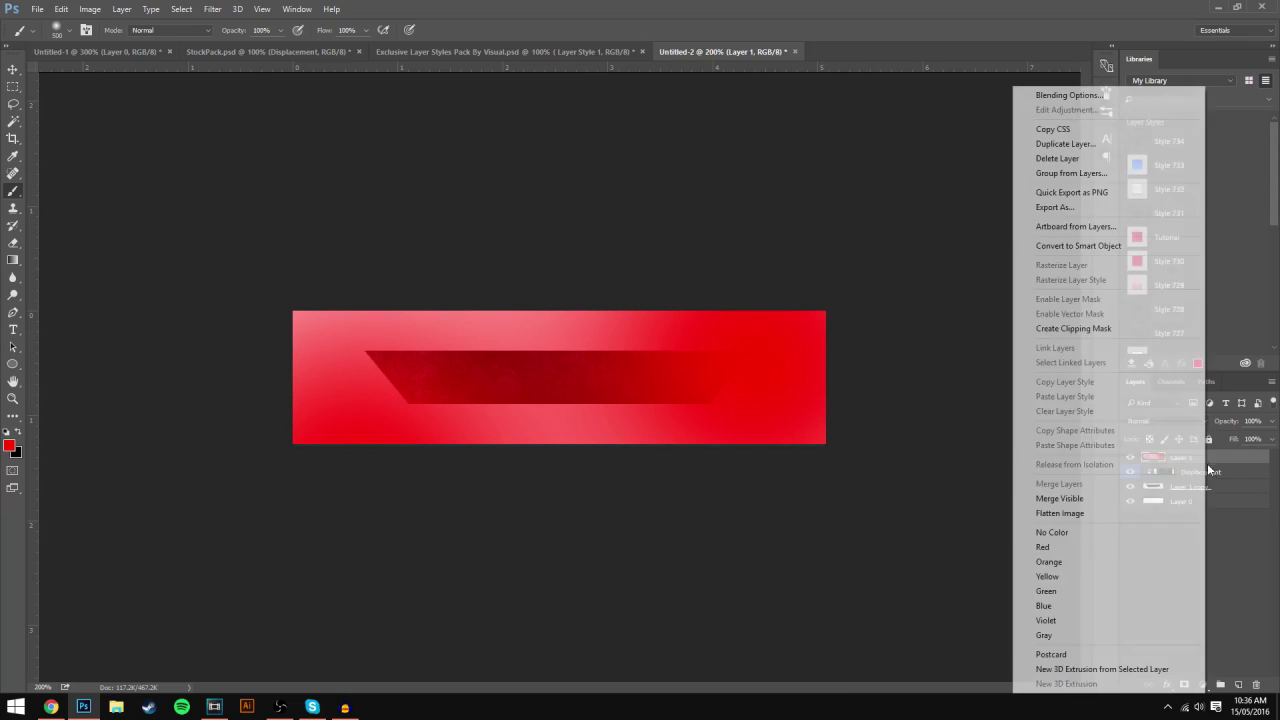
click(1058, 330)
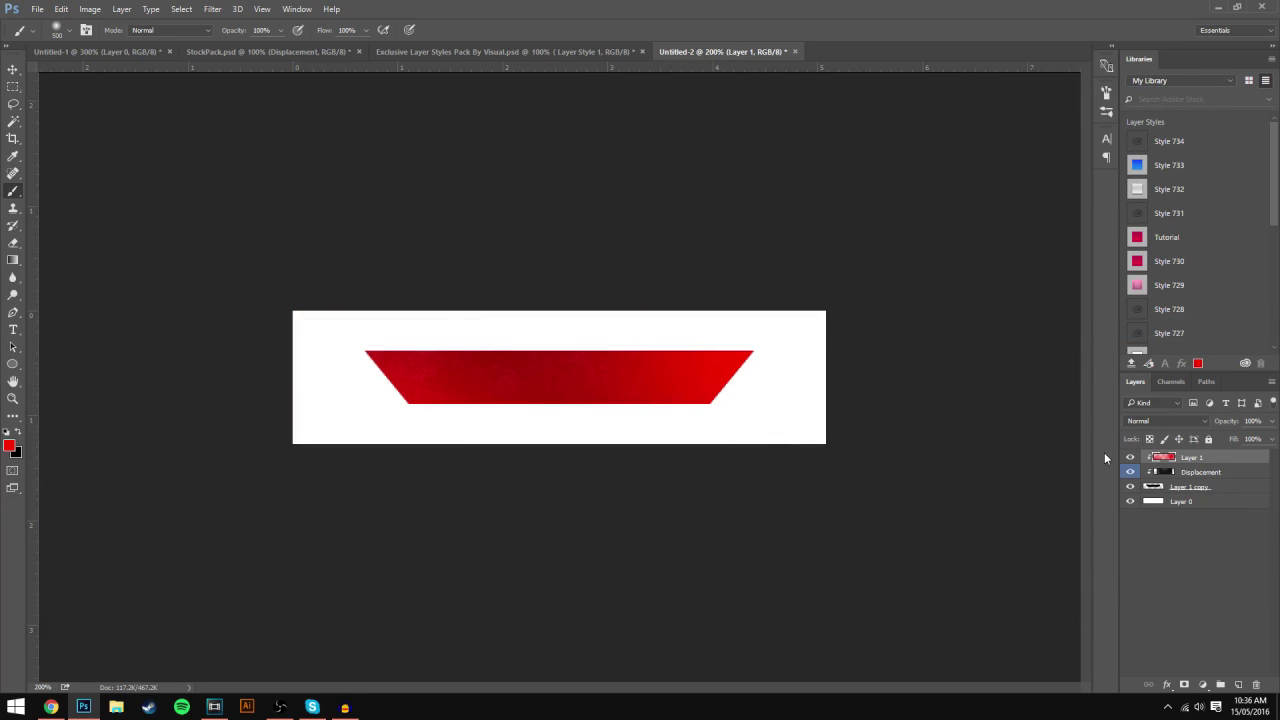
click(1140, 421)
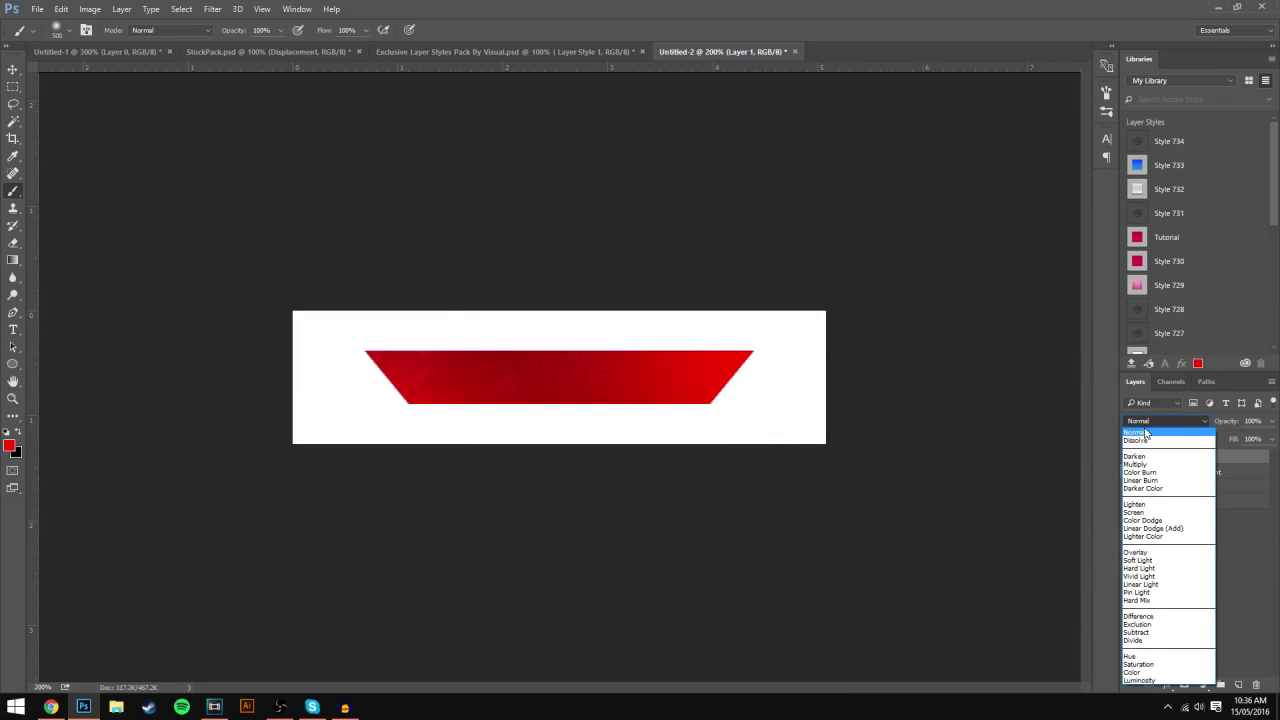
click(1136, 552)
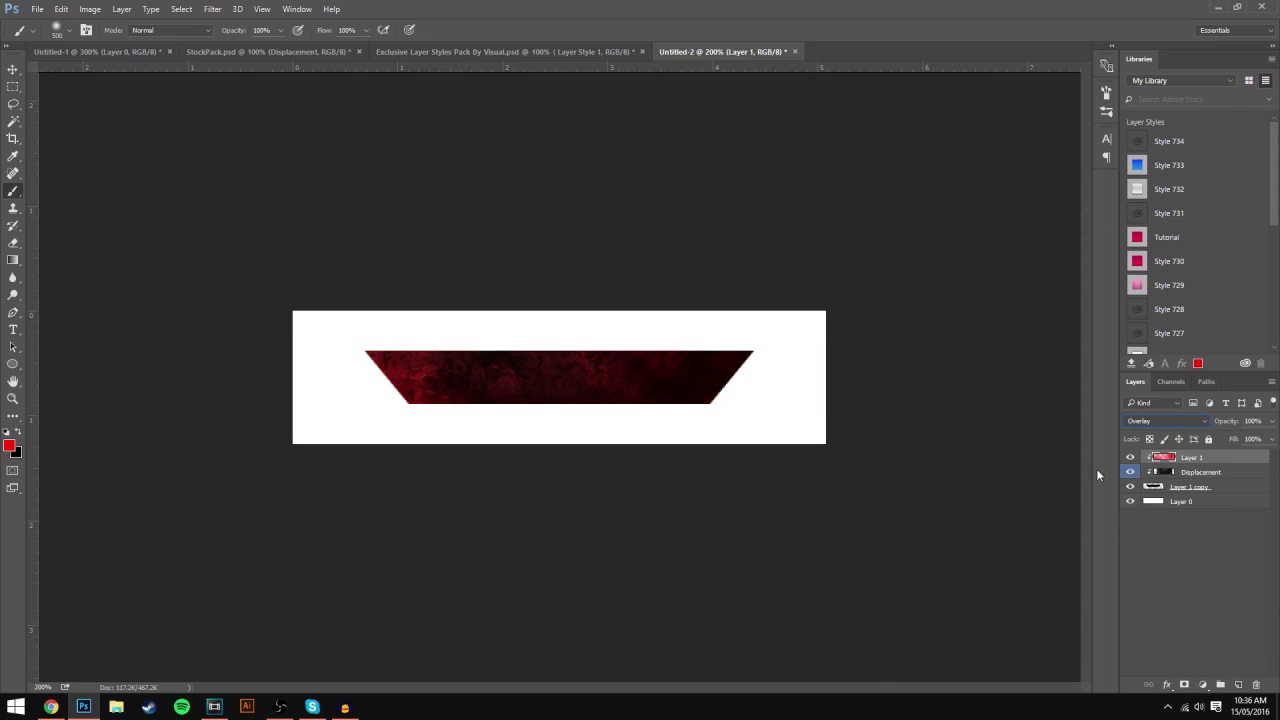
click(108, 51)
click(1220, 553)
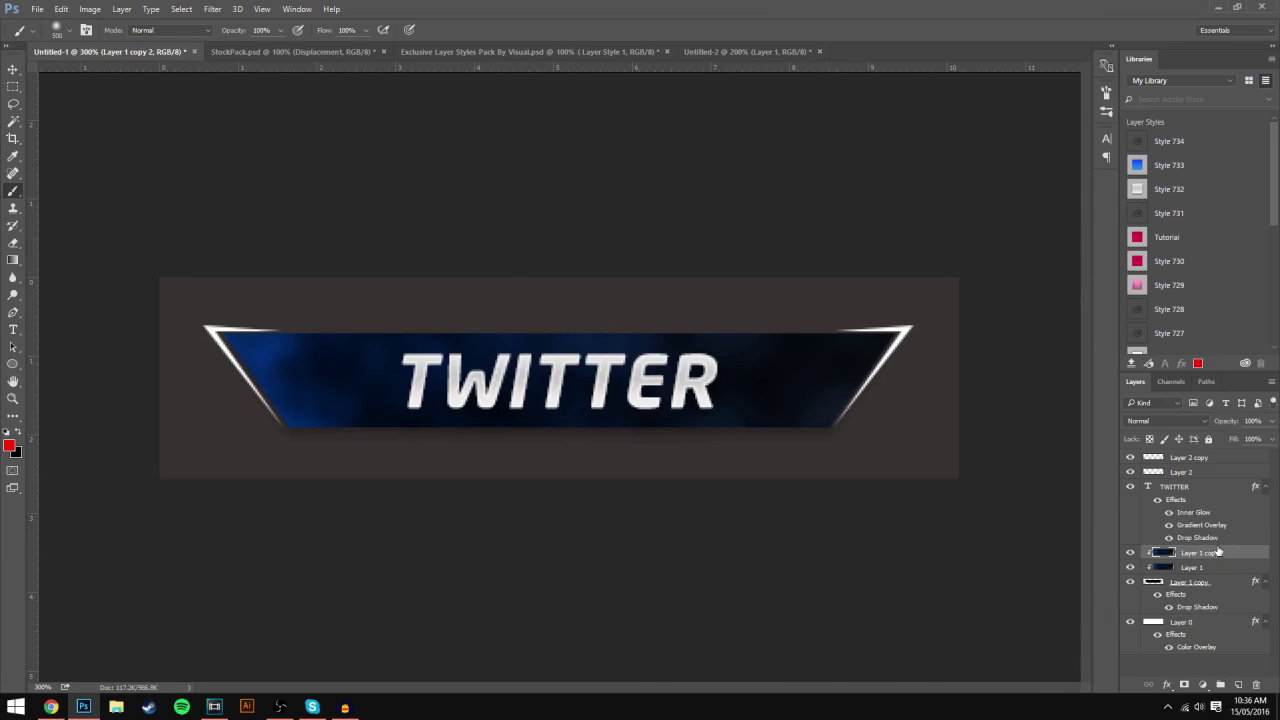
click(706, 51)
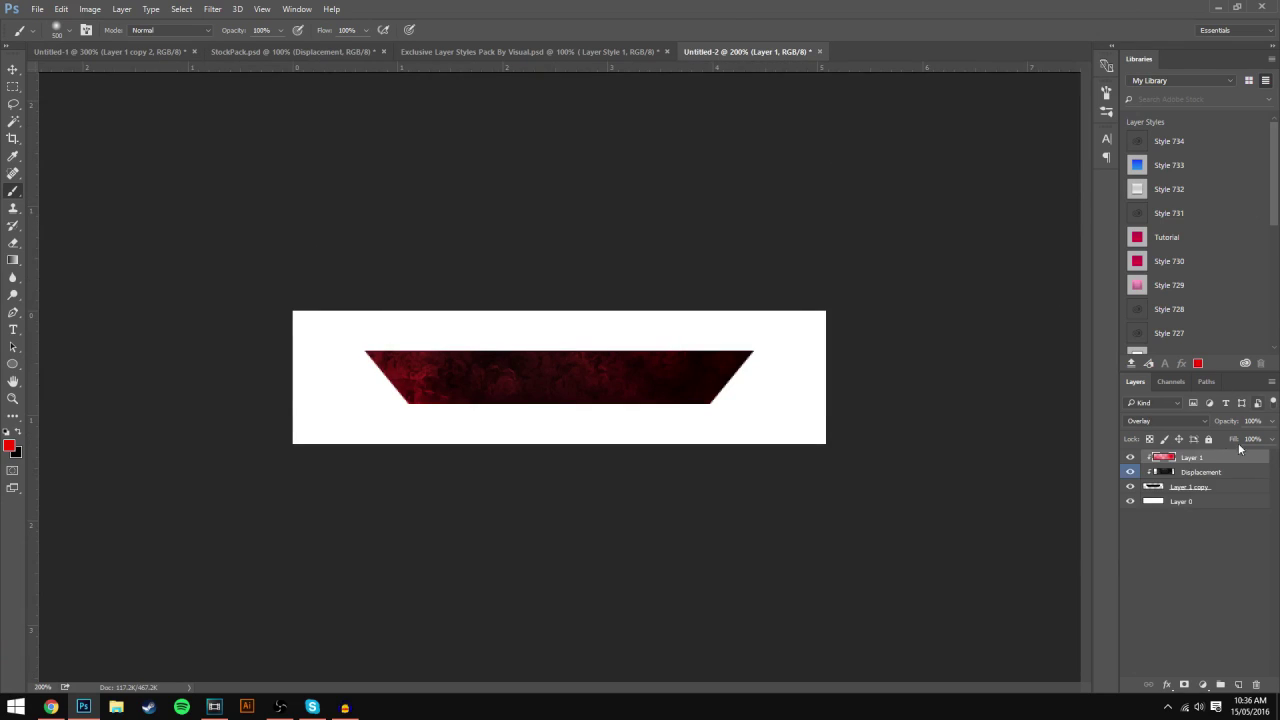
click(1155, 421)
click(1145, 409)
mouse_move(1268, 428)
mouse_down()
mouse_move(1233, 441)
mouse_move(1268, 441)
mouse_up()
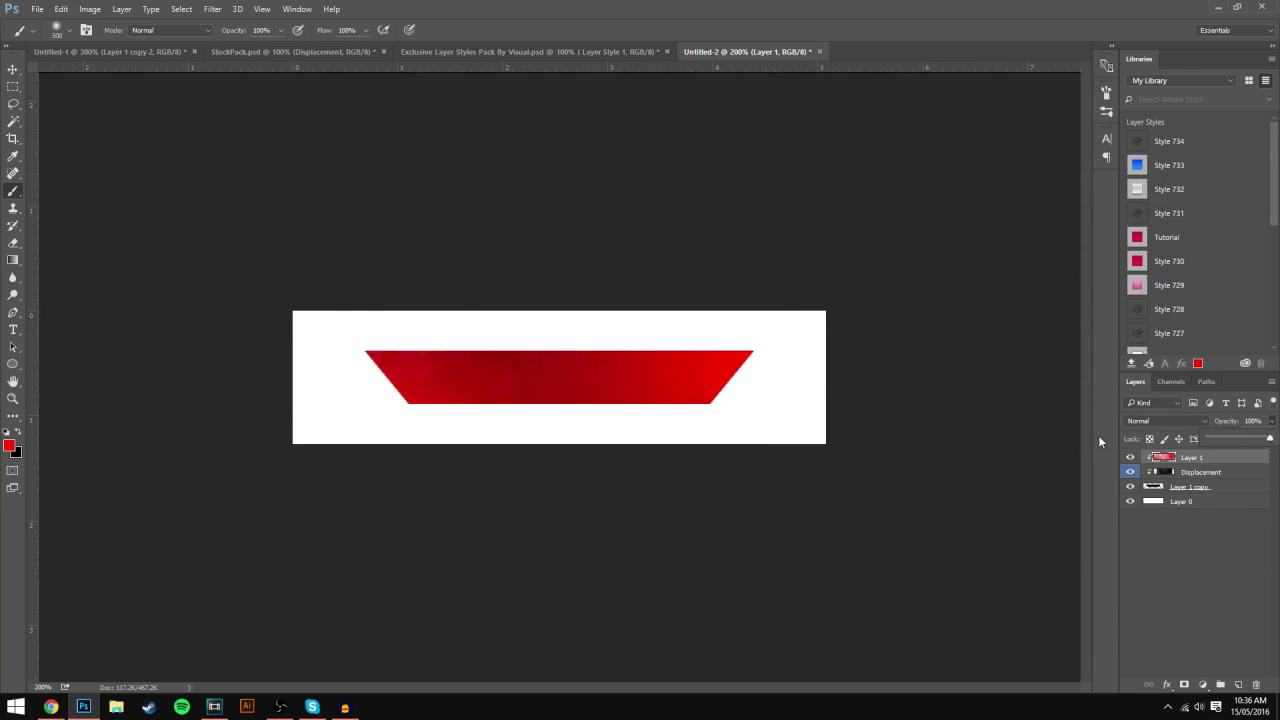
click(1155, 421)
click(1140, 552)
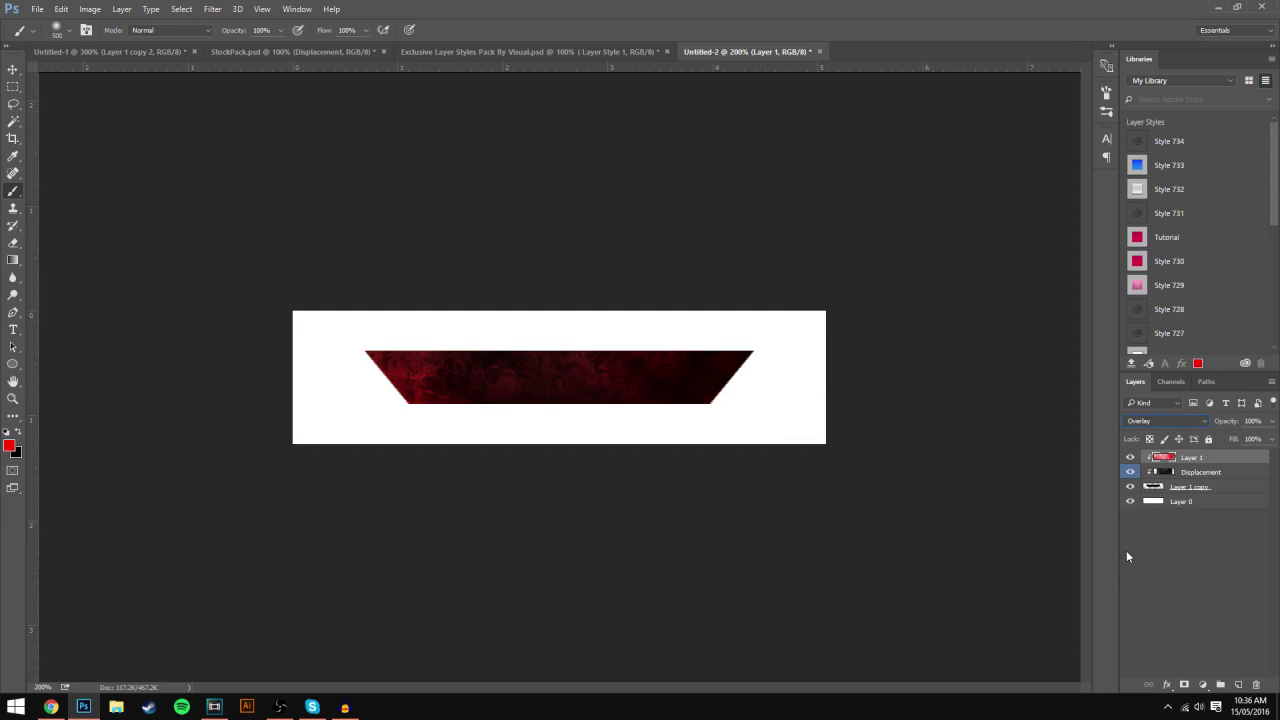
Step: Merge the red layer with the Displacement texture, duplicate it, and clip the copy to the trapezoid
shift+click(1236, 474)
key(ctrl+e)
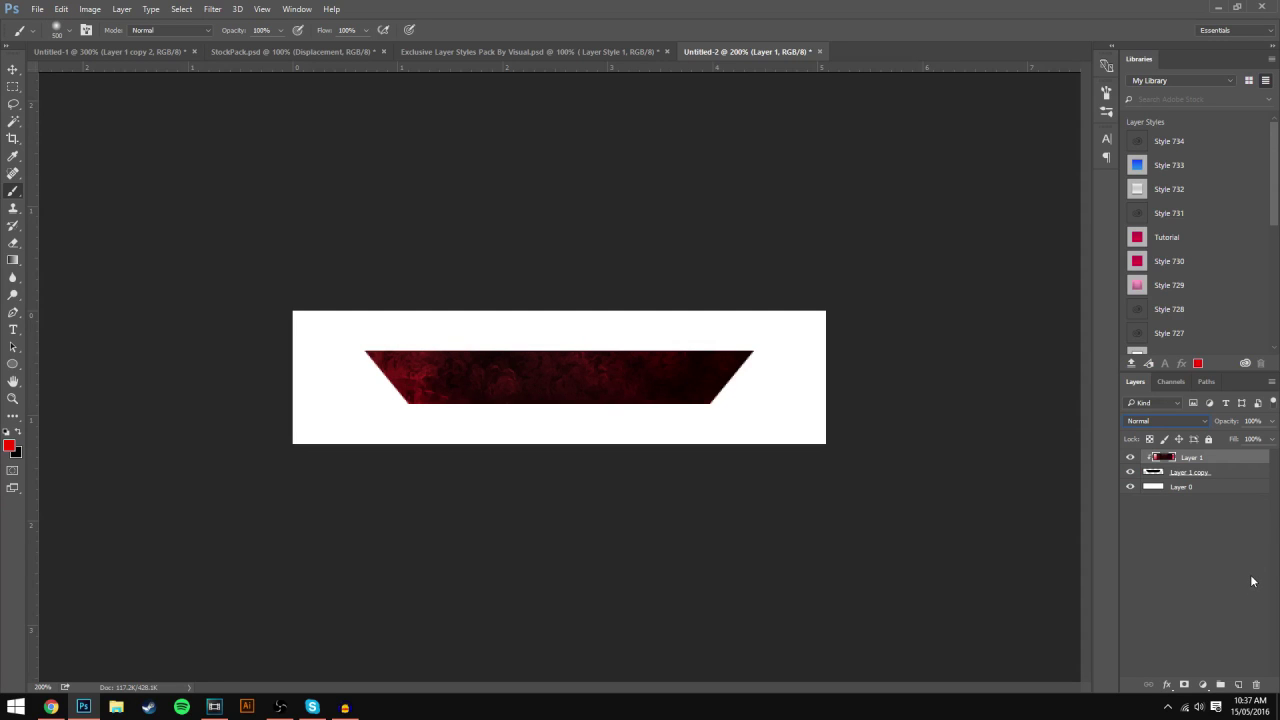
key(ctrl+j)
right_click(1227, 457)
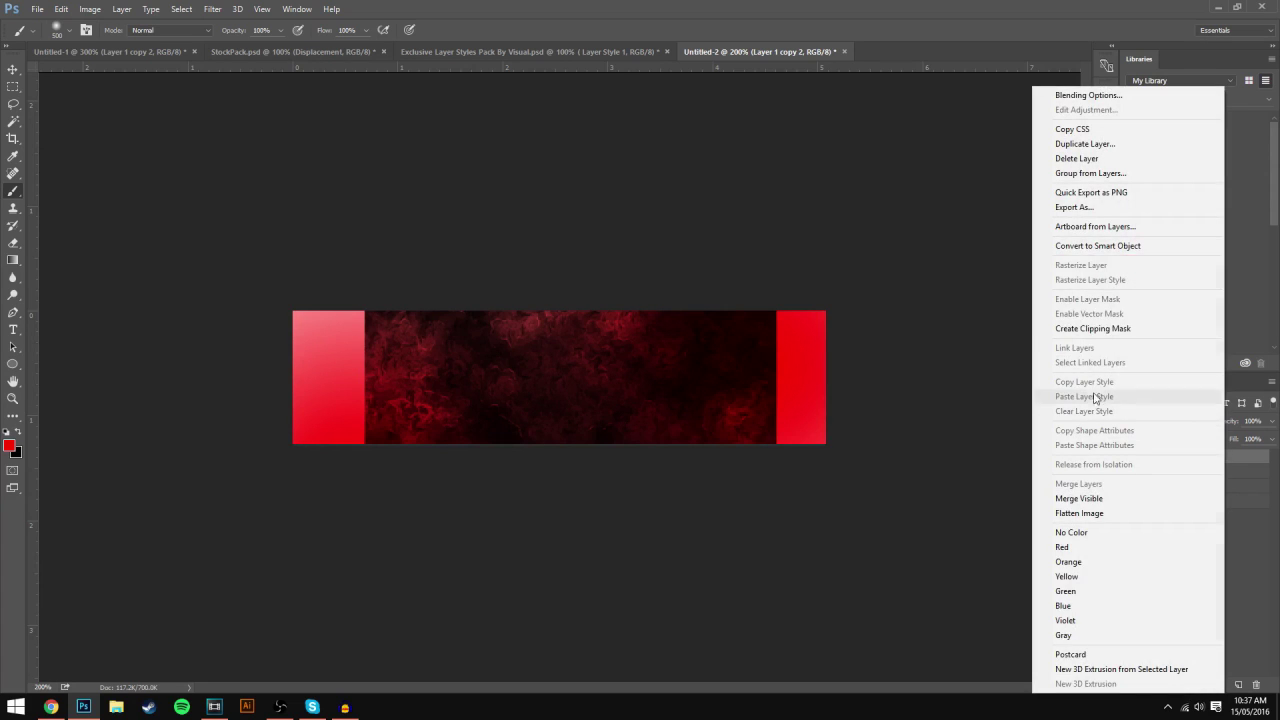
click(1095, 326)
Step: Apply a 1.5-pixel Gaussian Blur to the smoke texture on Layer 1 copy 2
click(212, 9)
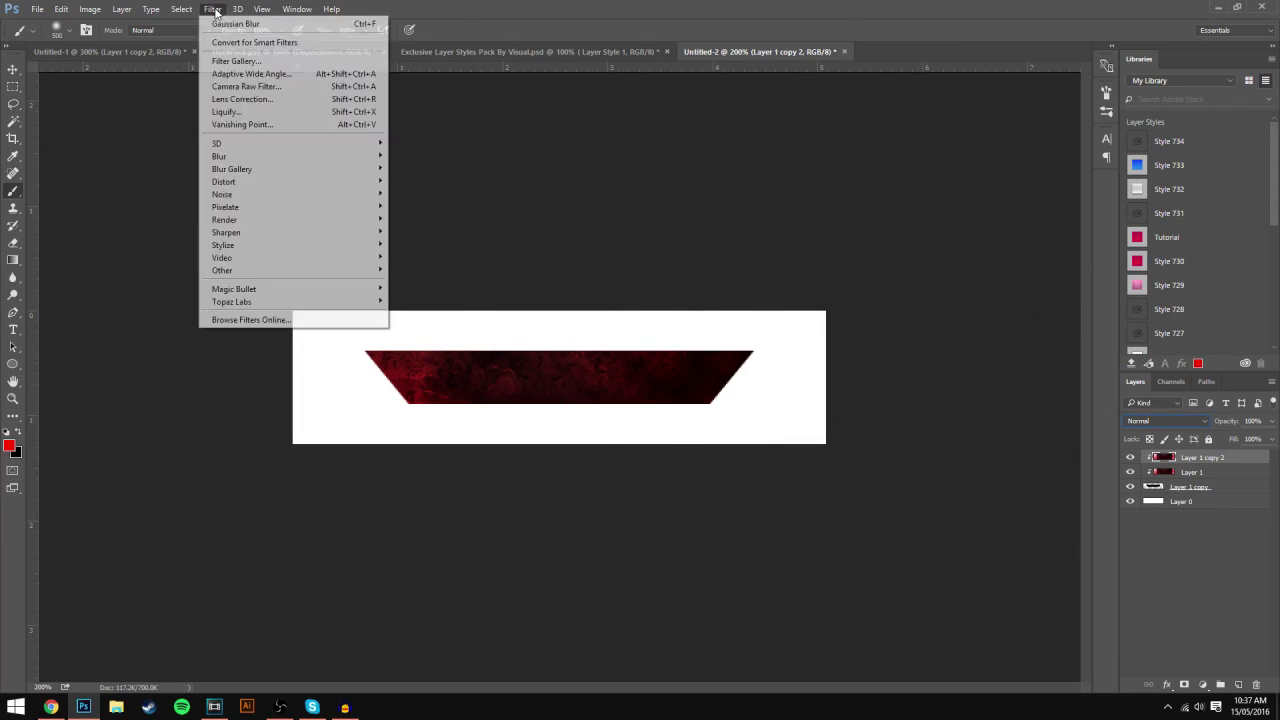
mouse_move(309, 156)
click(430, 207)
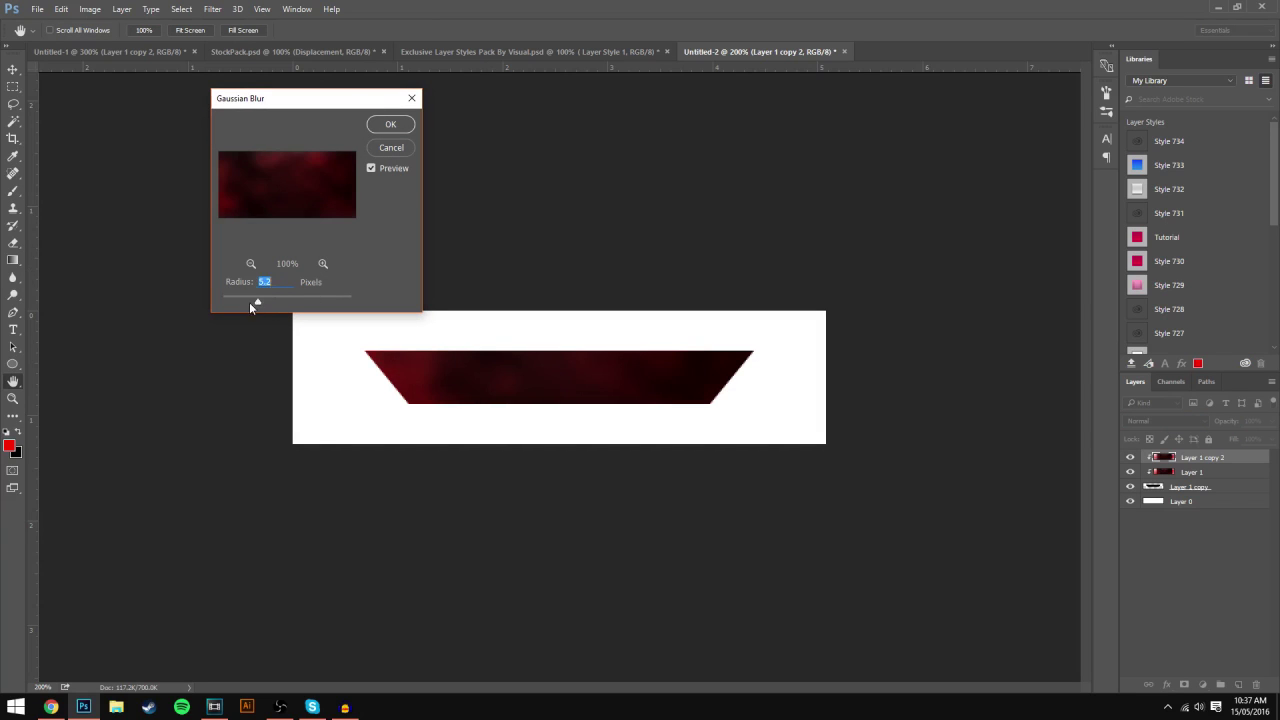
mouse_move(237, 305)
mouse_down()
mouse_move(250, 307)
mouse_move(236, 298)
mouse_up()
drag(233, 303, 233, 302)
mouse_move(339, 174)
mouse_down()
mouse_move(360, 198)
mouse_move(317, 180)
mouse_move(340, 171)
mouse_up()
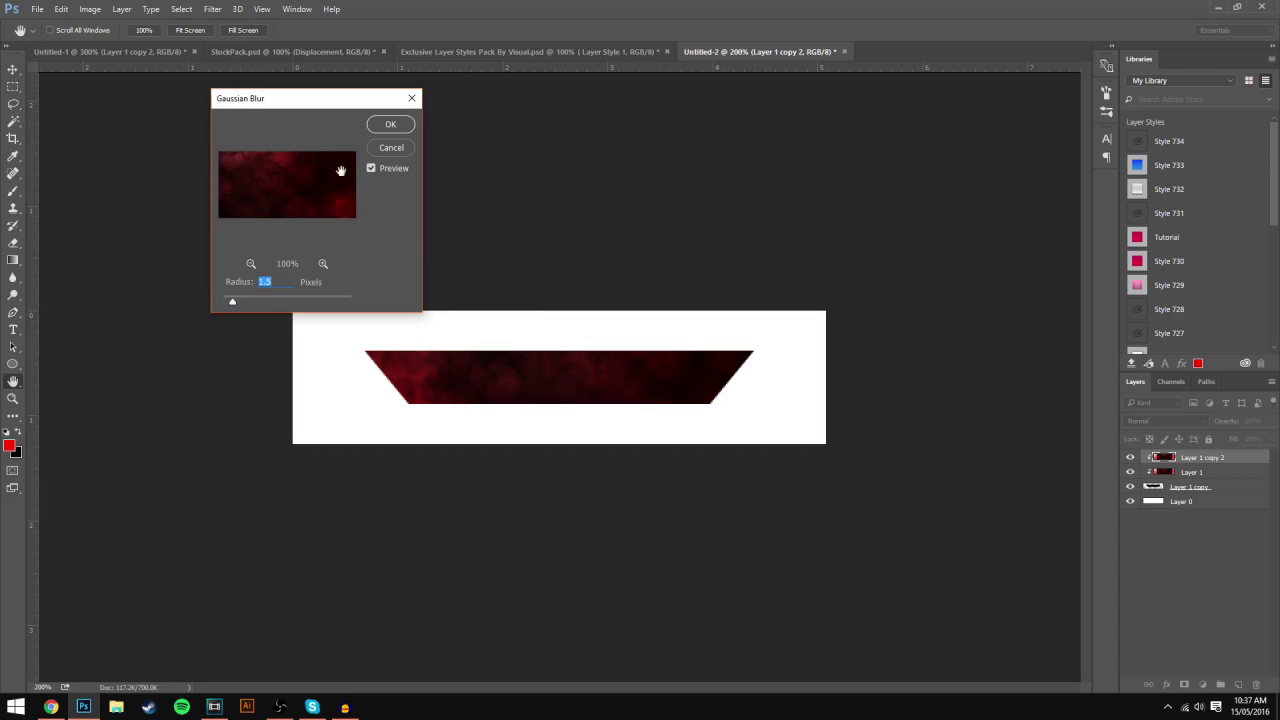
click(409, 121)
key(b)
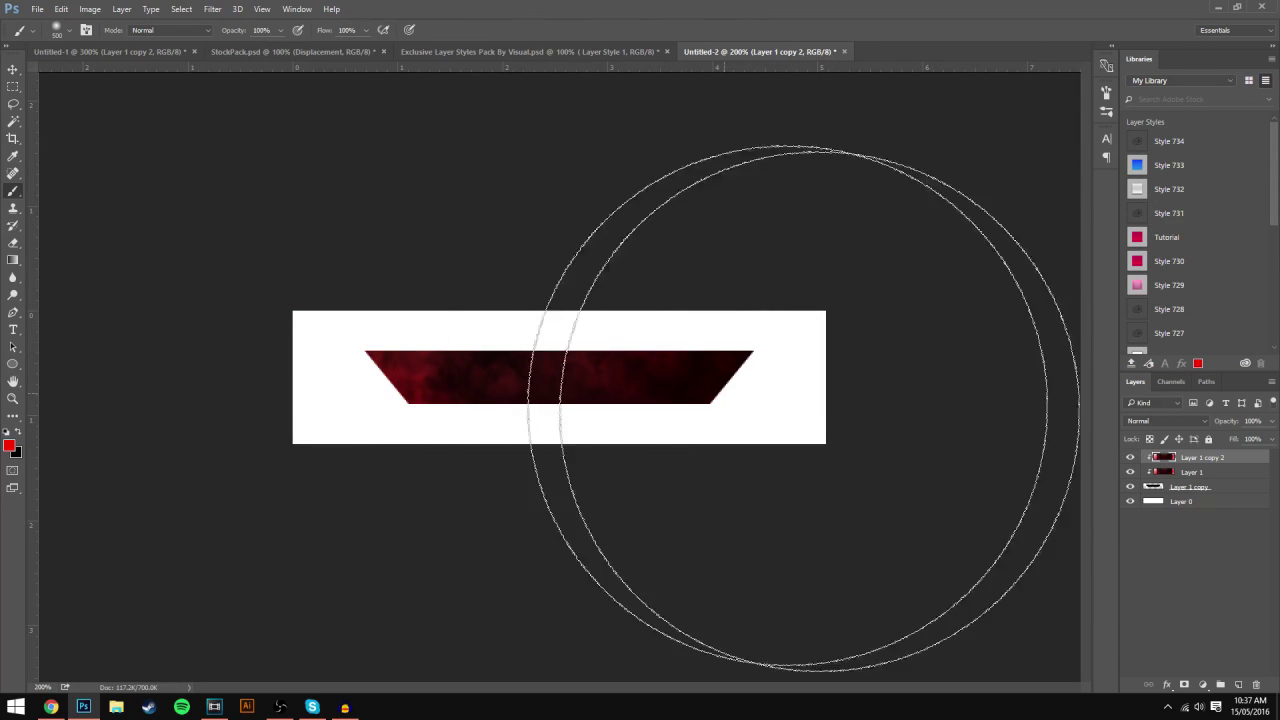
Step: Paint red on a new Layer 2, clip it to the banner as Overlay, and add Layer 3
click(1238, 684)
drag(886, 371, 814, 214)
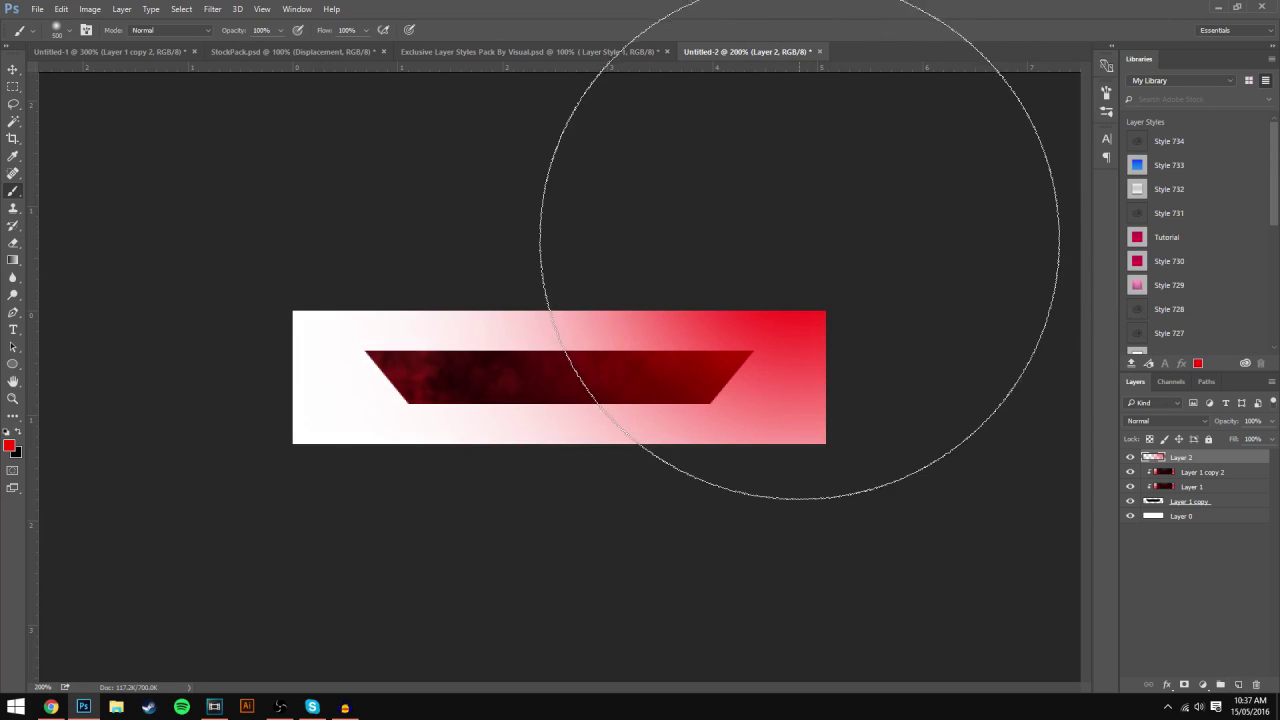
right_click(1218, 460)
click(1050, 322)
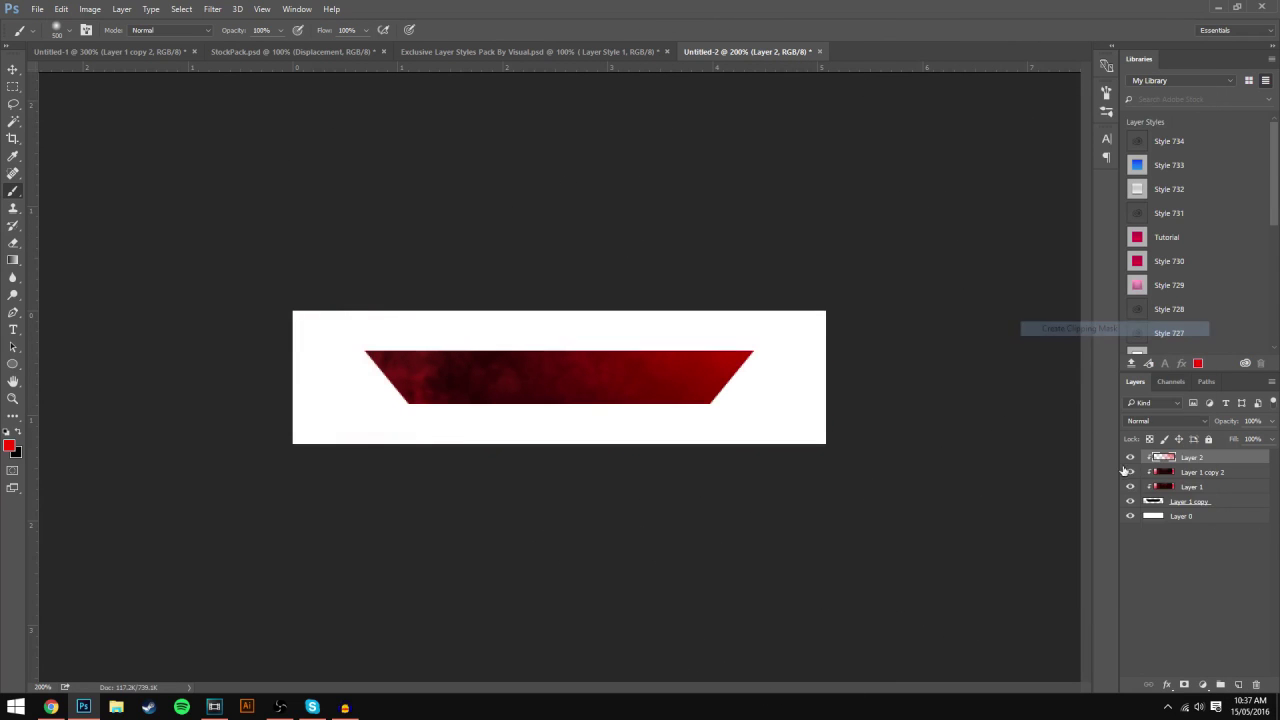
click(1145, 421)
click(1151, 553)
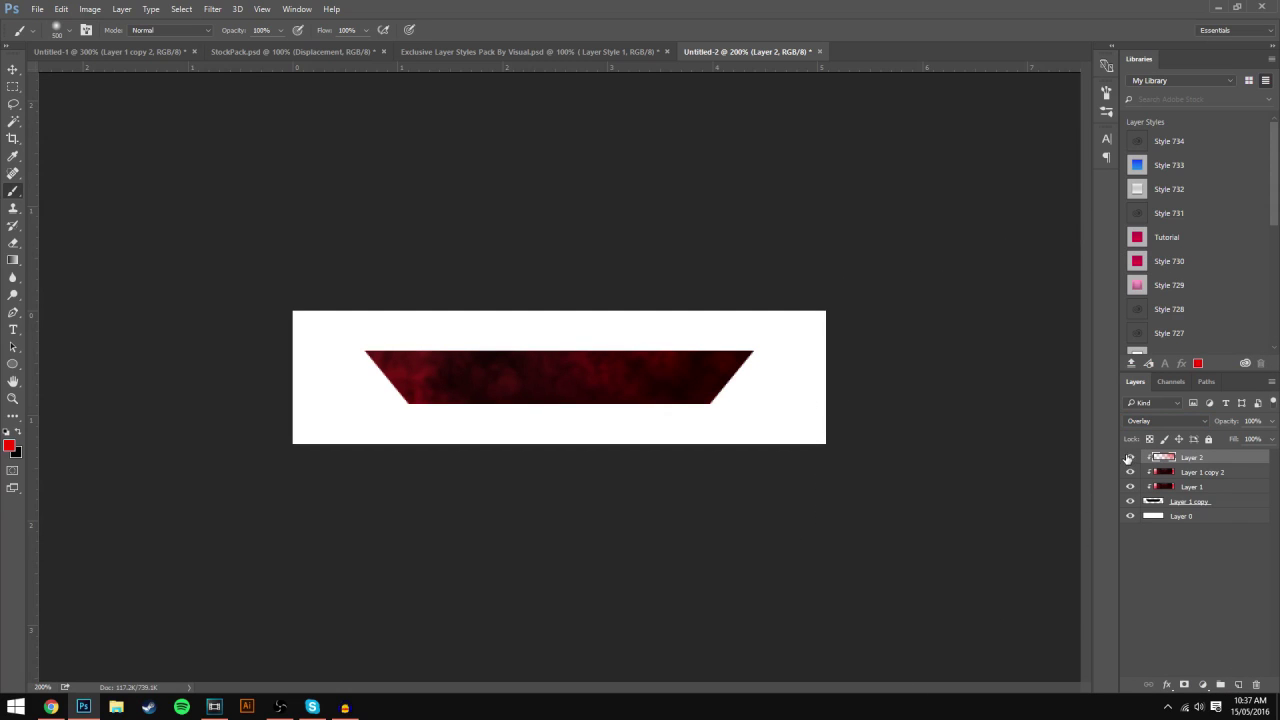
click(1128, 459)
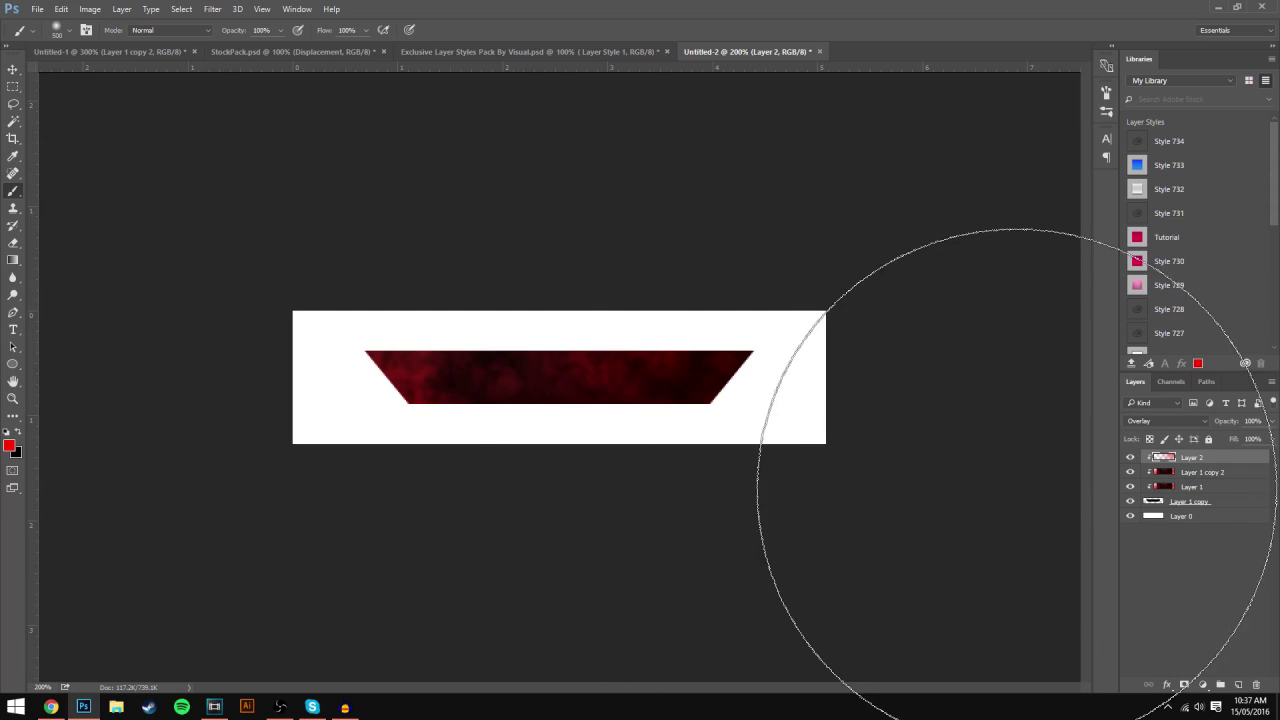
click(1238, 685)
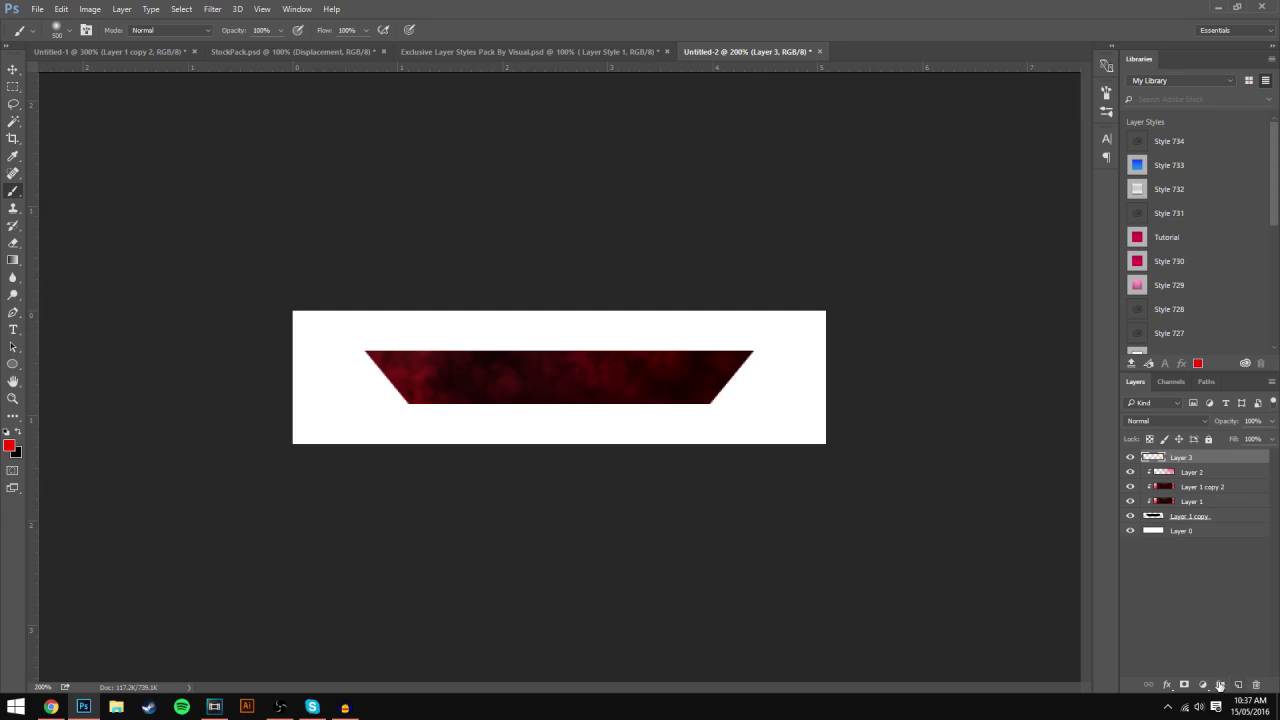
Step: Paint soft black over the banner's left side with a 300 px brush
click(68, 30)
click(150, 56)
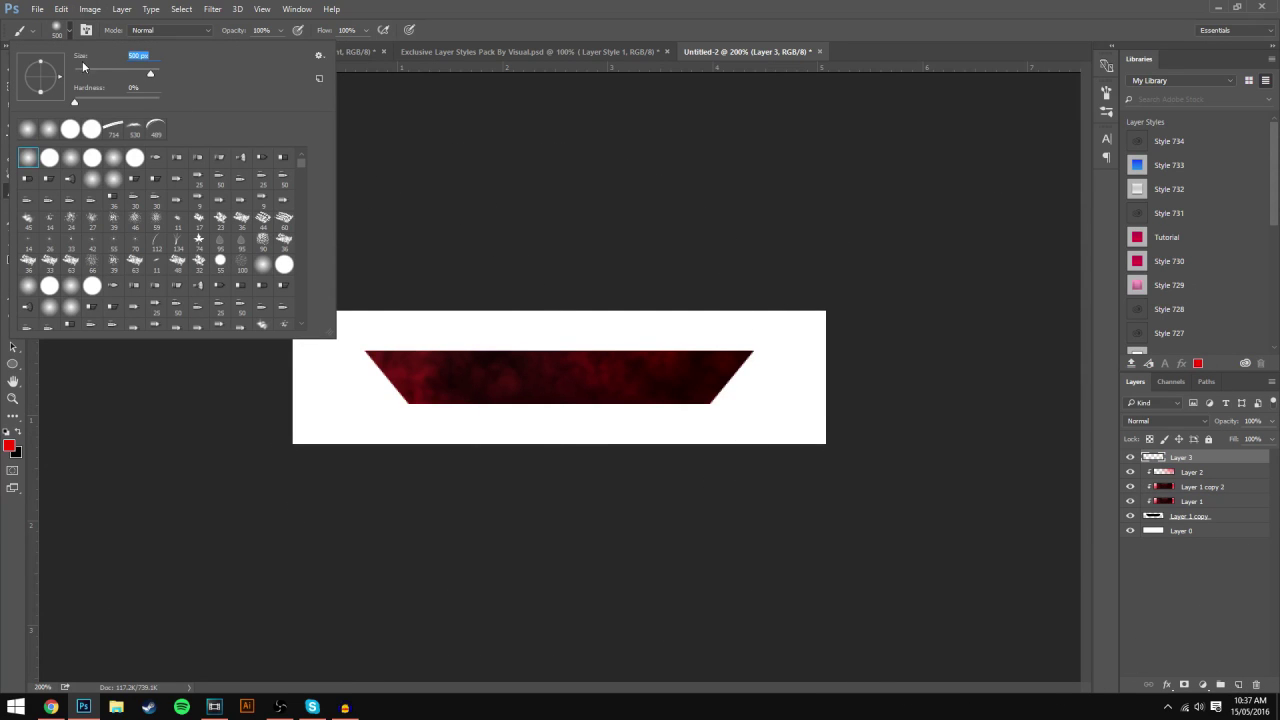
text(300)
key(Return)
key(x)
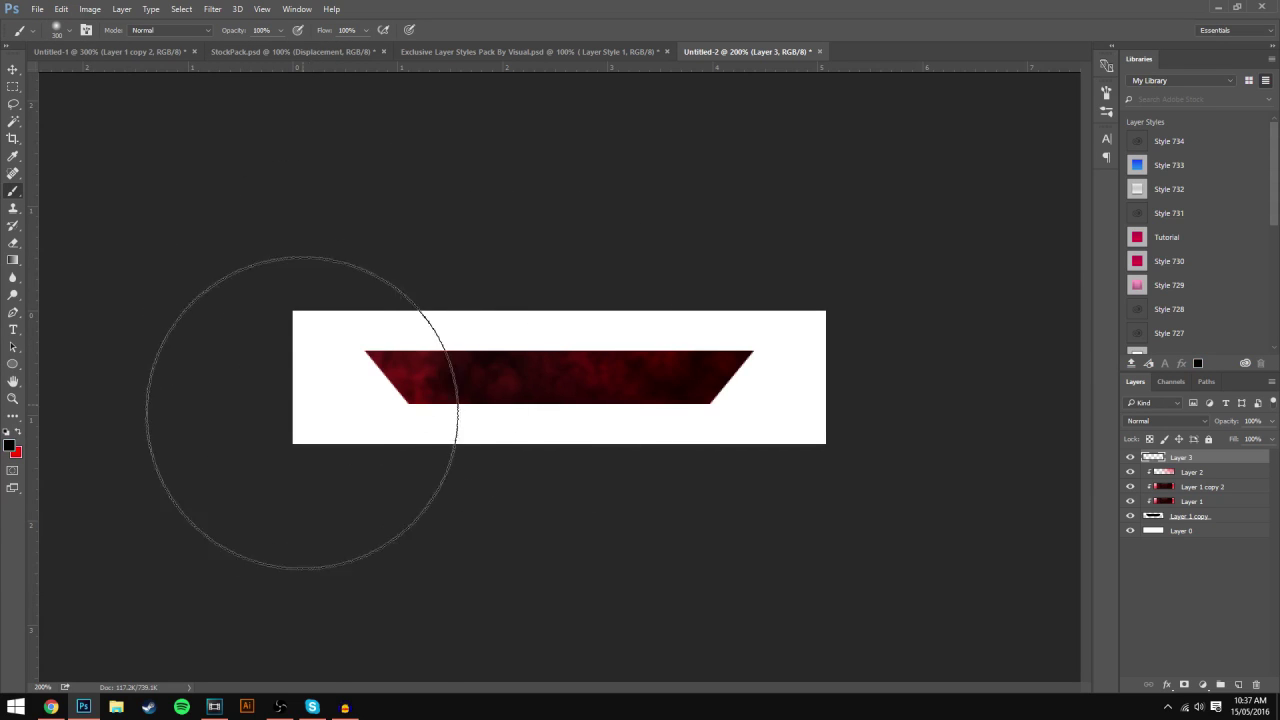
mouse_move(302, 412)
mouse_down()
mouse_move(291, 339)
mouse_move(368, 535)
mouse_move(381, 522)
mouse_move(355, 350)
mouse_move(431, 526)
mouse_move(825, 312)
mouse_move(741, 540)
mouse_move(718, 552)
mouse_move(821, 282)
mouse_up()
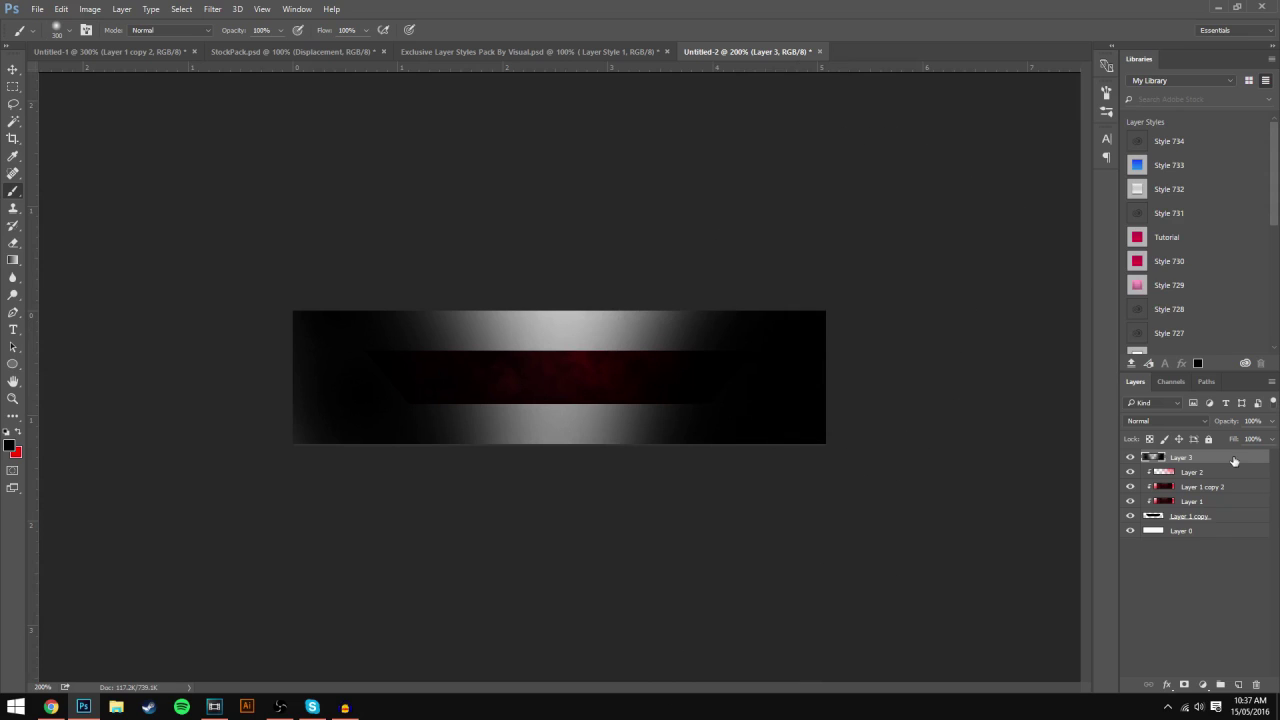
Step: Clip Layer 3 to the trapezoid at 9% opacity and add an empty Layer 4
right_click(1234, 460)
click(1075, 328)
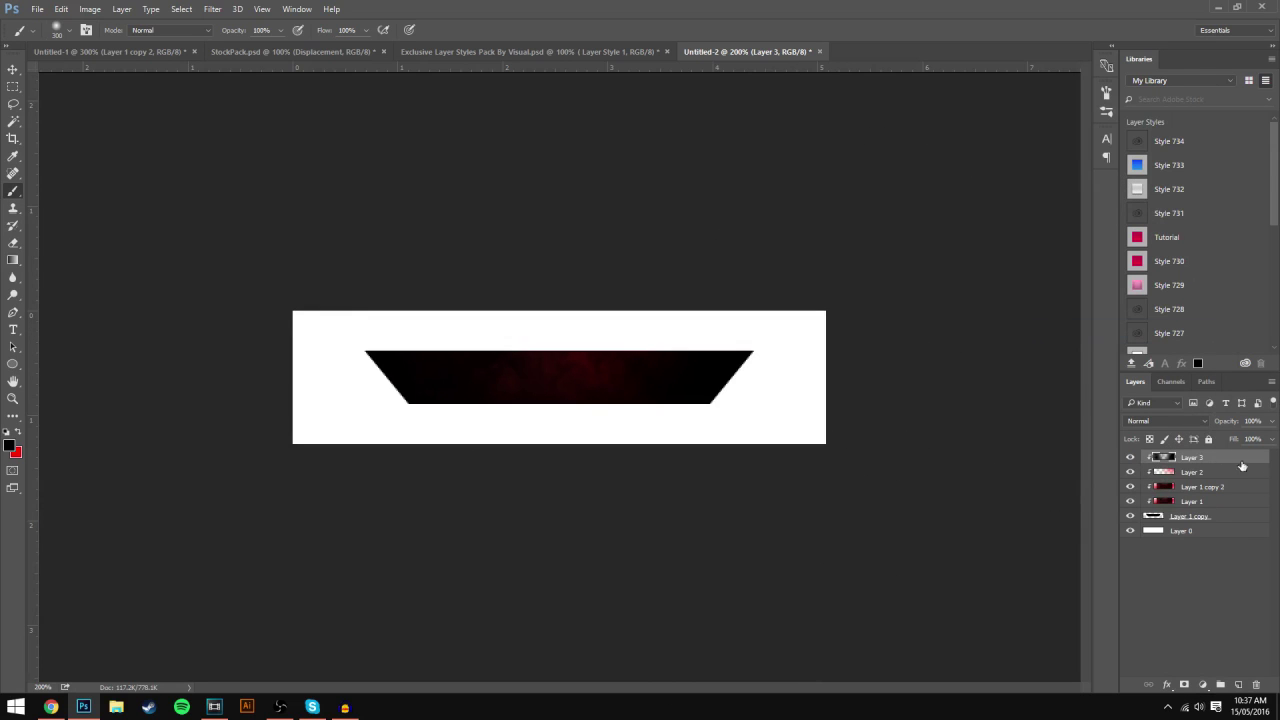
click(1270, 421)
drag(1219, 435, 1213, 437)
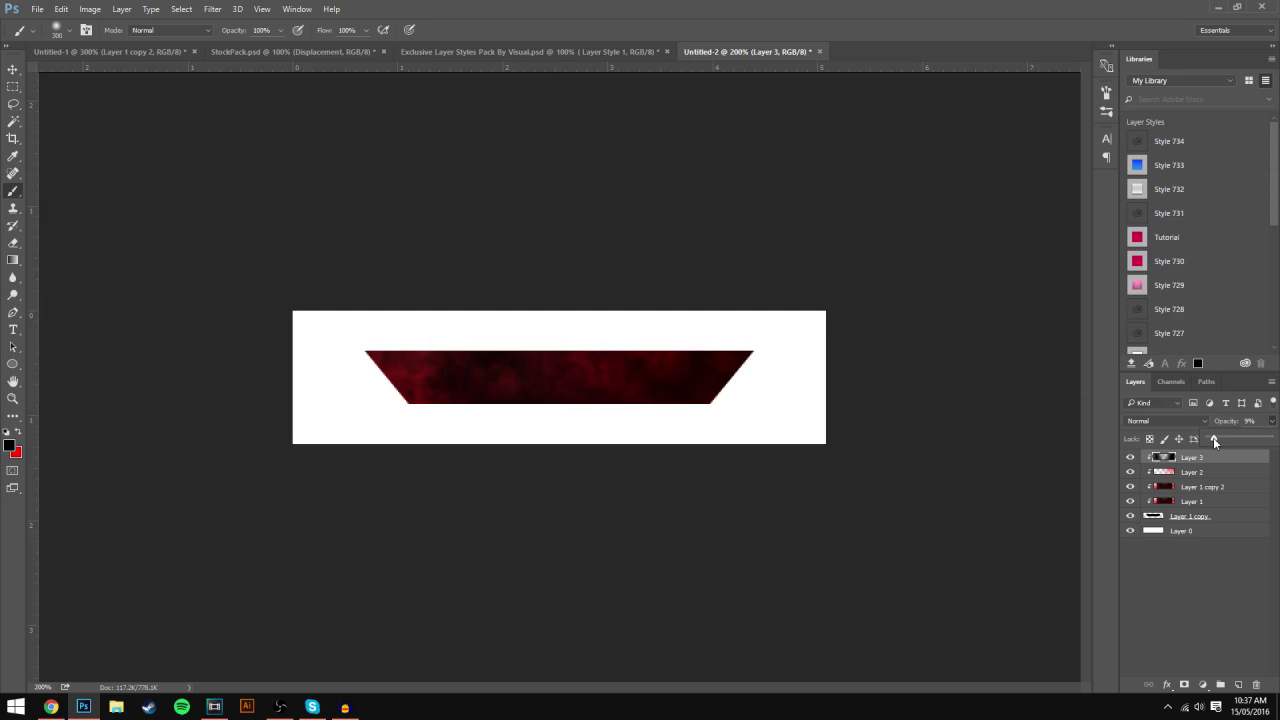
click(1237, 688)
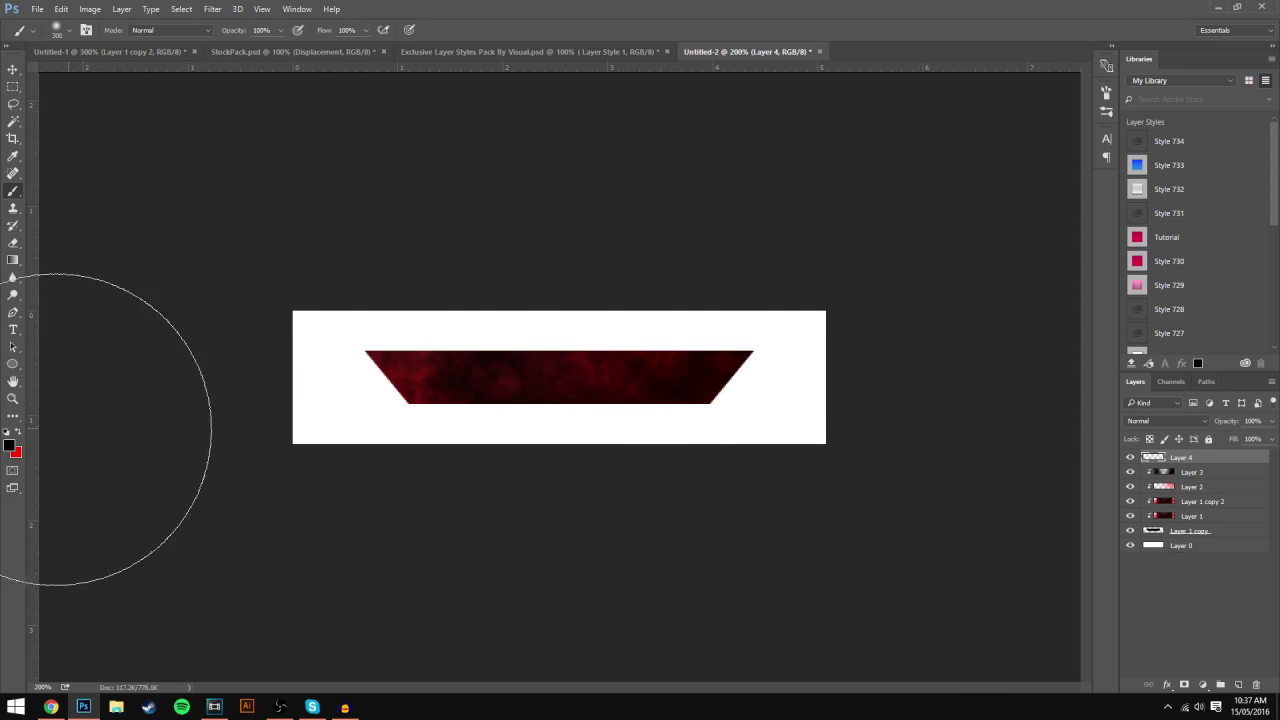
Step: Paint a soft white (#ffffff) glow across the banner's top centre
click(9, 446)
text(ffffff)
key(Return)
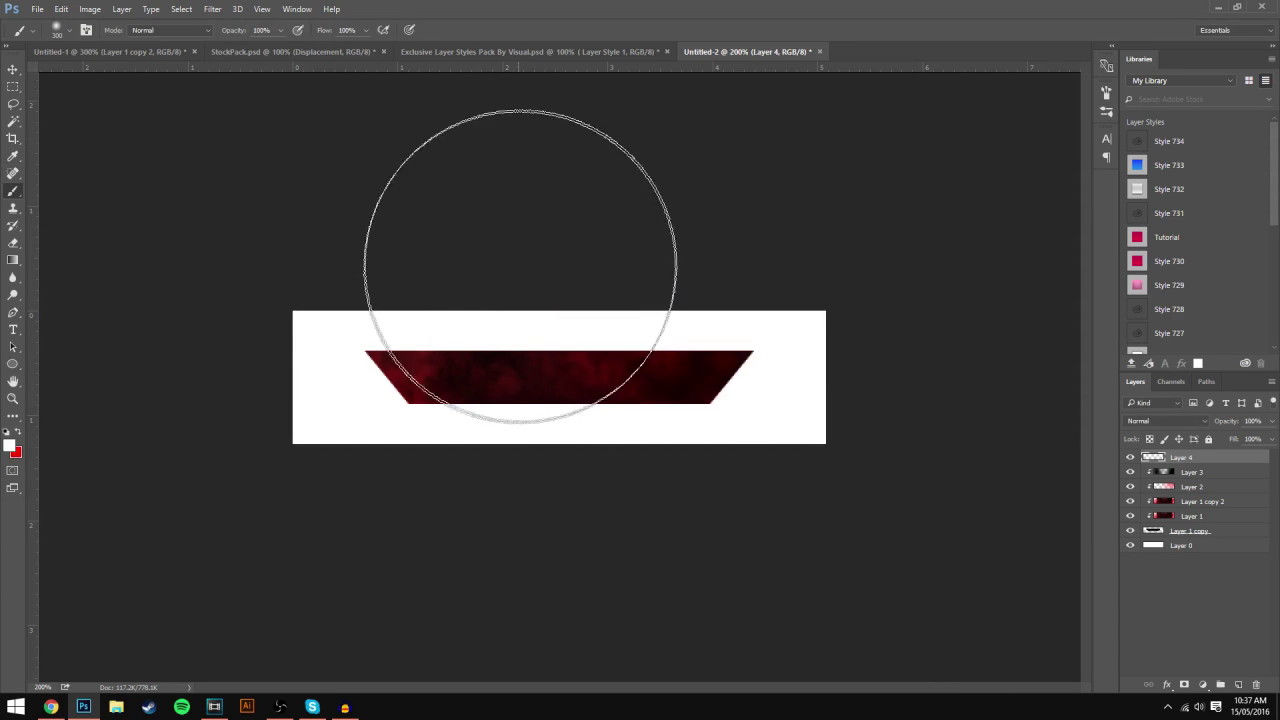
click(558, 204)
key(ctrl+z)
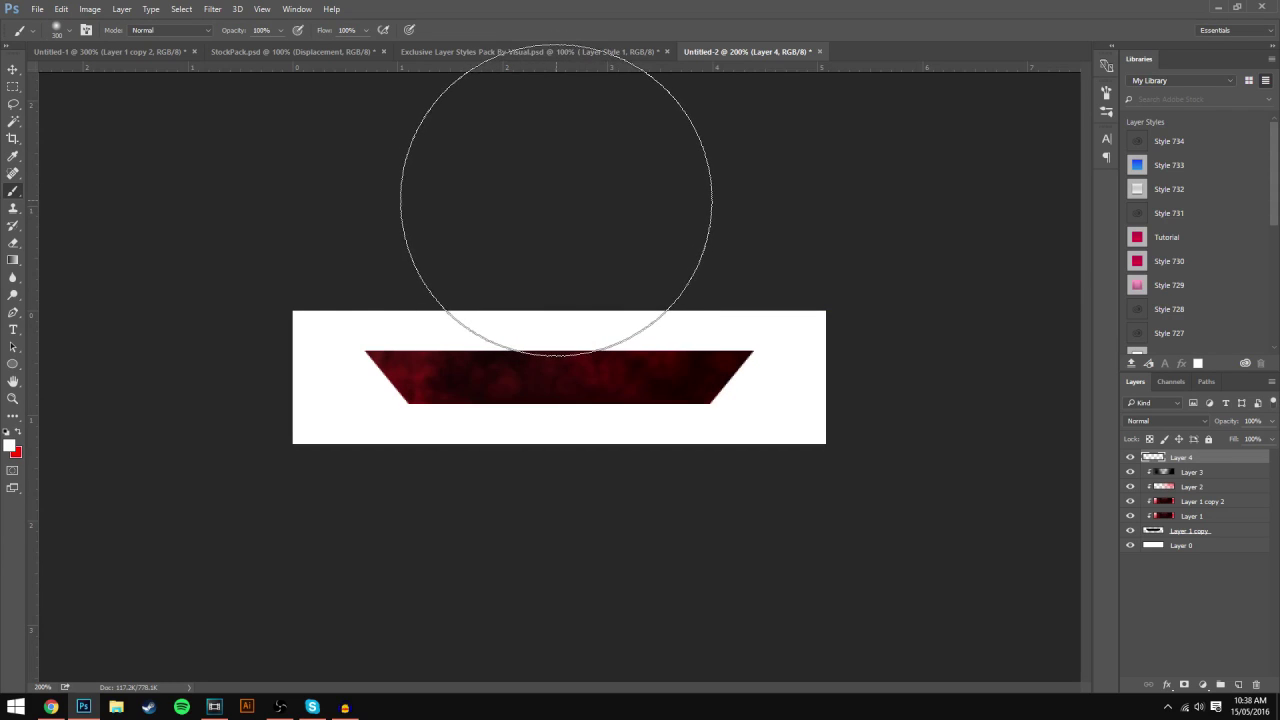
key(ctrl+z)
key(ctrl+z)
key(ctrl+z)
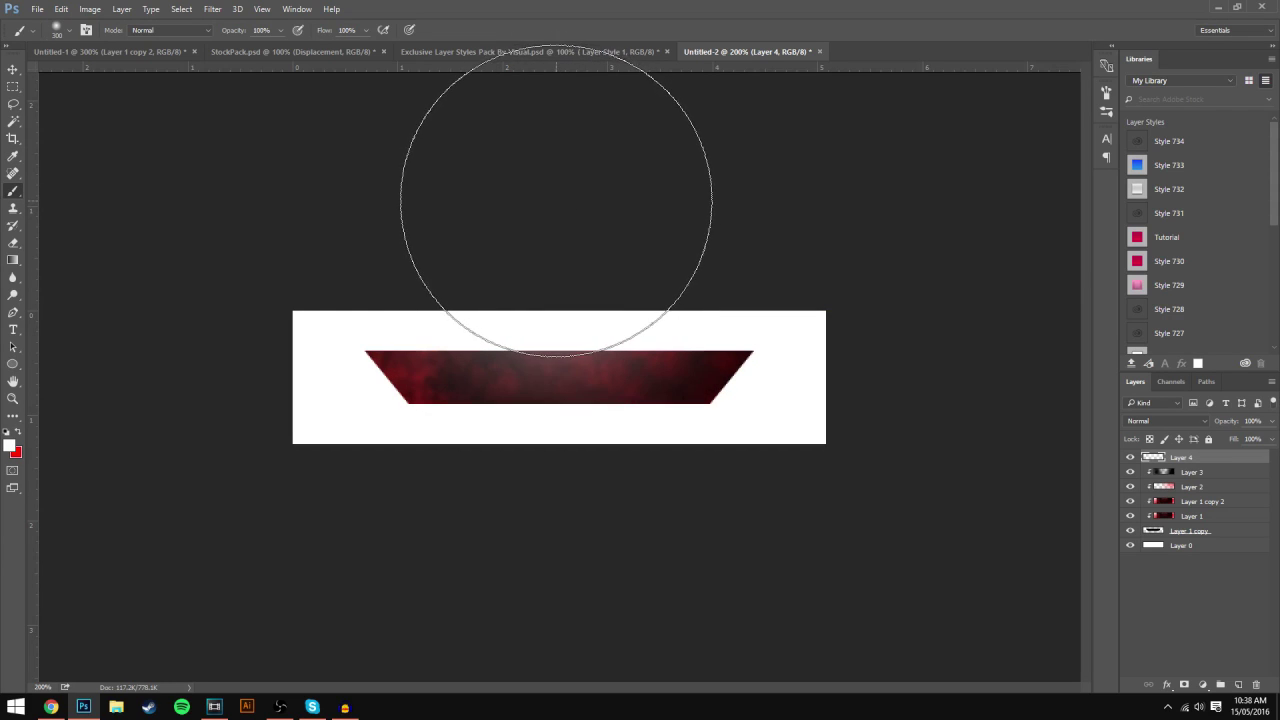
Step: Clip Layer 4 to the trapezoid and lower its opacity to 50%
right_click(1215, 460)
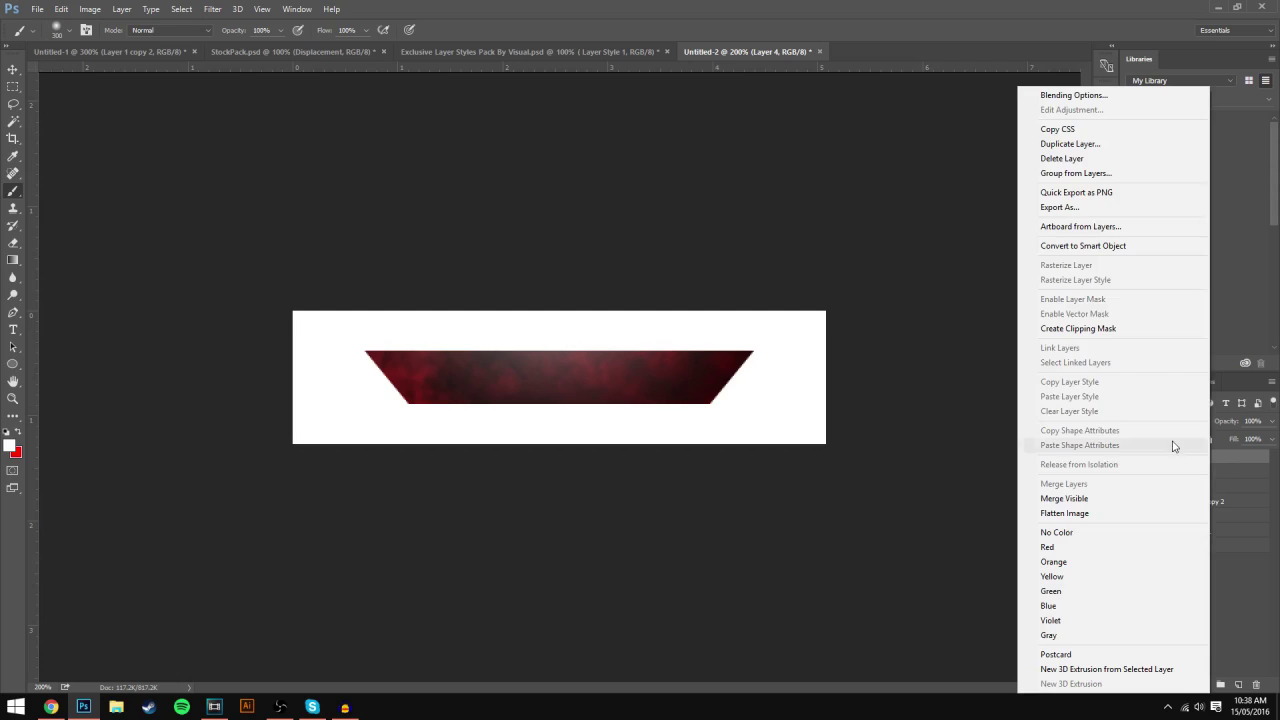
click(1085, 338)
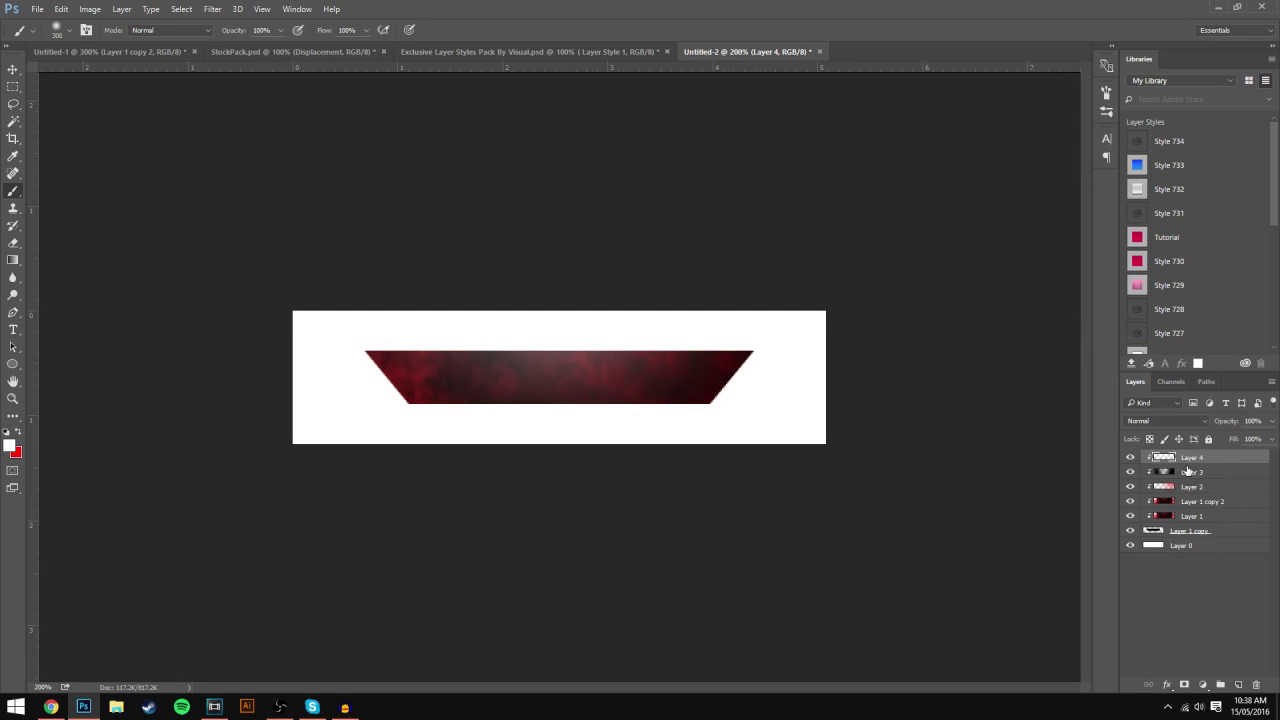
click(1272, 421)
drag(1260, 440, 1243, 441)
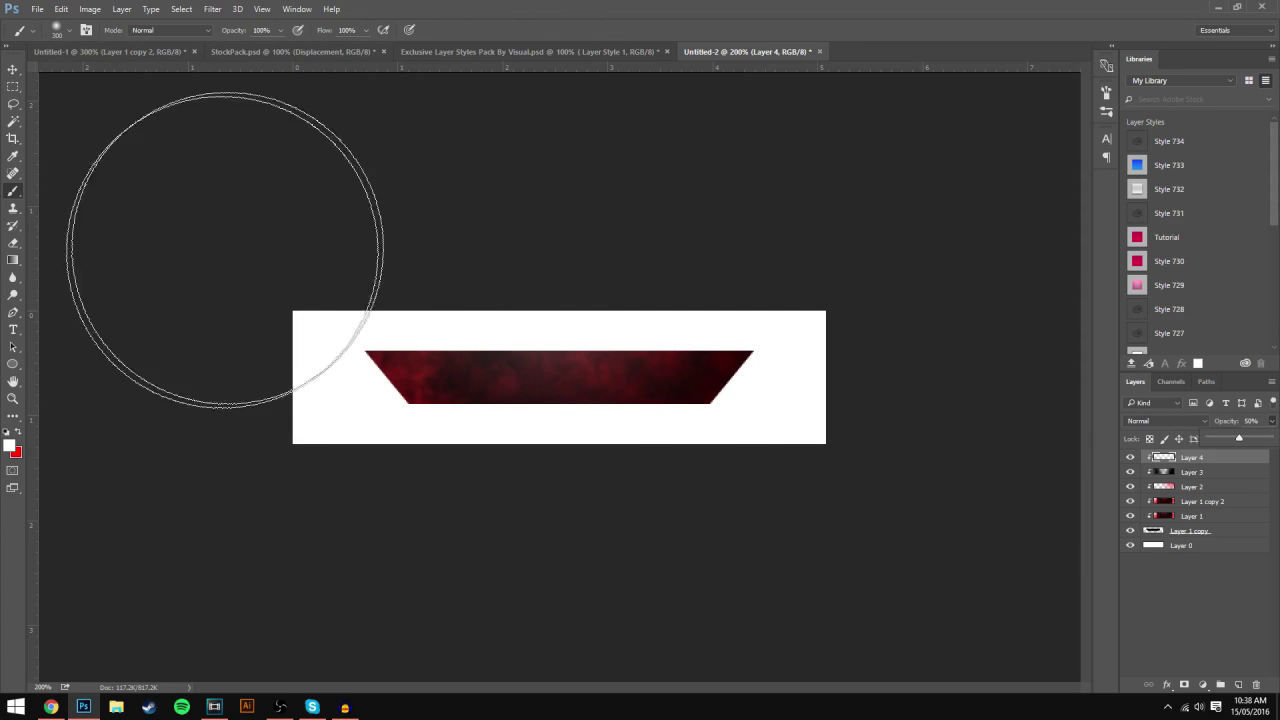
Step: Type INSTAGRAM in the banner's centre and shrink it to 10.01 pt
click(13, 330)
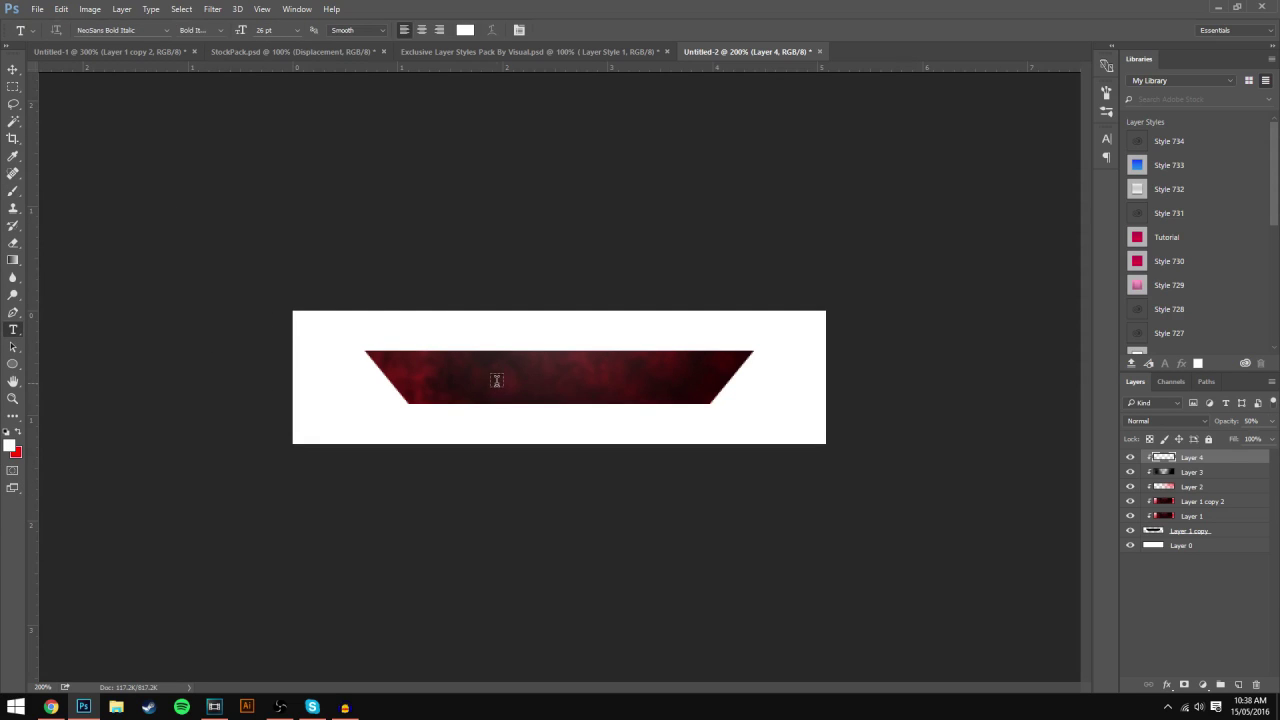
click(494, 383)
text(INSTANT)
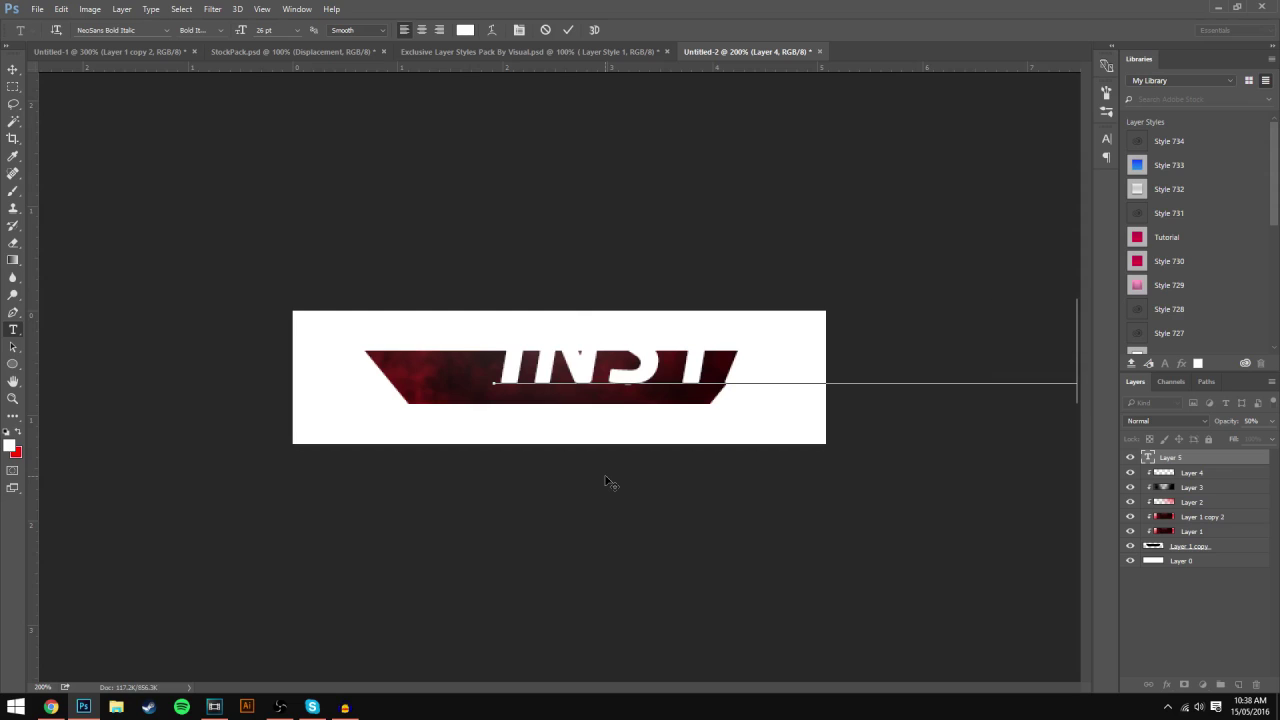
key(ctrl+a)
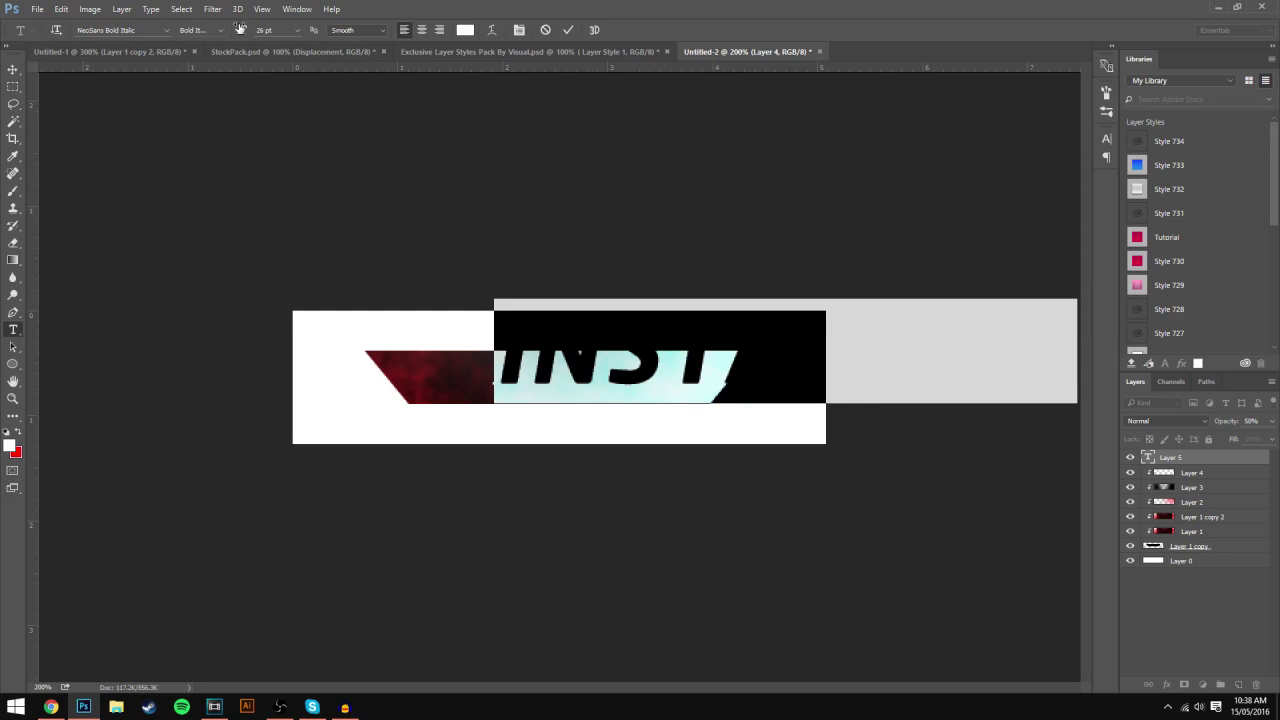
drag(241, 30, 219, 45)
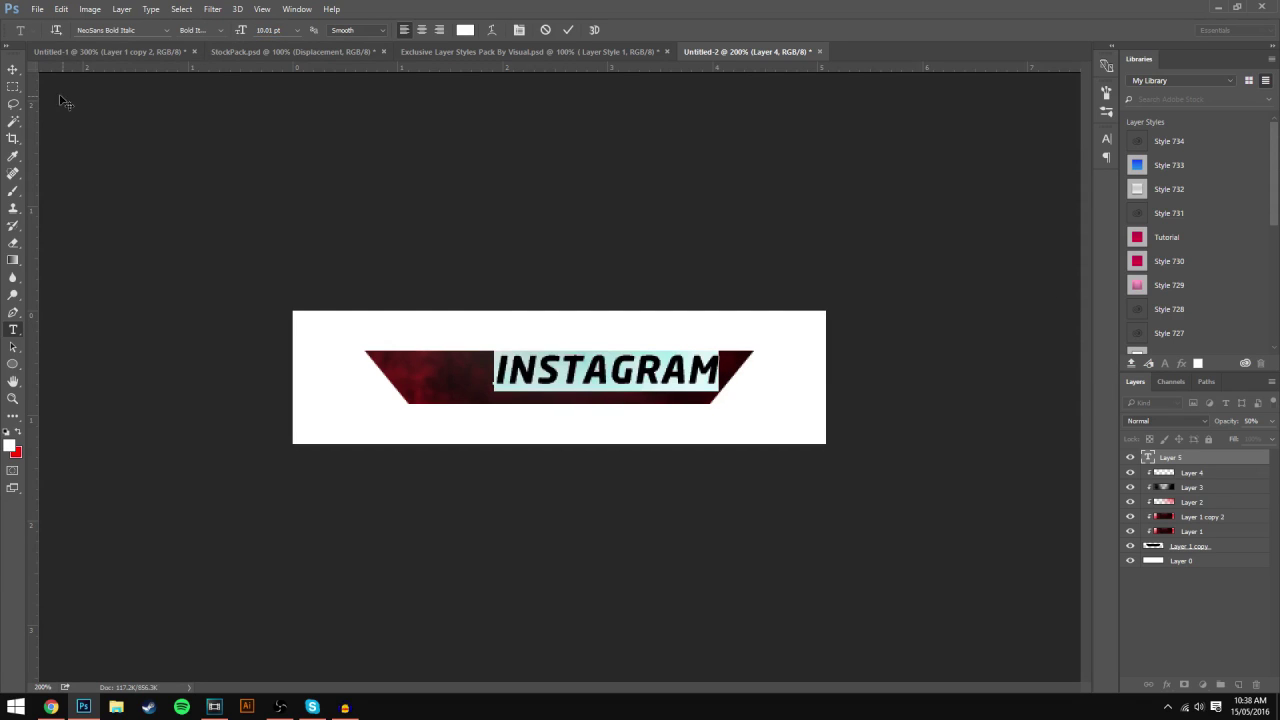
Step: Centre the INSTAGRAM text across the red trapezoid banner
click(13, 69)
drag(666, 367, 631, 372)
click(13, 329)
click(503, 381)
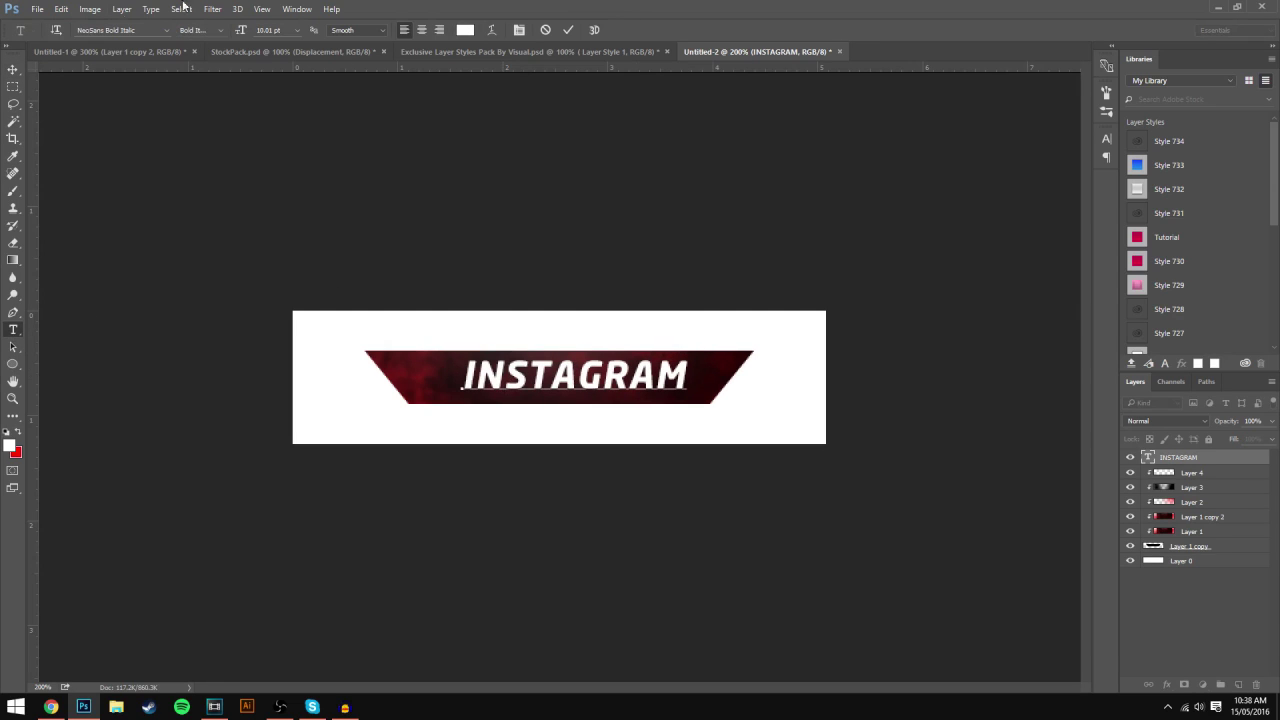
click(14, 70)
drag(554, 370, 543, 373)
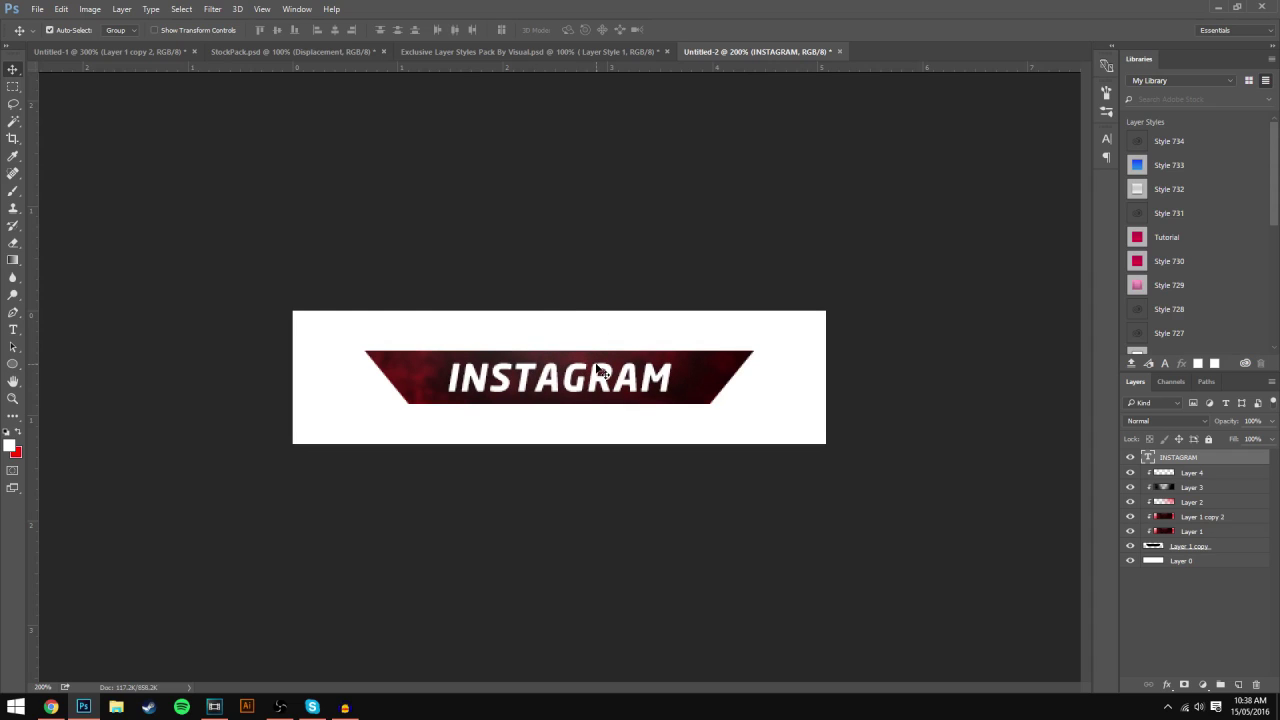
key(ctrl+semicolon)
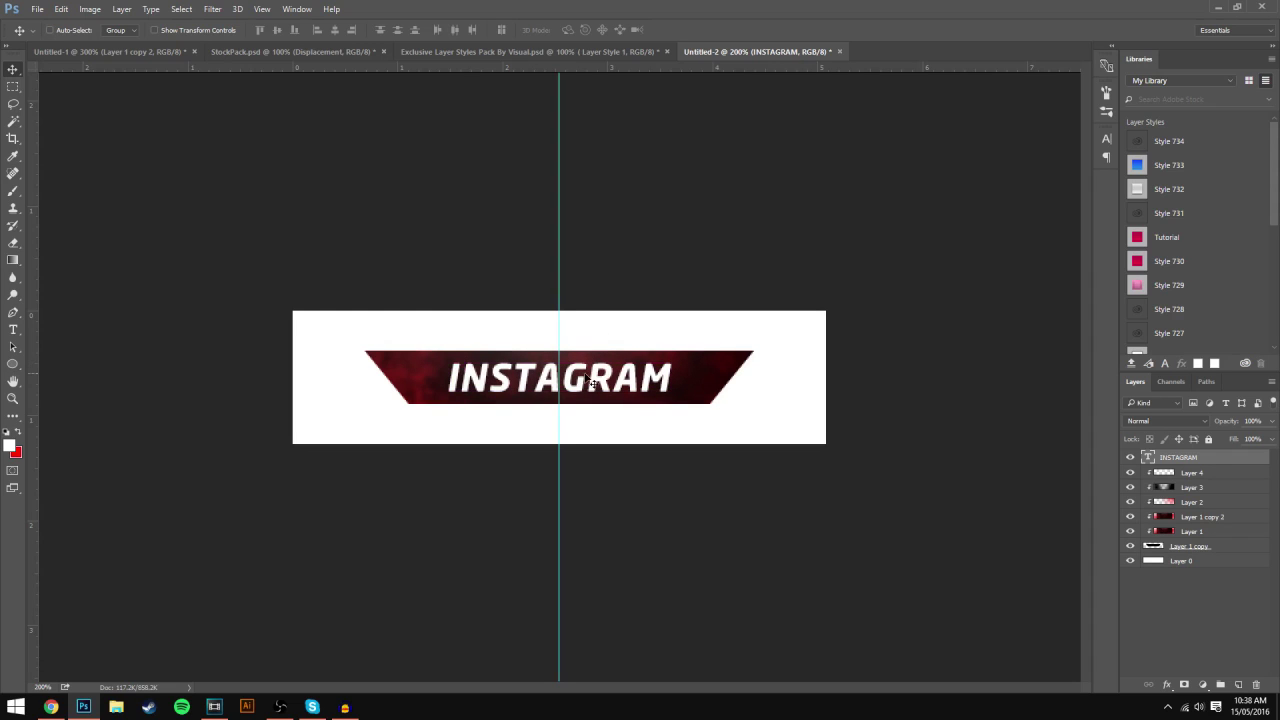
mouse_move(592, 383)
mouse_down()
mouse_move(582, 378)
mouse_move(604, 391)
mouse_up()
key(ctrl)
key(ctrl)
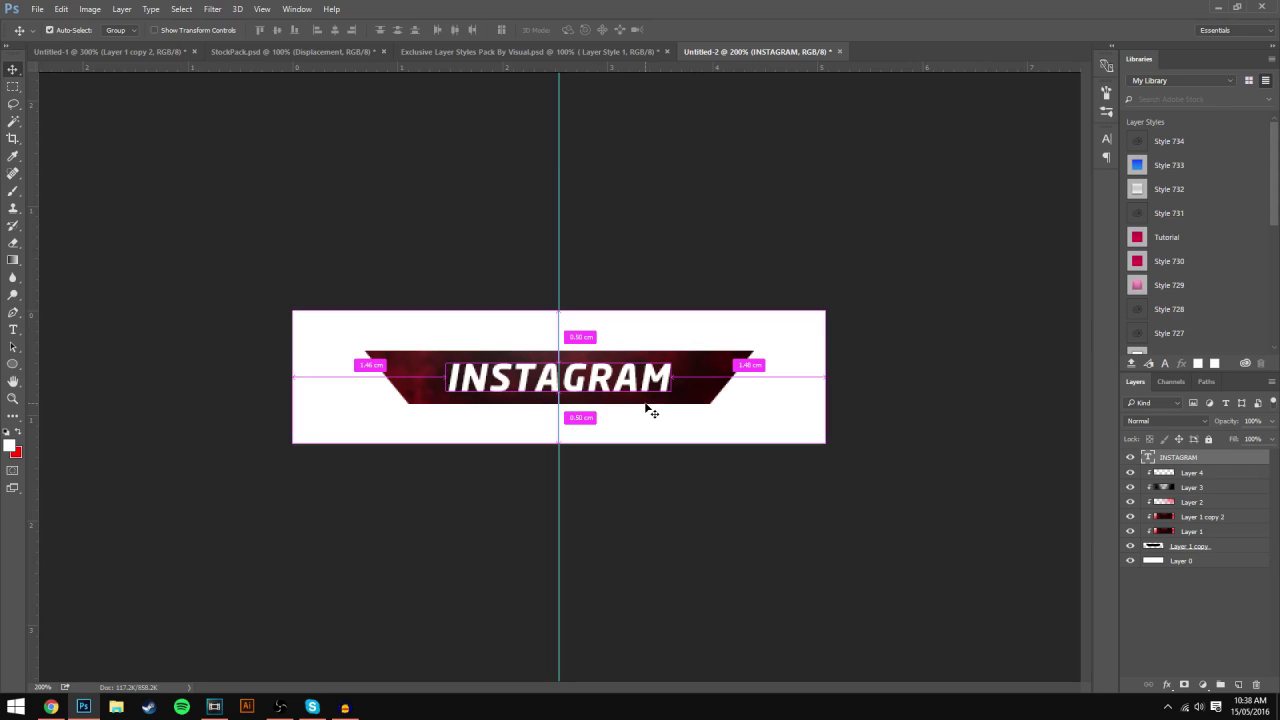
key(ctrl)
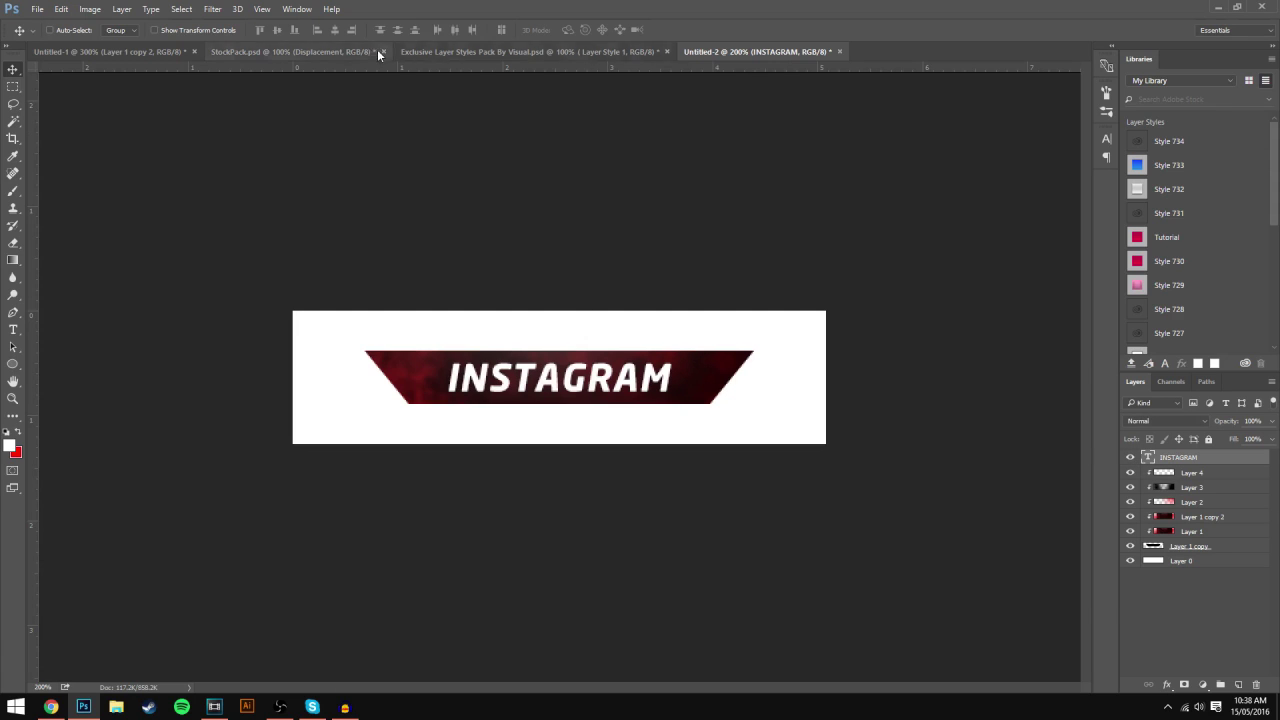
Step: In the Exclusive Layer Styles Pack document, select the second-column VISUAL text layer
click(474, 53)
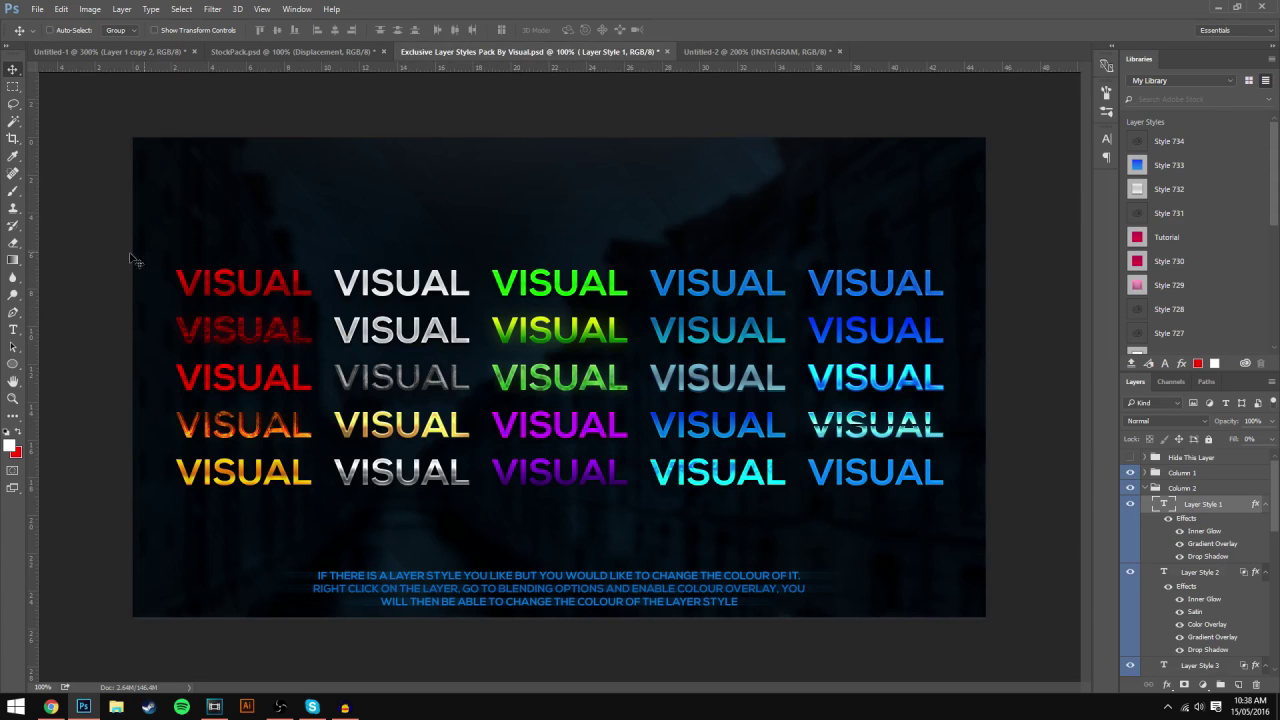
click(12, 331)
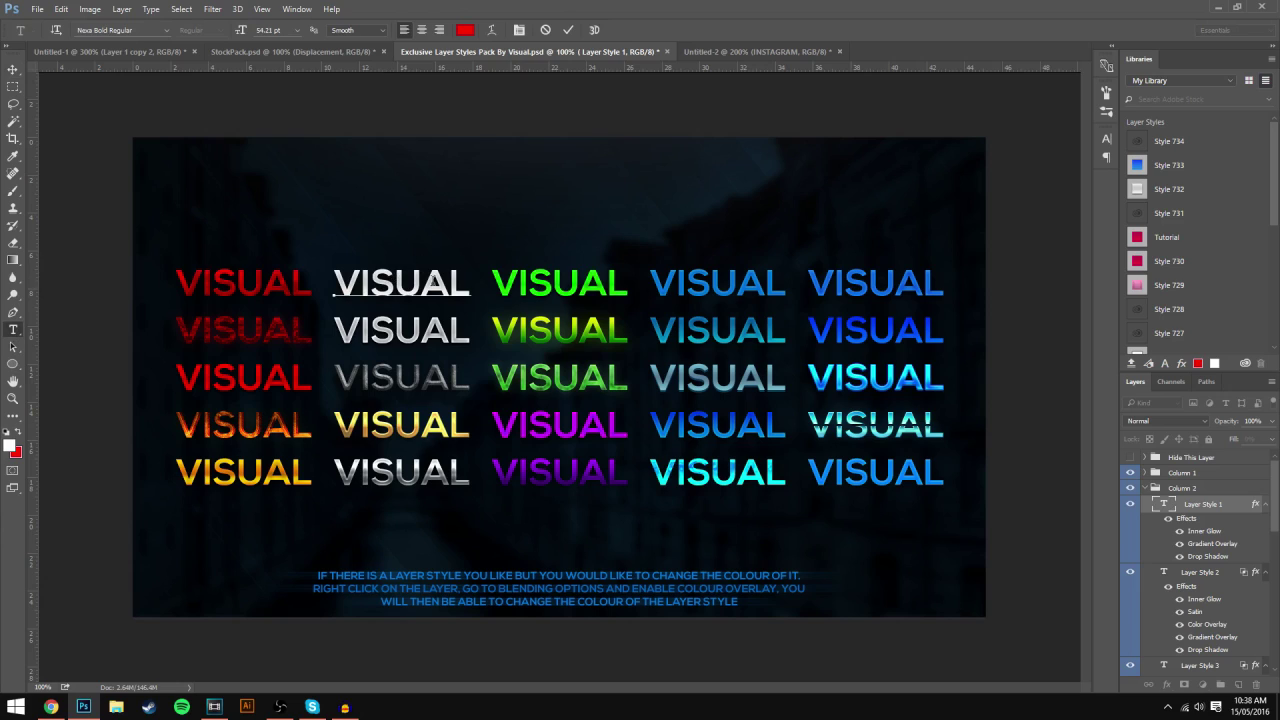
click(13, 329)
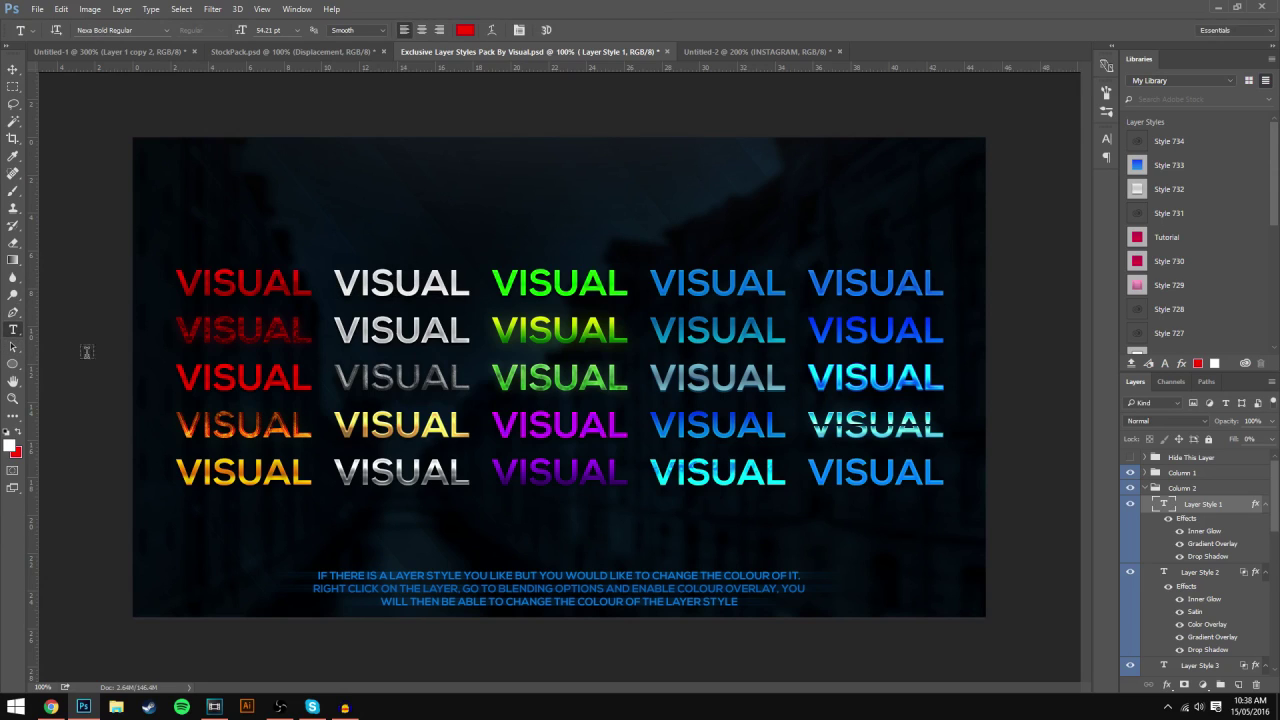
click(450, 284)
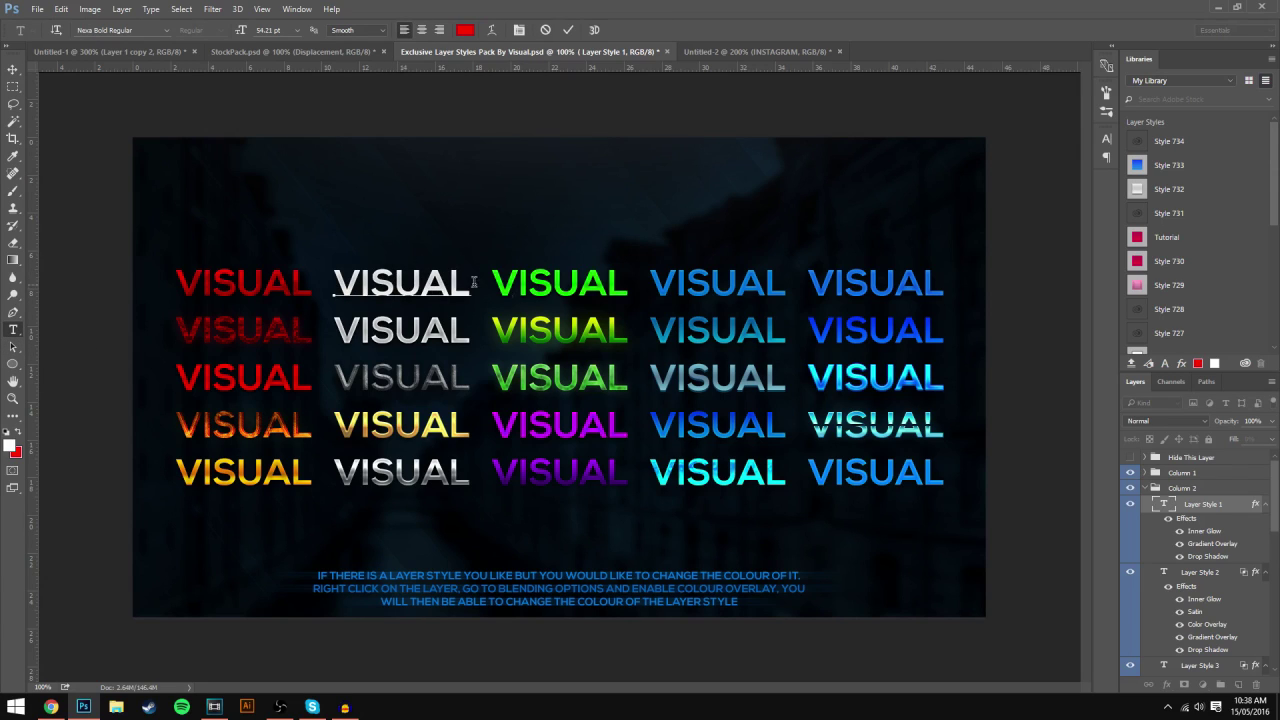
click(1226, 514)
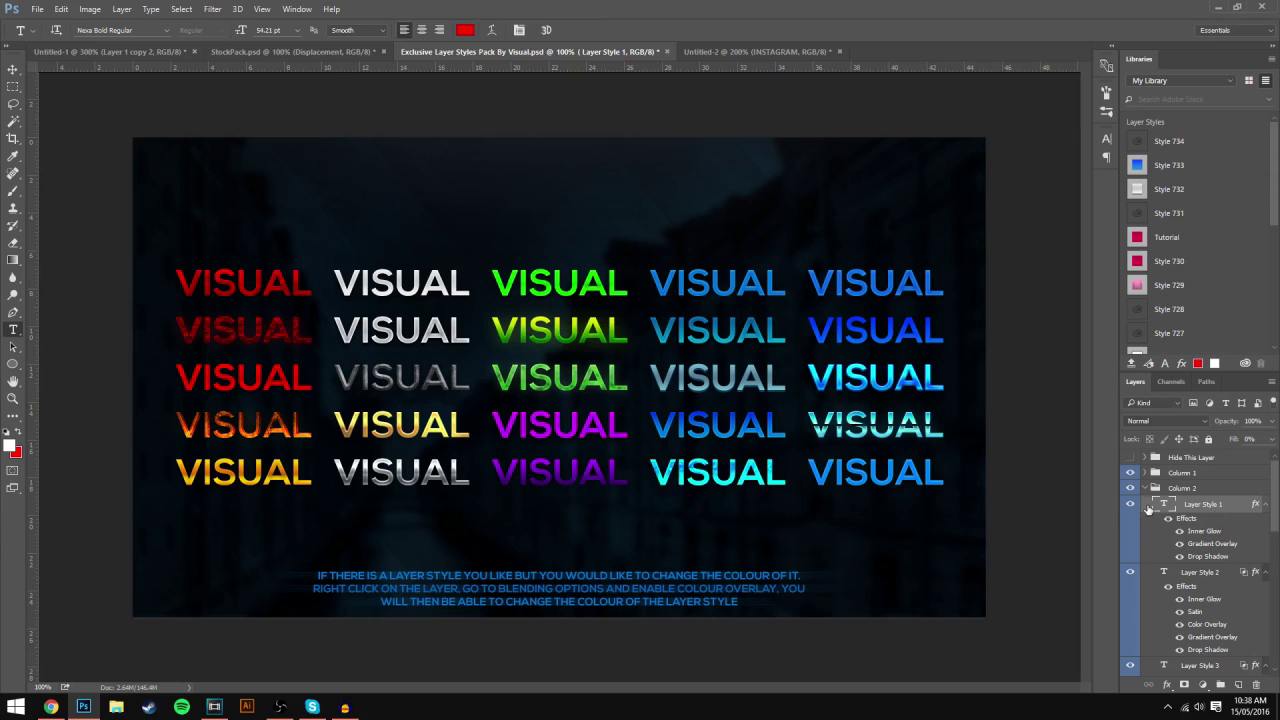
Step: Save Layer Style 1 as a new style preset and return to the INSTAGRAM banner
double_click(1238, 513)
drag(476, 136, 409, 200)
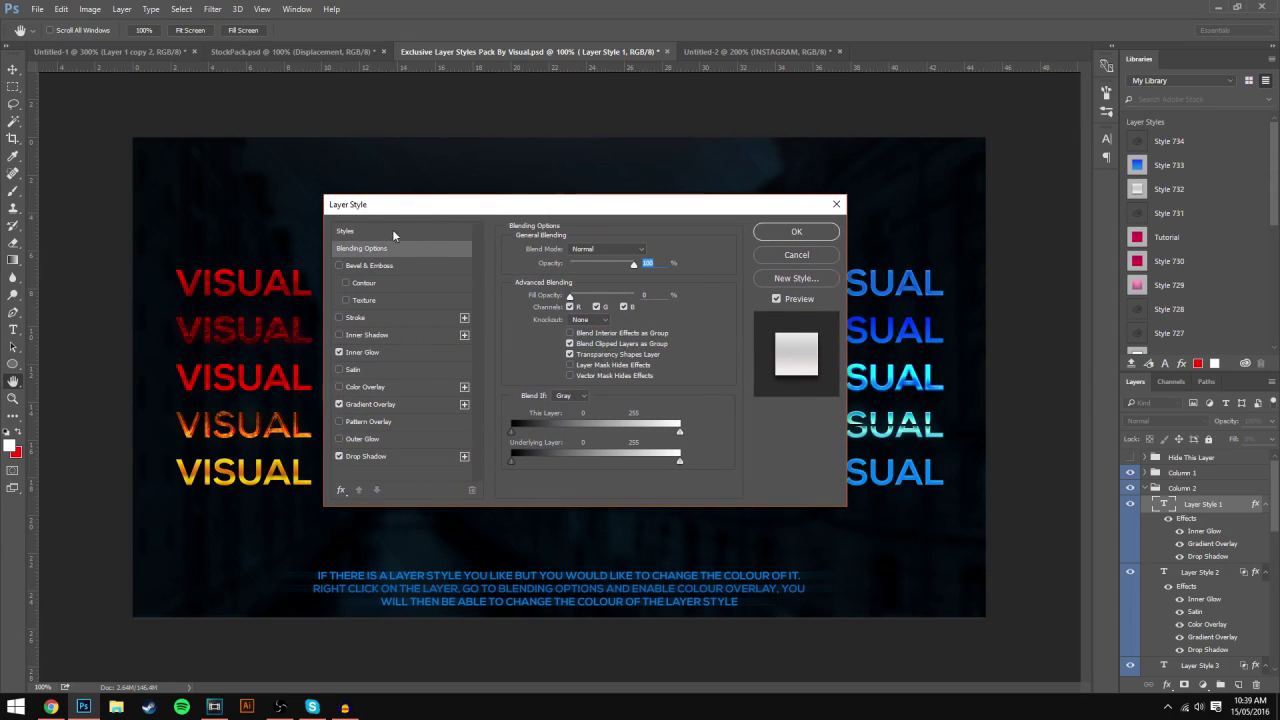
click(393, 232)
click(796, 278)
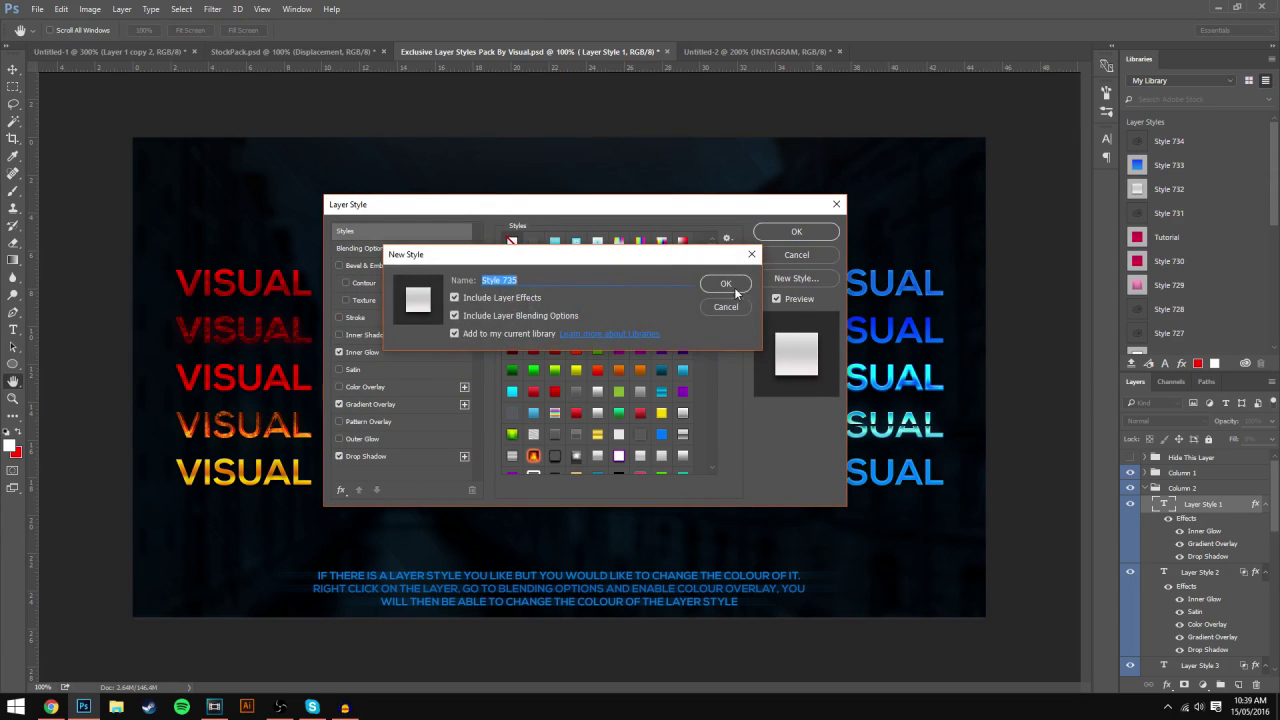
key(Escape)
click(797, 255)
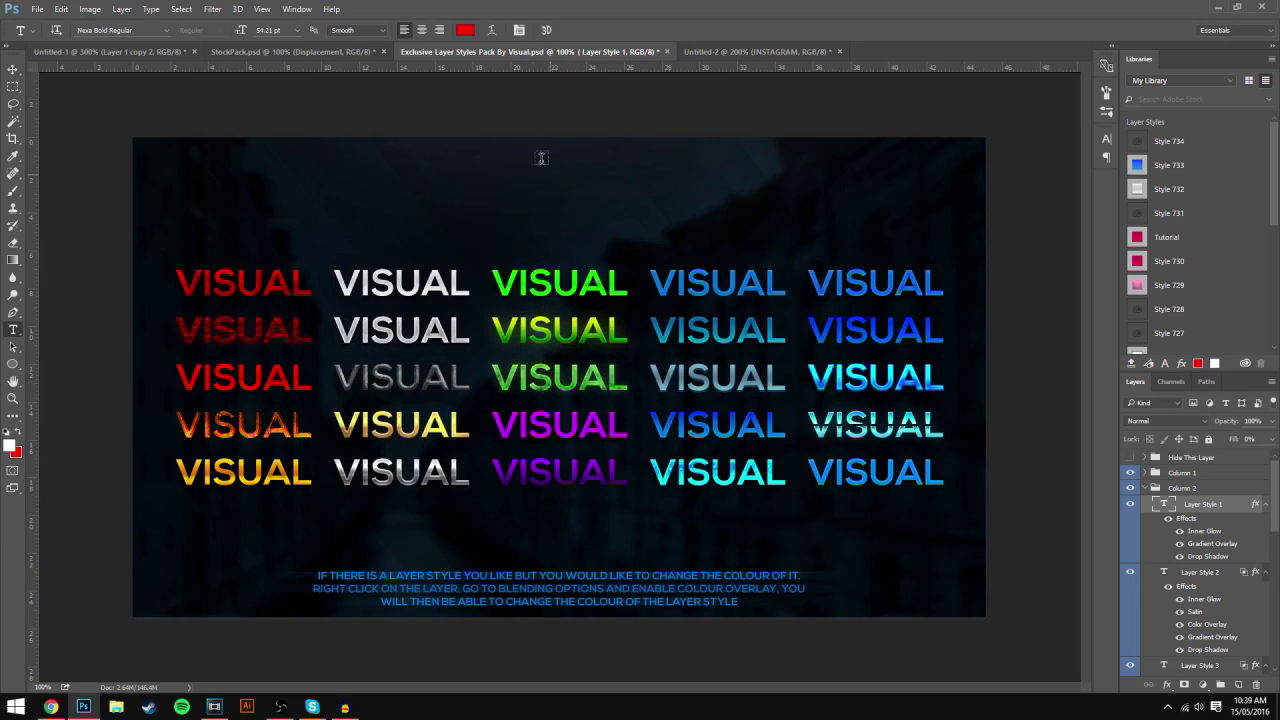
click(744, 50)
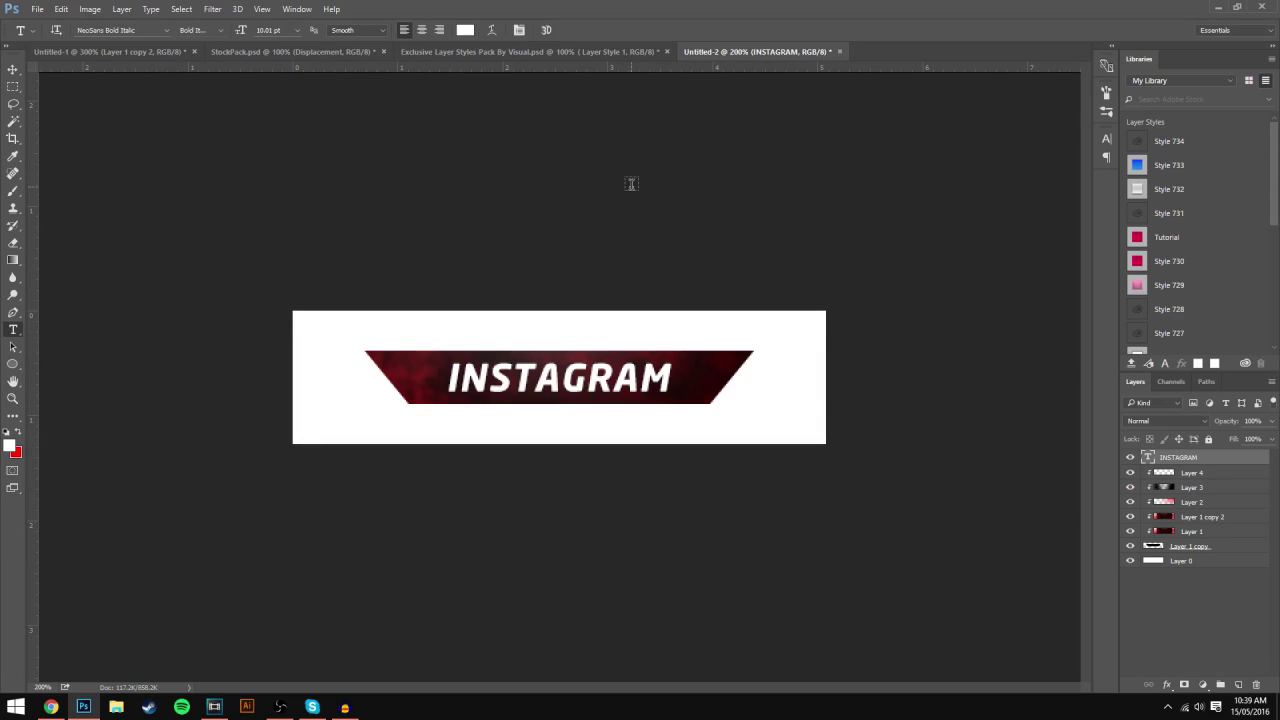
Step: Apply the saved silver style preset to the INSTAGRAM layer and move it below the red layers
double_click(1224, 458)
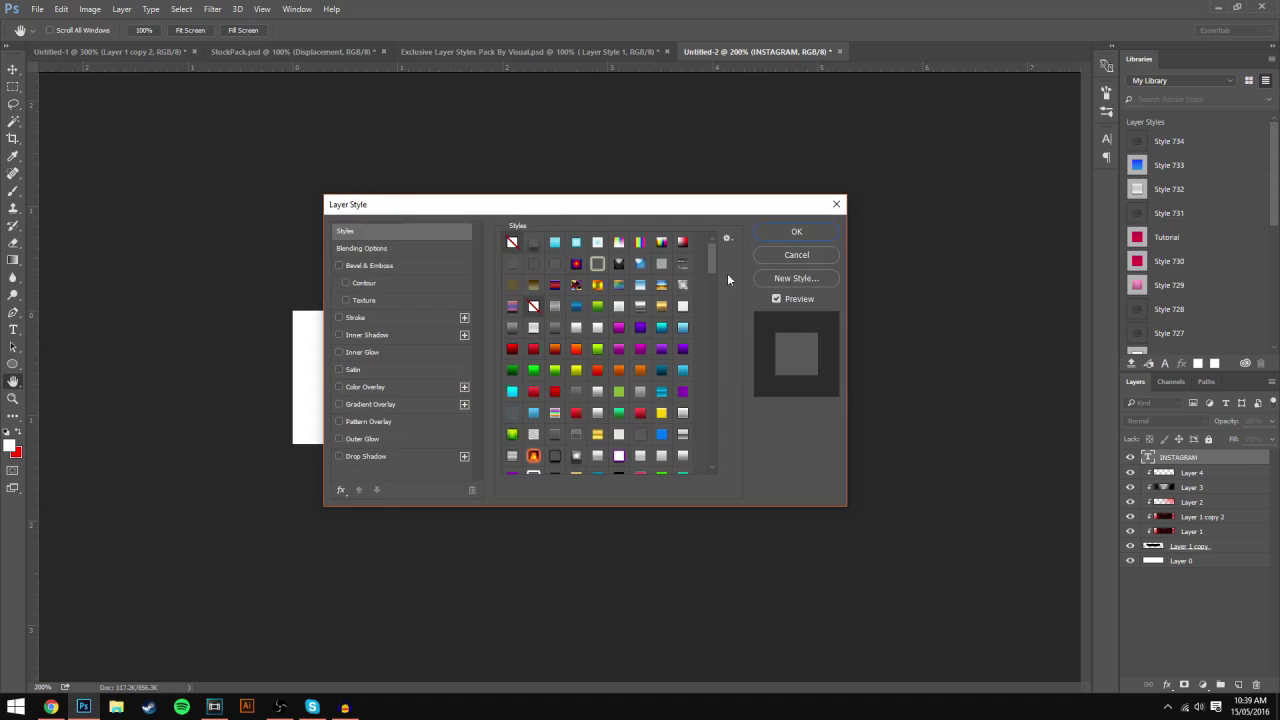
drag(712, 249, 710, 463)
click(643, 464)
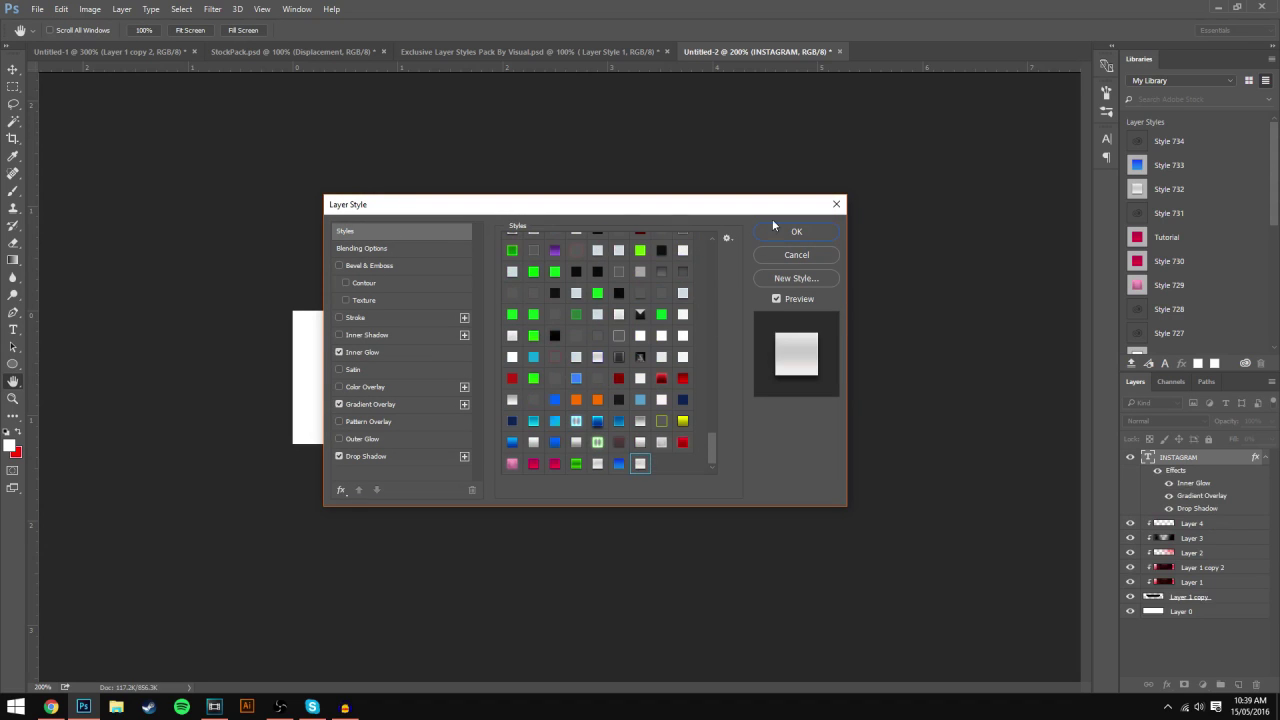
click(785, 231)
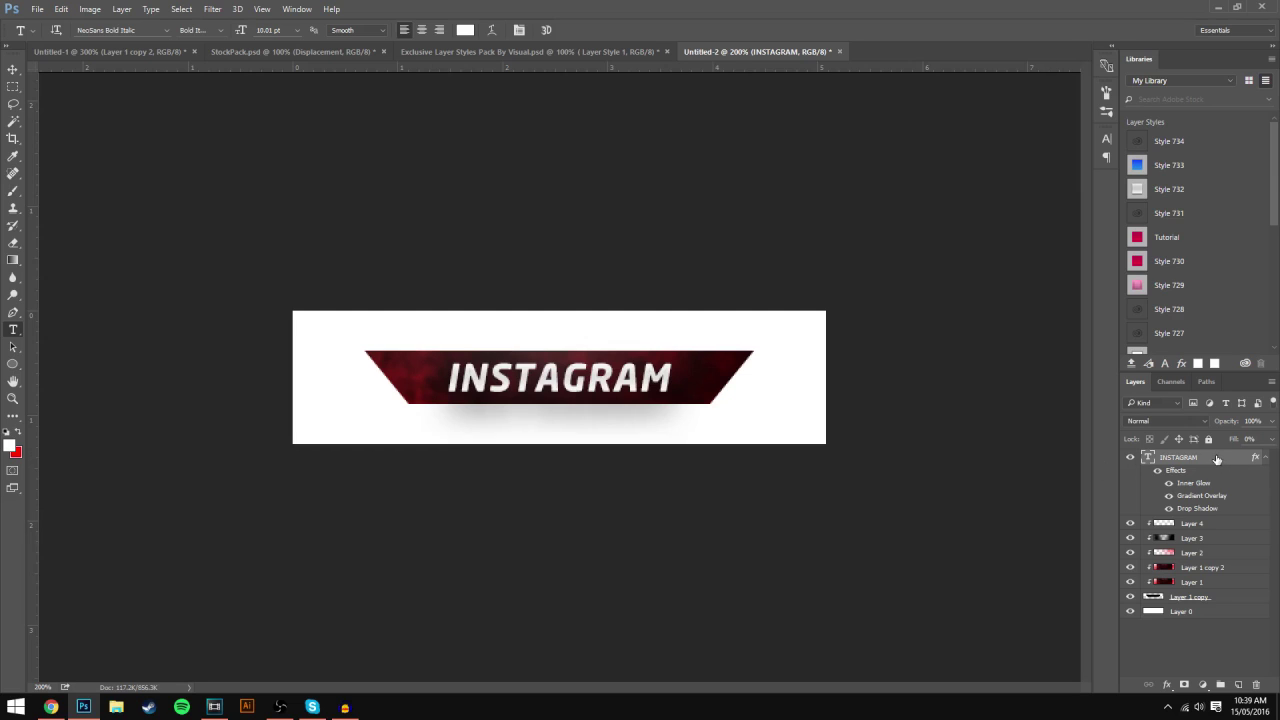
drag(1217, 461, 1213, 597)
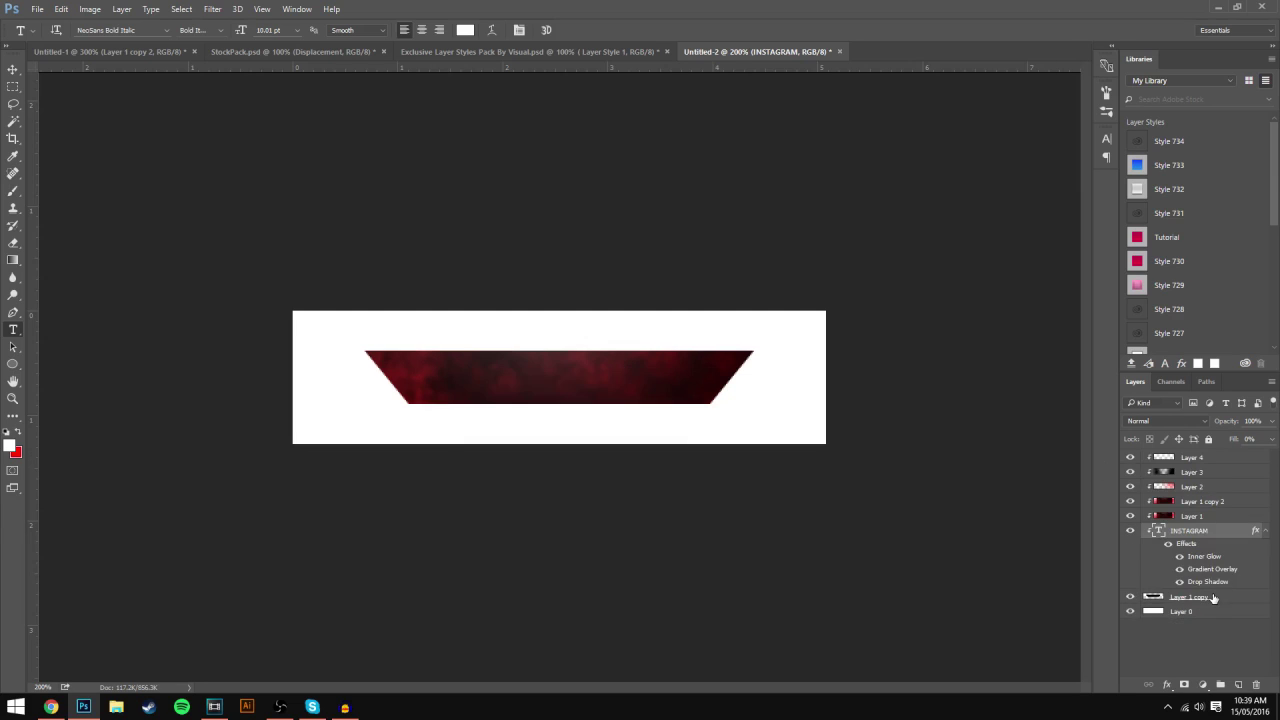
Step: Move the INSTAGRAM layer back above Layer 4 and compare it with the TWITTER banner
drag(1218, 539, 1194, 452)
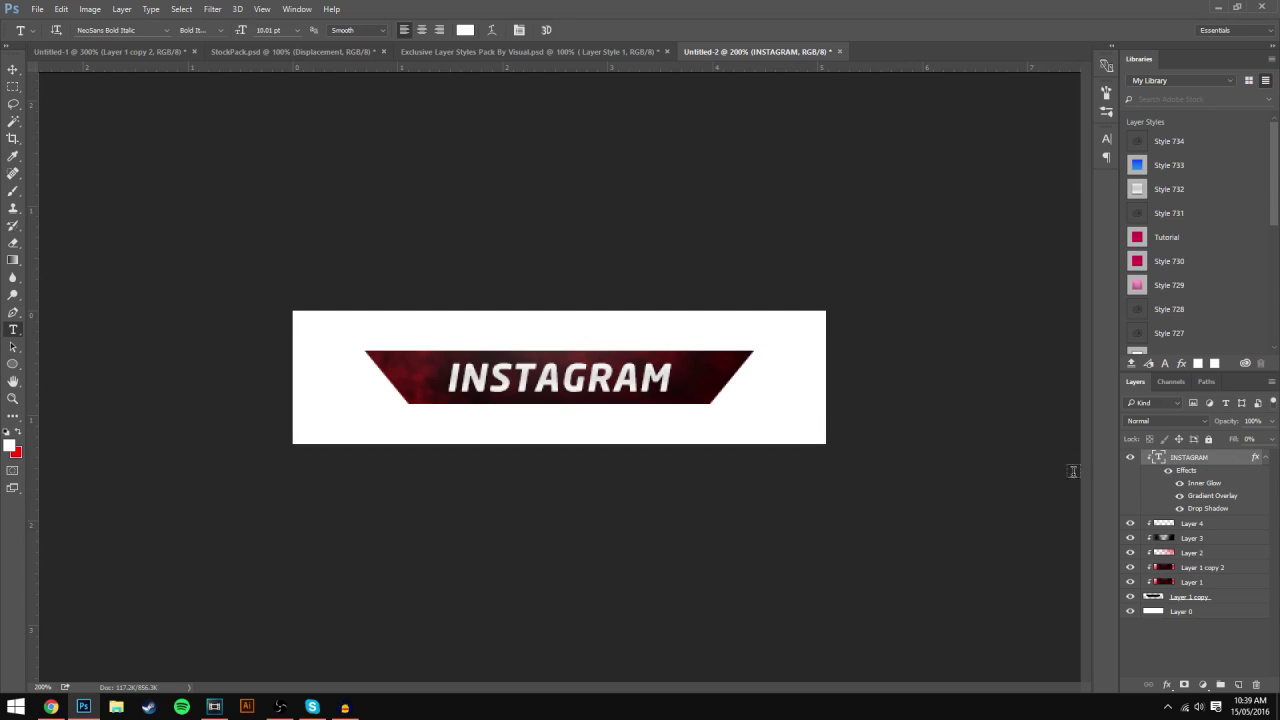
click(1130, 457)
click(1130, 457)
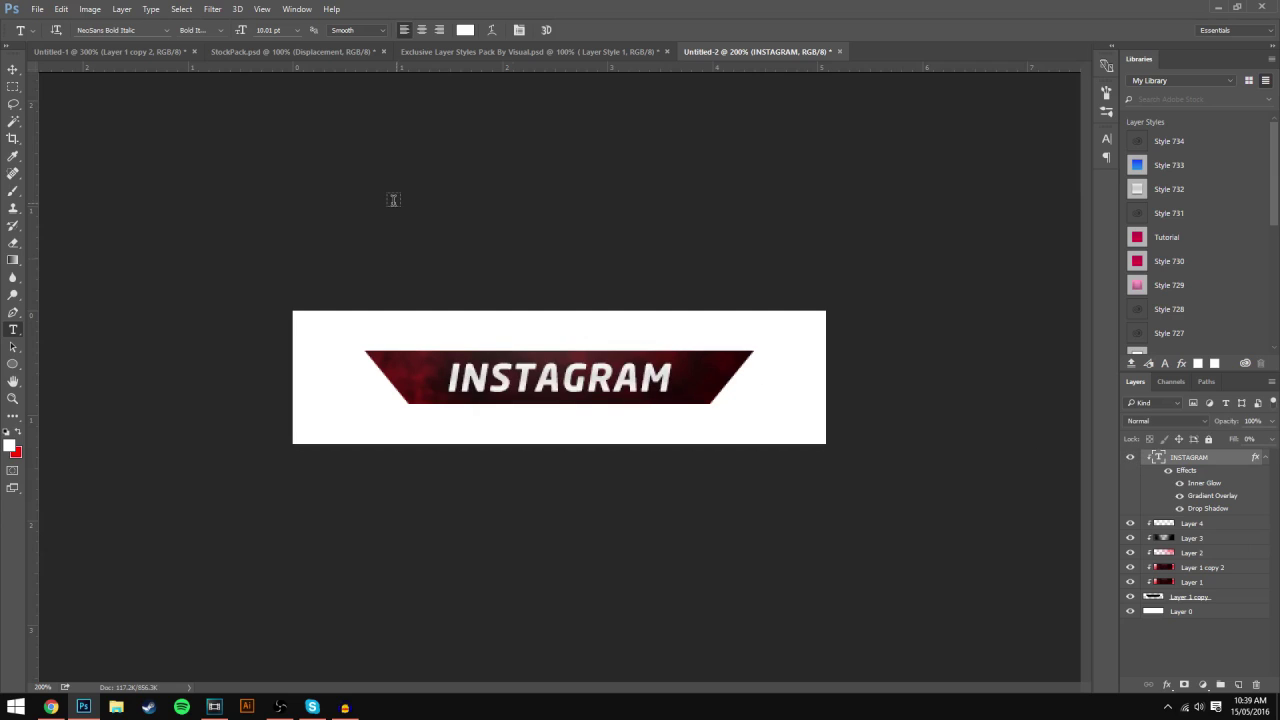
click(170, 51)
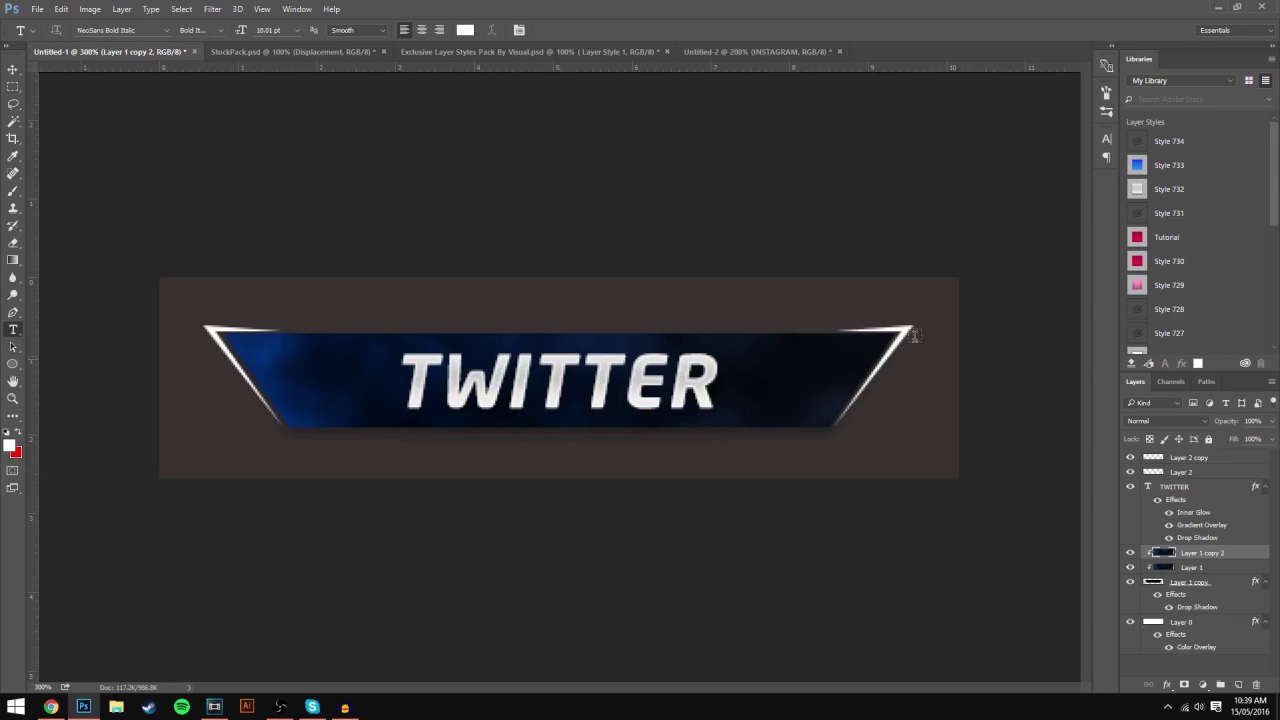
click(727, 52)
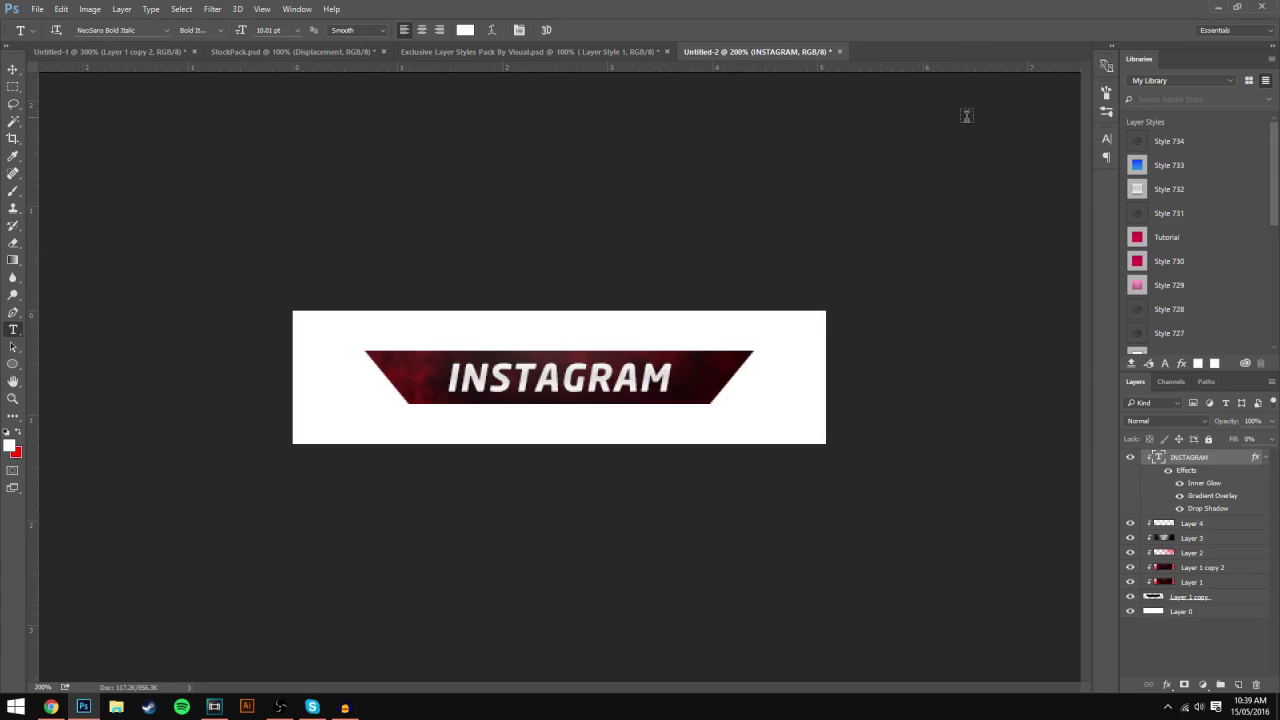
Step: Add a new empty Layer 5 above the text and zoom to 400% on the banner's right corner
click(1238, 685)
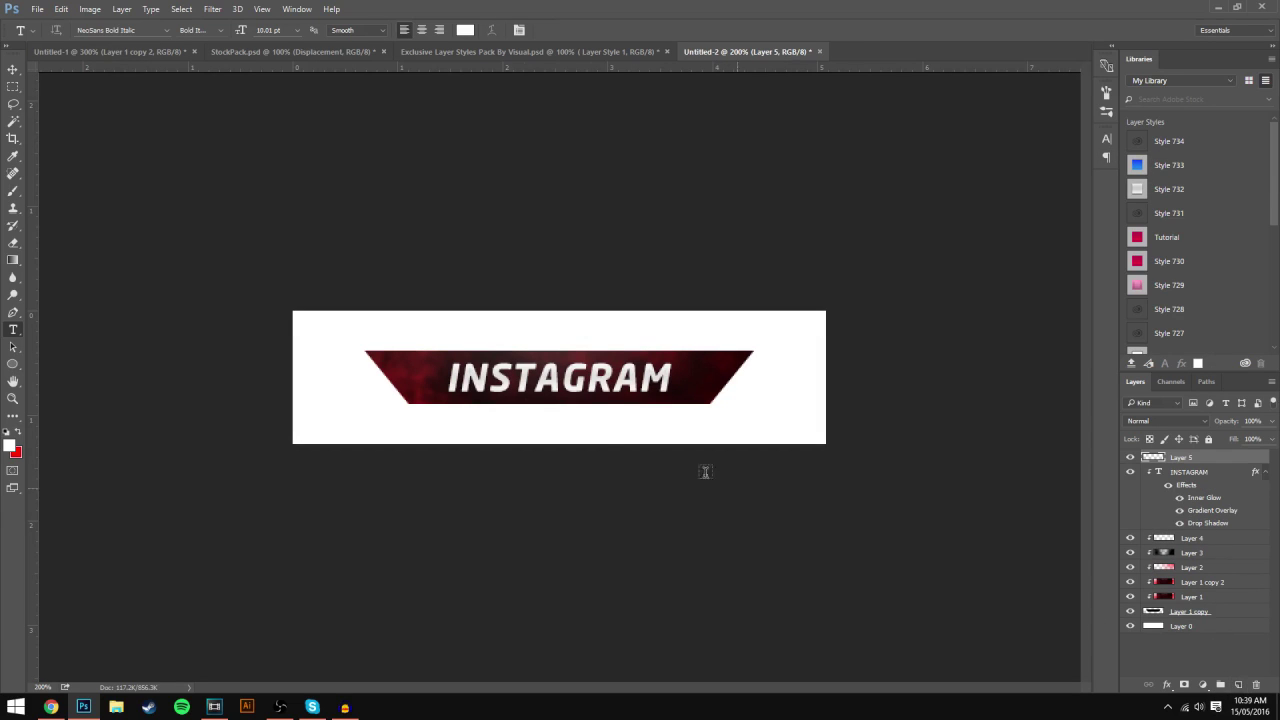
click(13, 313)
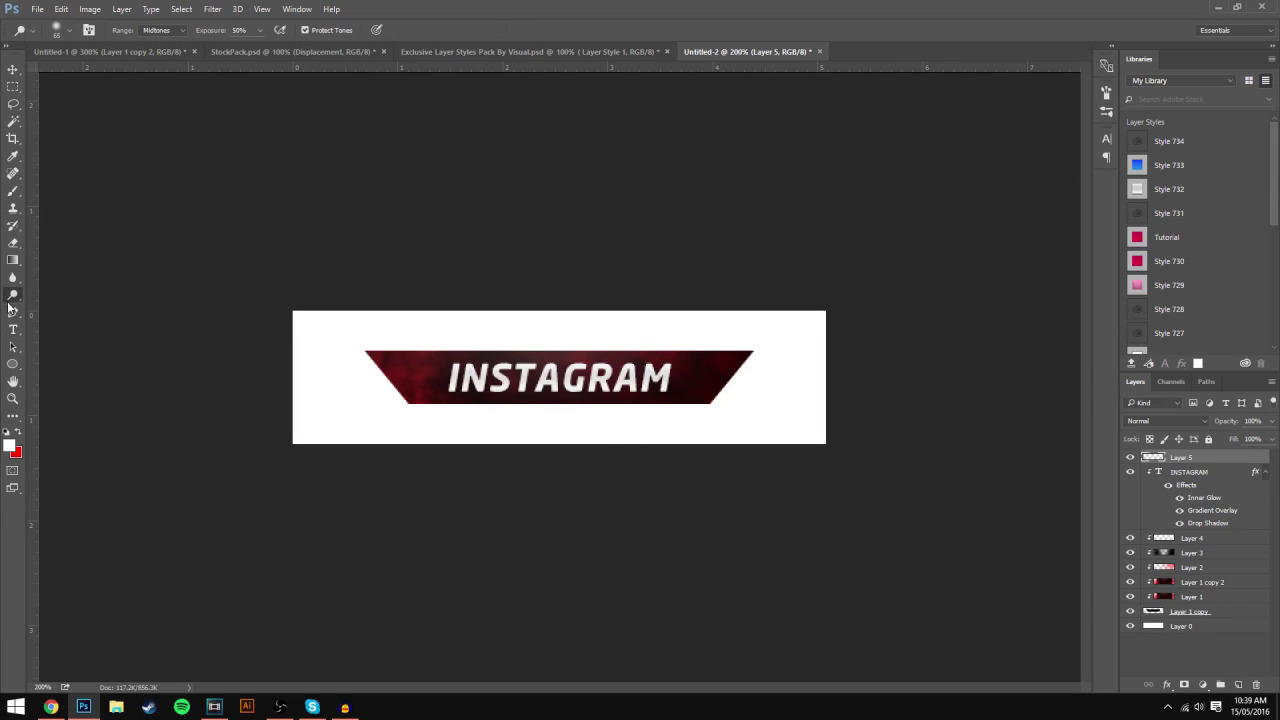
key(ctrl+plus)
key(ctrl+plus)
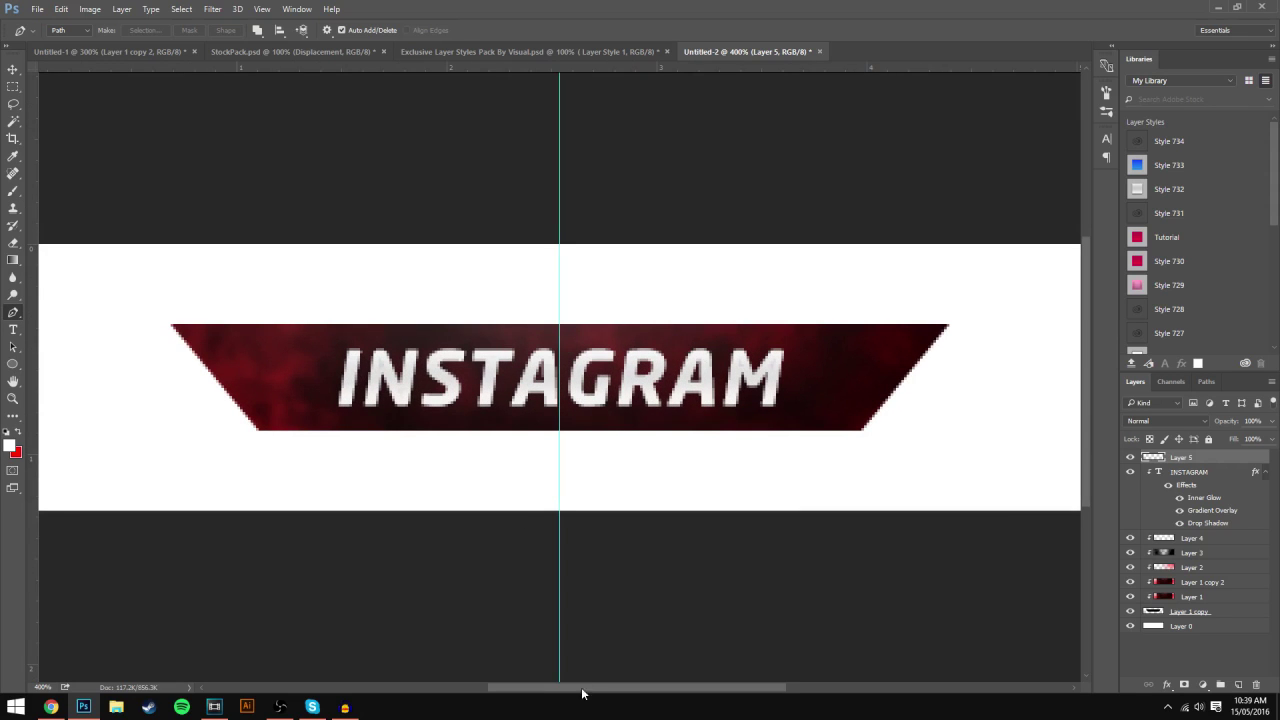
drag(581, 687, 659, 687)
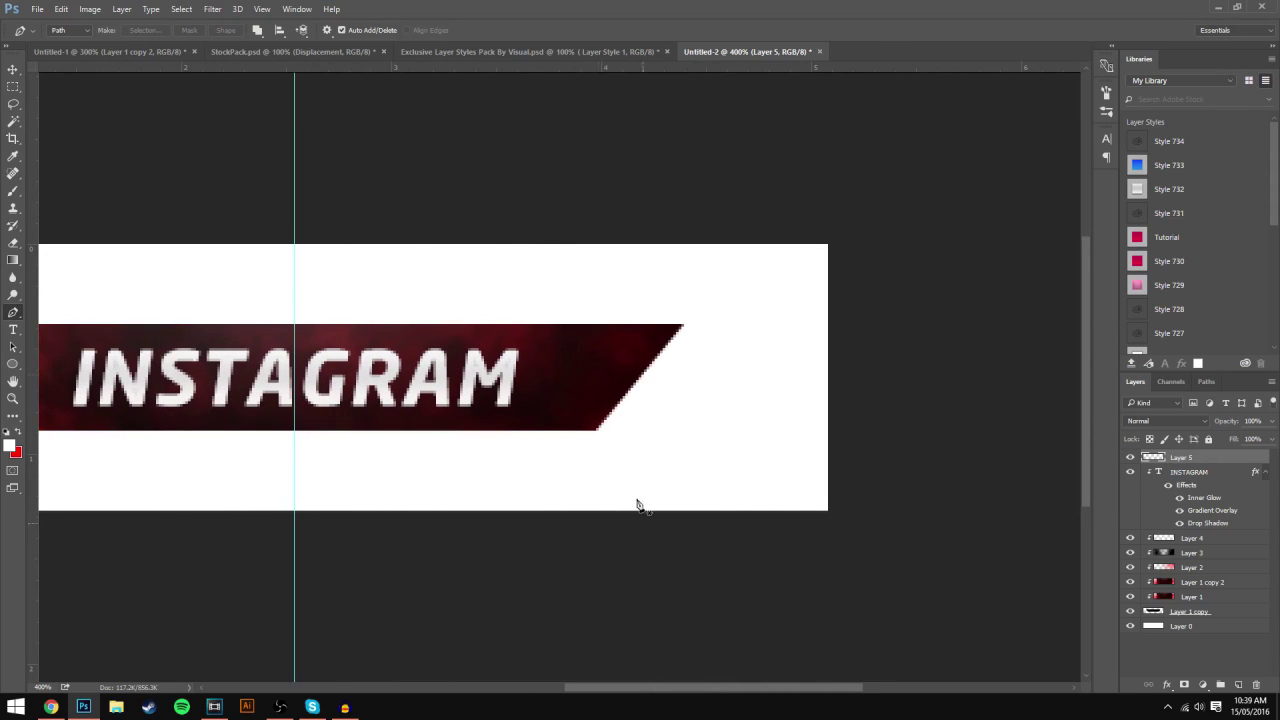
Step: Draw a closed Pen path hugging the banner's top-right corner and slanted edge
click(540, 326)
click(689, 322)
click(603, 431)
key(ctrl+z)
click(602, 431)
click(708, 314)
click(550, 324)
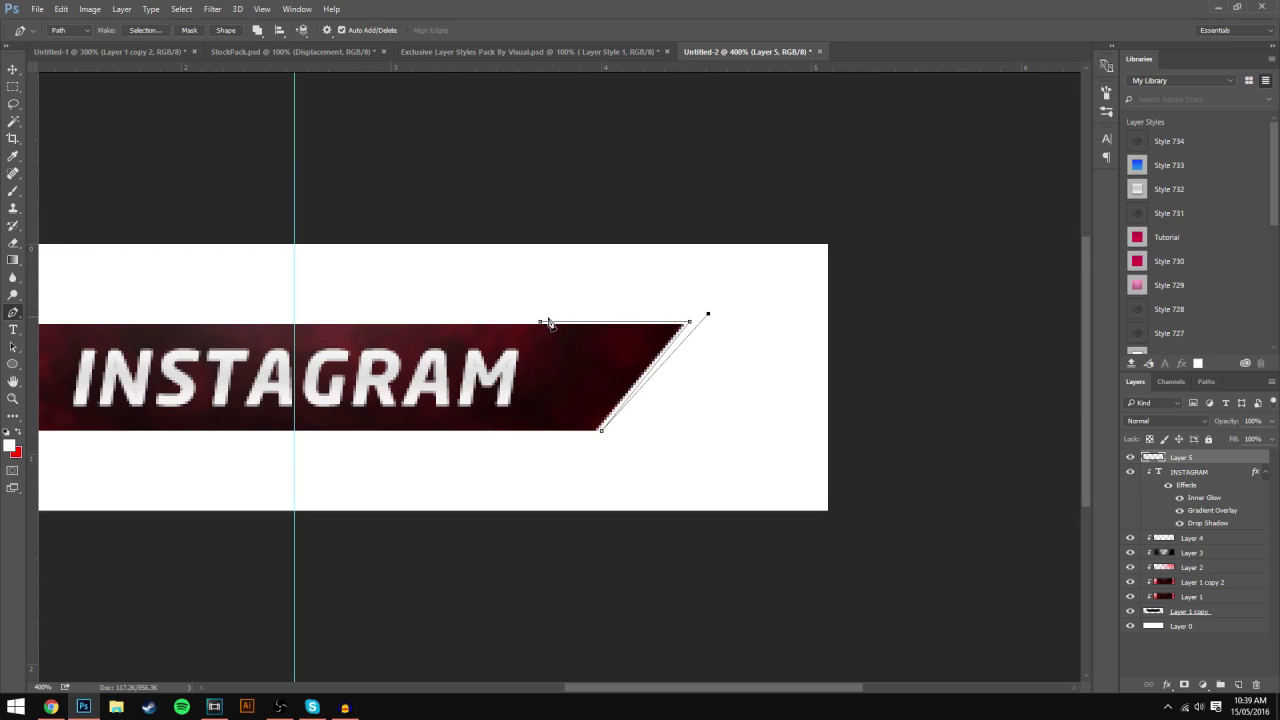
Step: Stroke the corner path with a thin black line
right_click(690, 322)
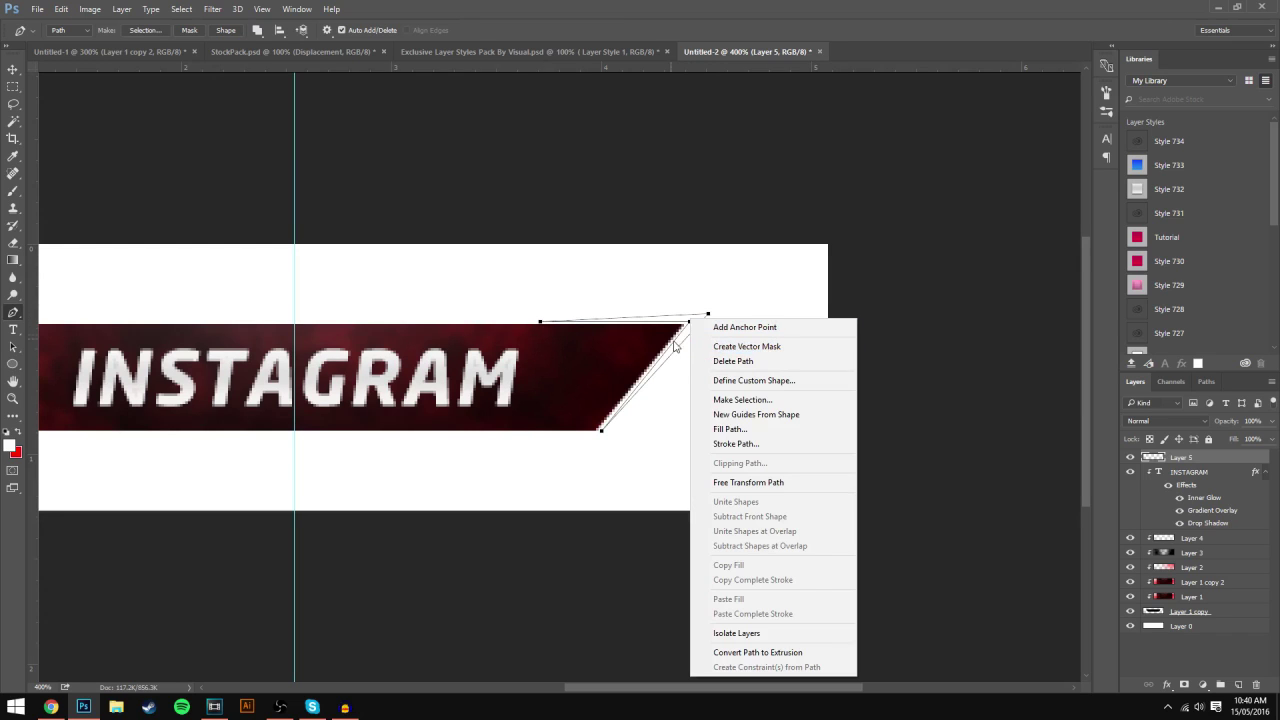
click(733, 444)
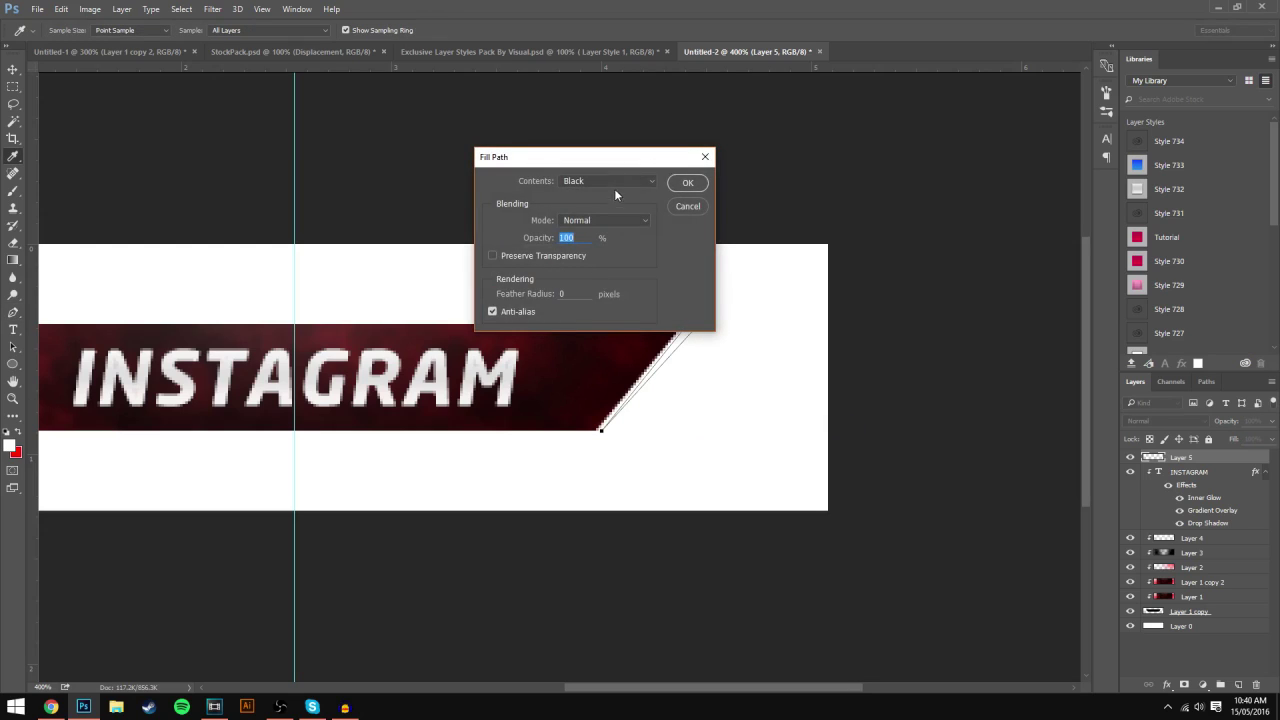
click(684, 183)
Step: Delete the work path, zoom back out, and return to the Layers panel
click(1207, 381)
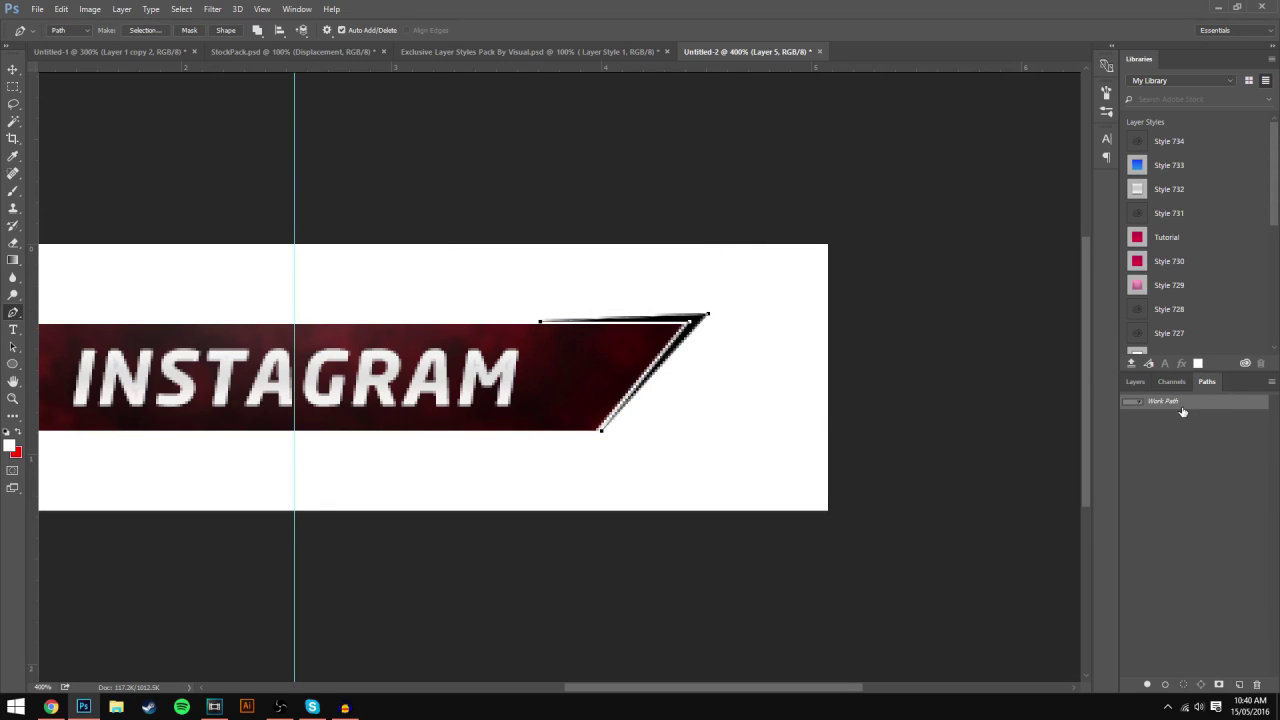
key(Delete)
key(ctrl+minus)
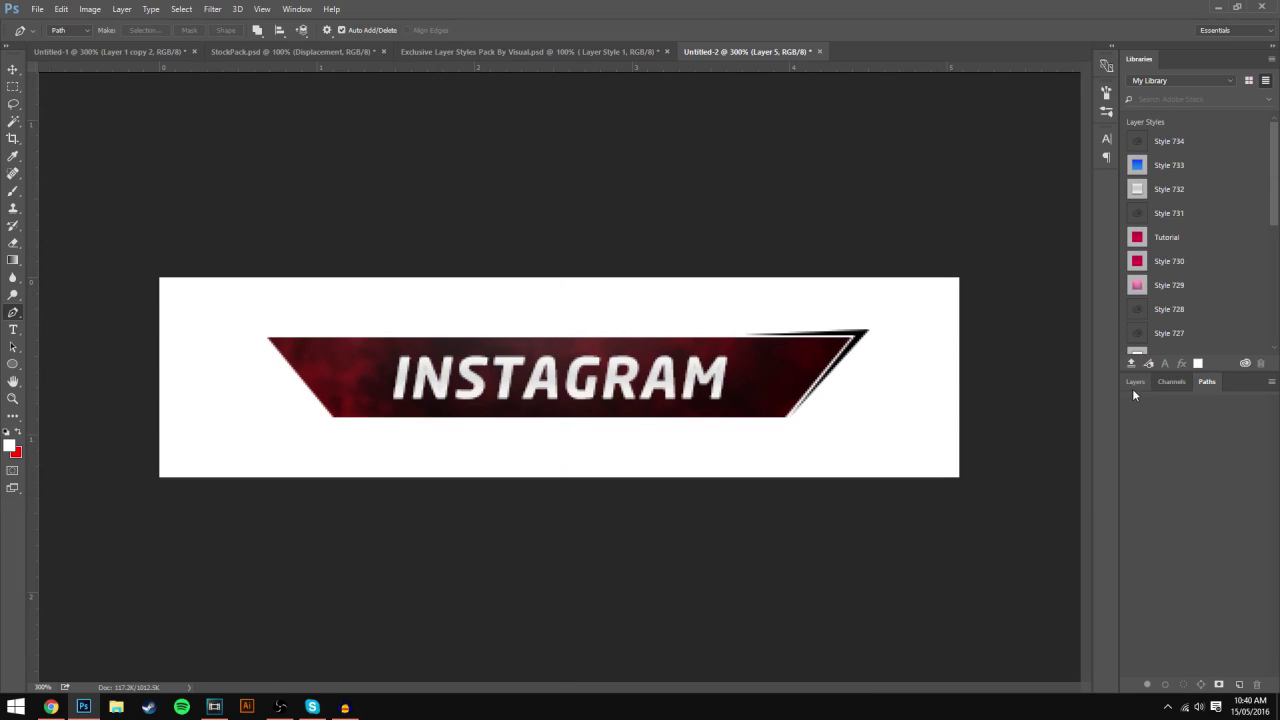
click(1134, 382)
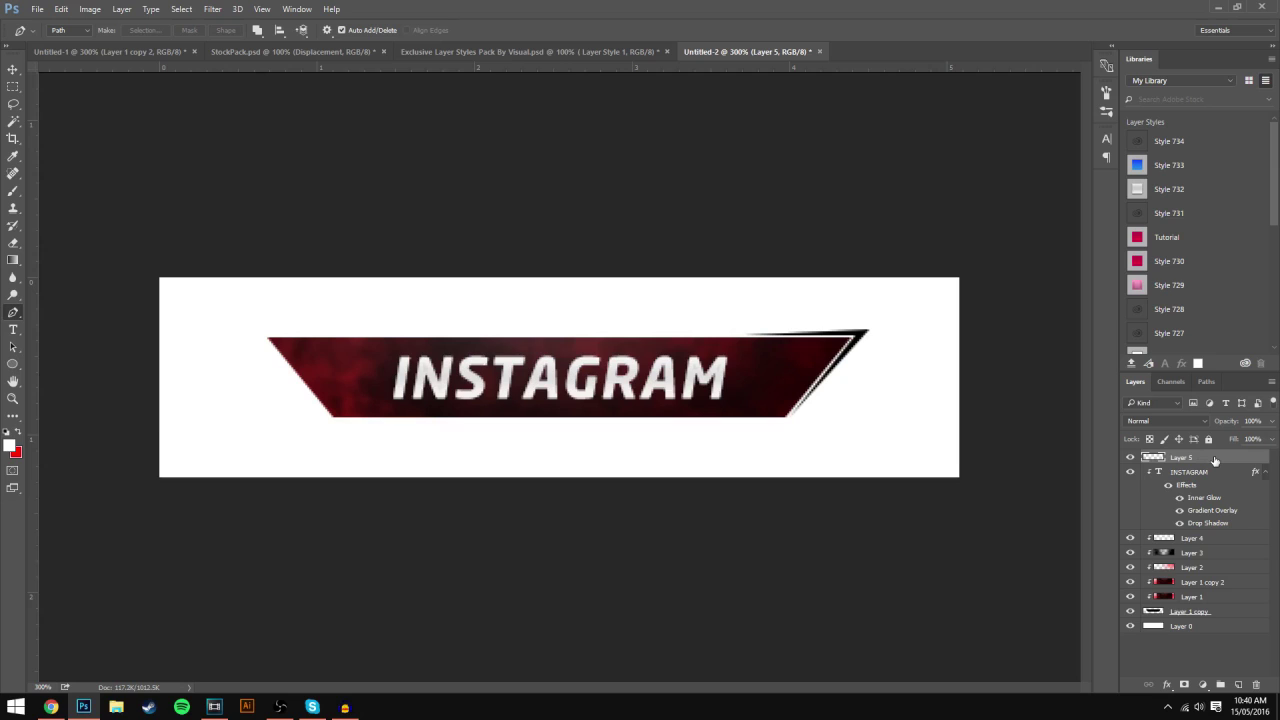
Step: Duplicate Layer 5, flip the copy horizontally, and place it on the banner's left corner
key(ctrl+j)
key(ctrl+t)
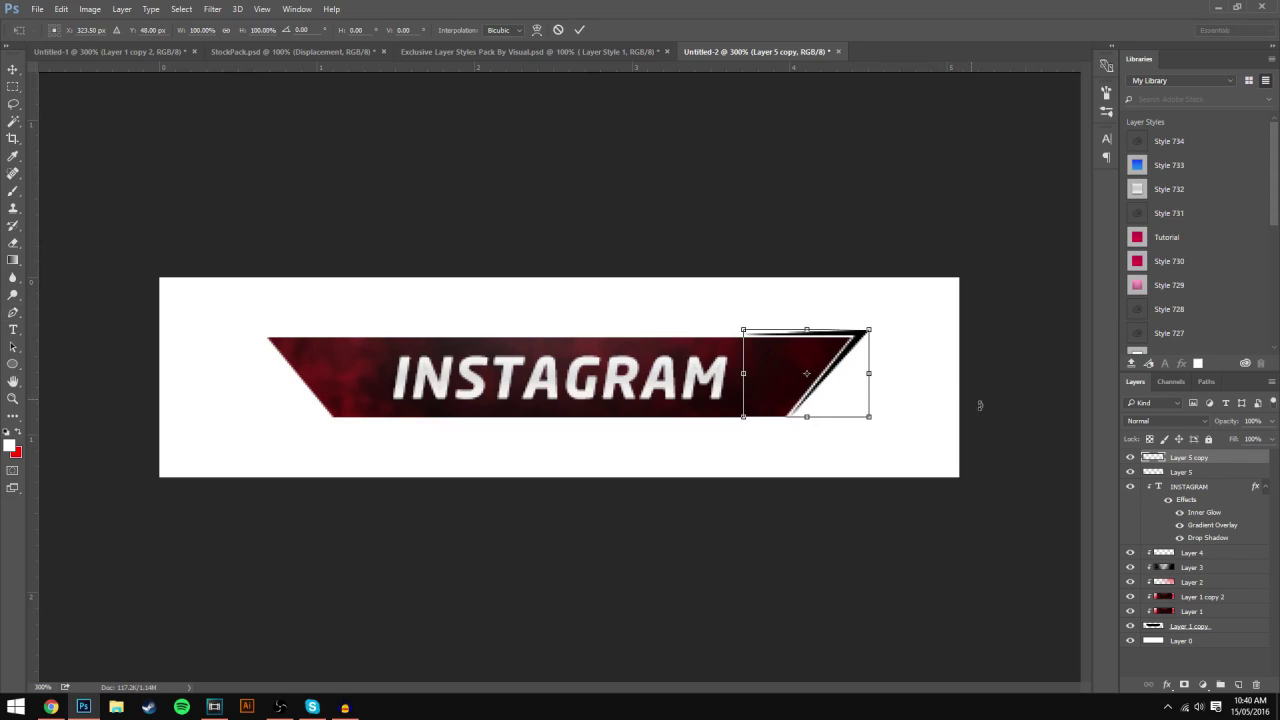
right_click(826, 392)
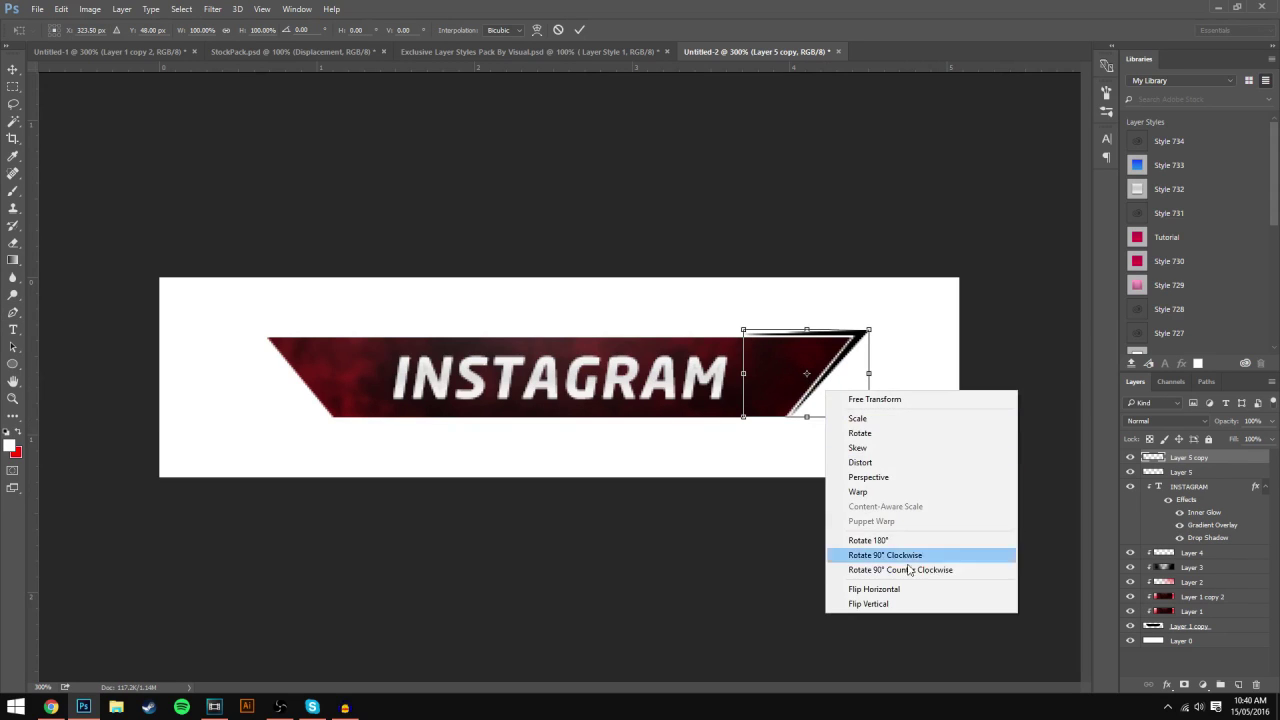
click(908, 590)
drag(830, 362, 340, 370)
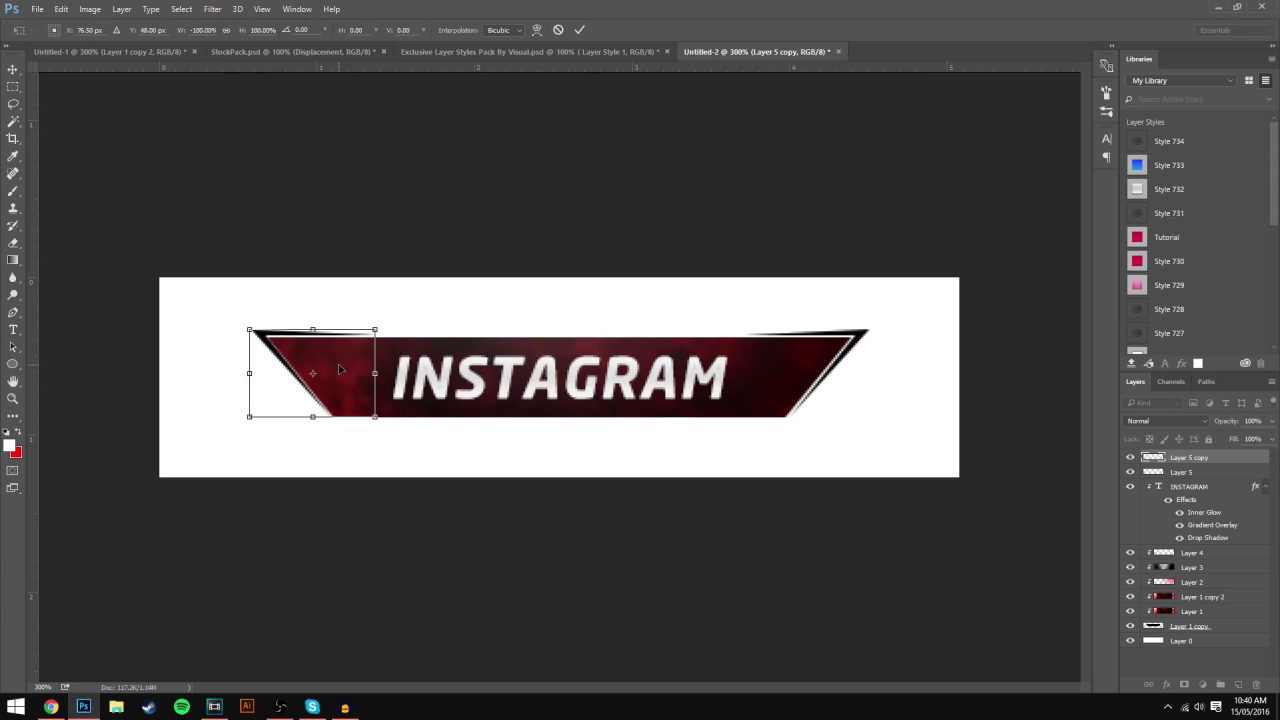
key(Left)
key(Left)
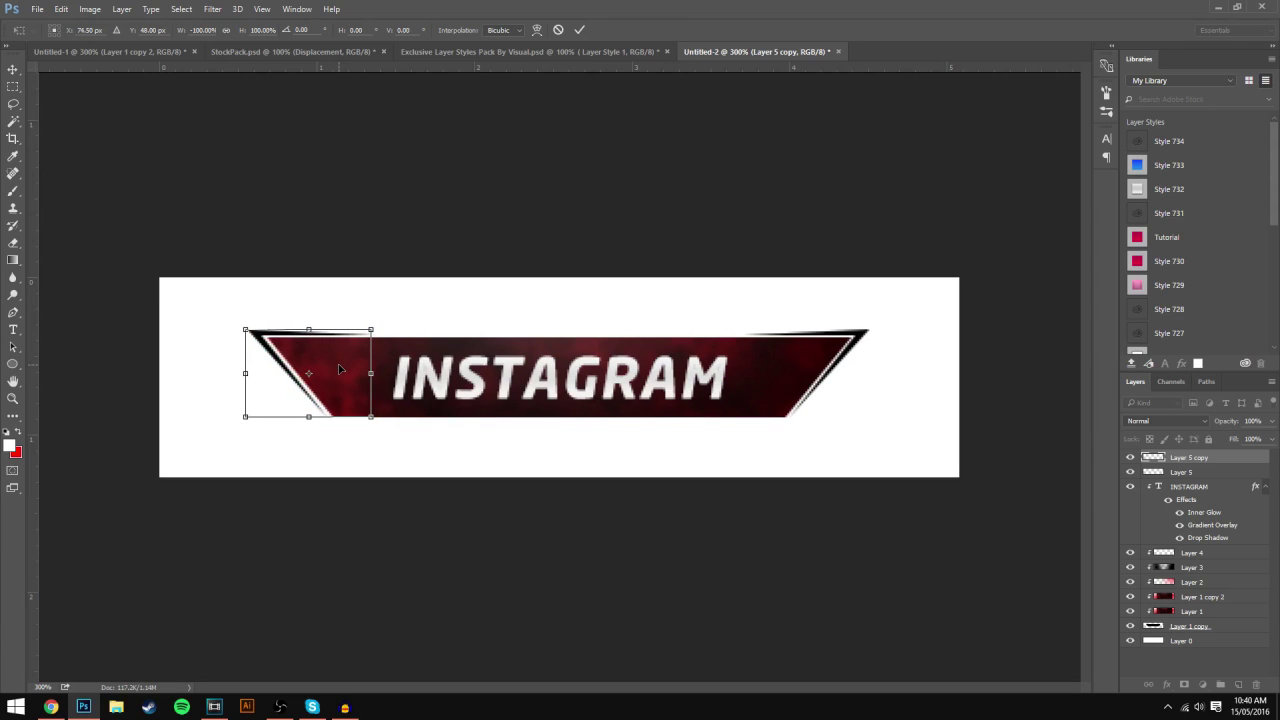
key(Right)
key(Return)
key(p)
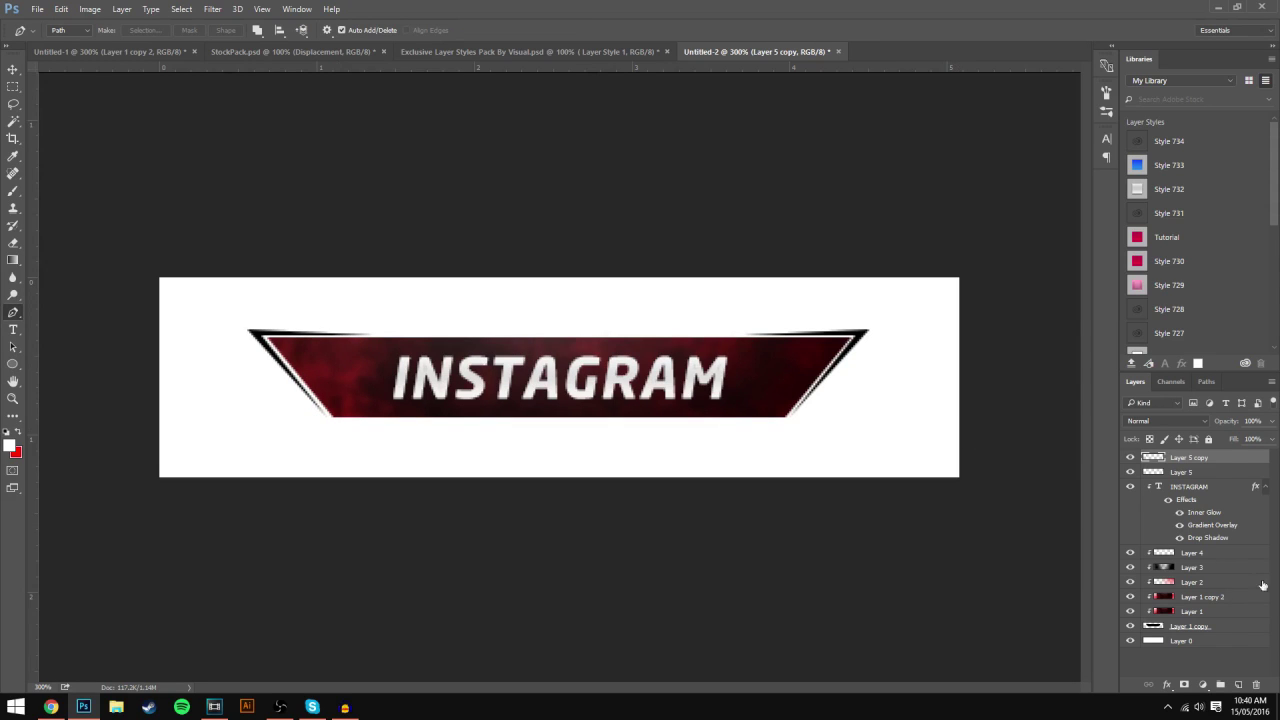
Step: Give Layer 5 copy a Color Overlay sampled from the banner's dark red, 280f0f
double_click(1231, 460)
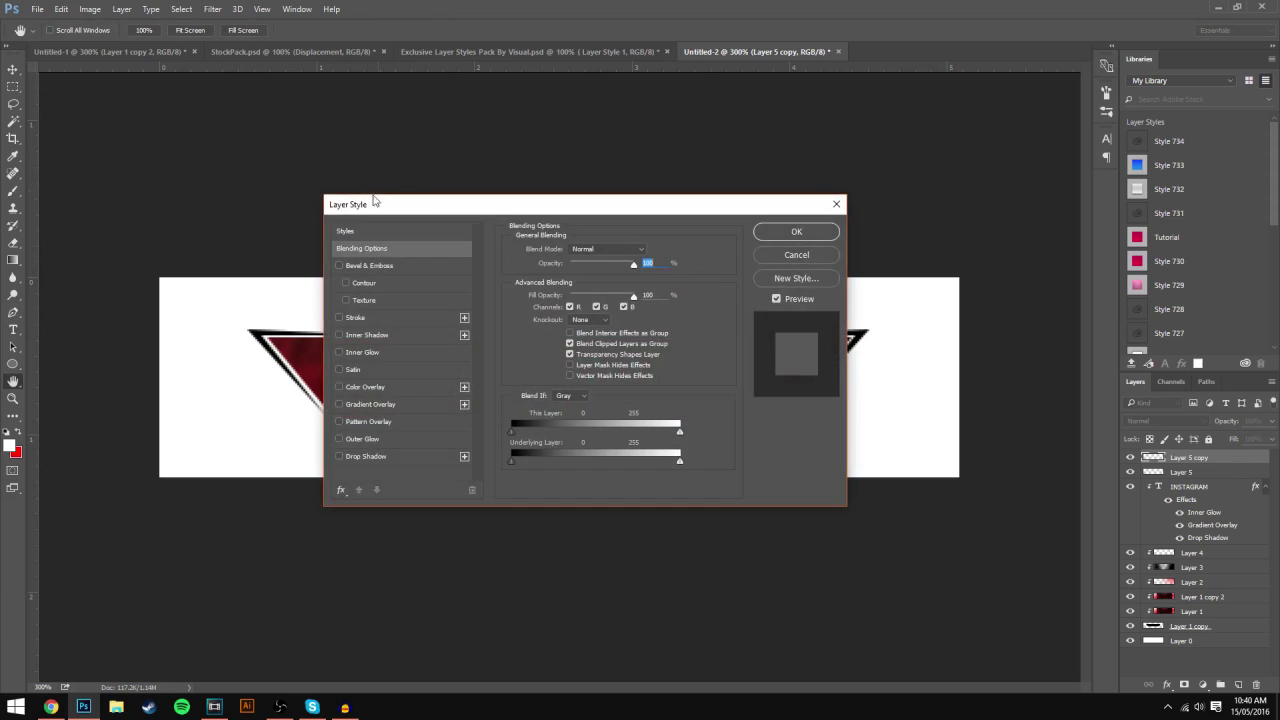
drag(377, 198, 926, 235)
click(914, 418)
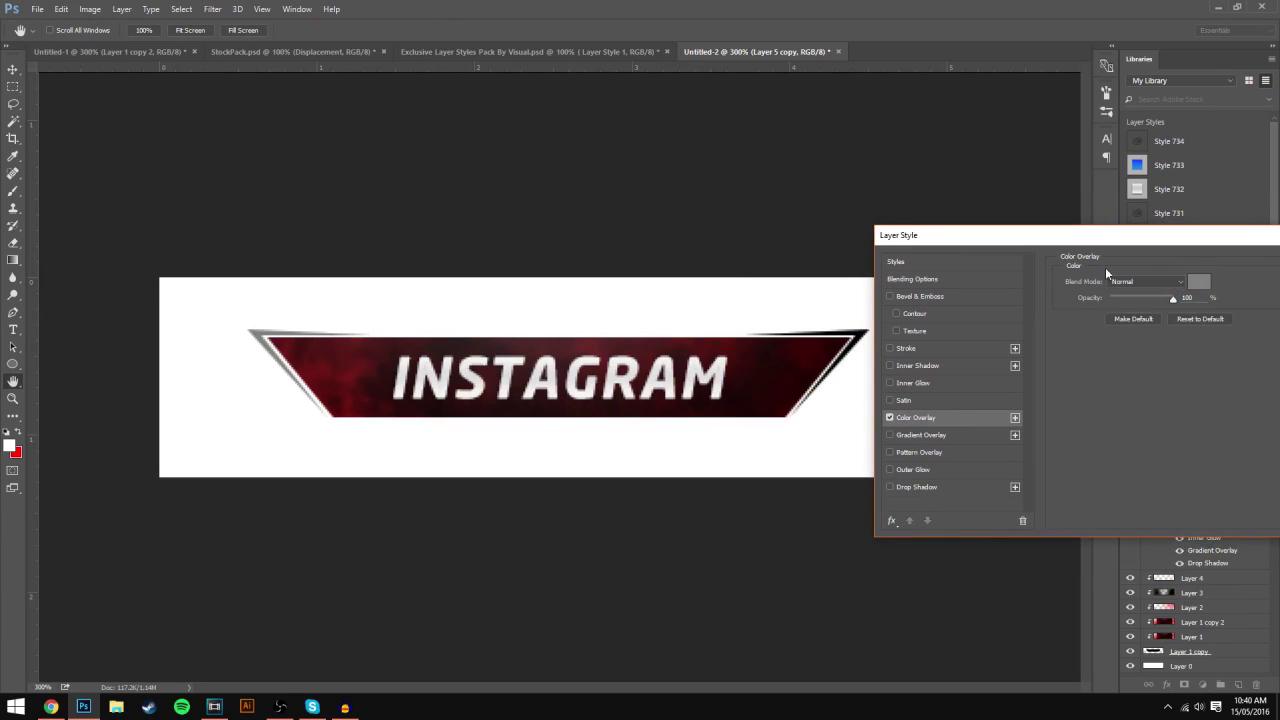
click(1196, 284)
click(391, 381)
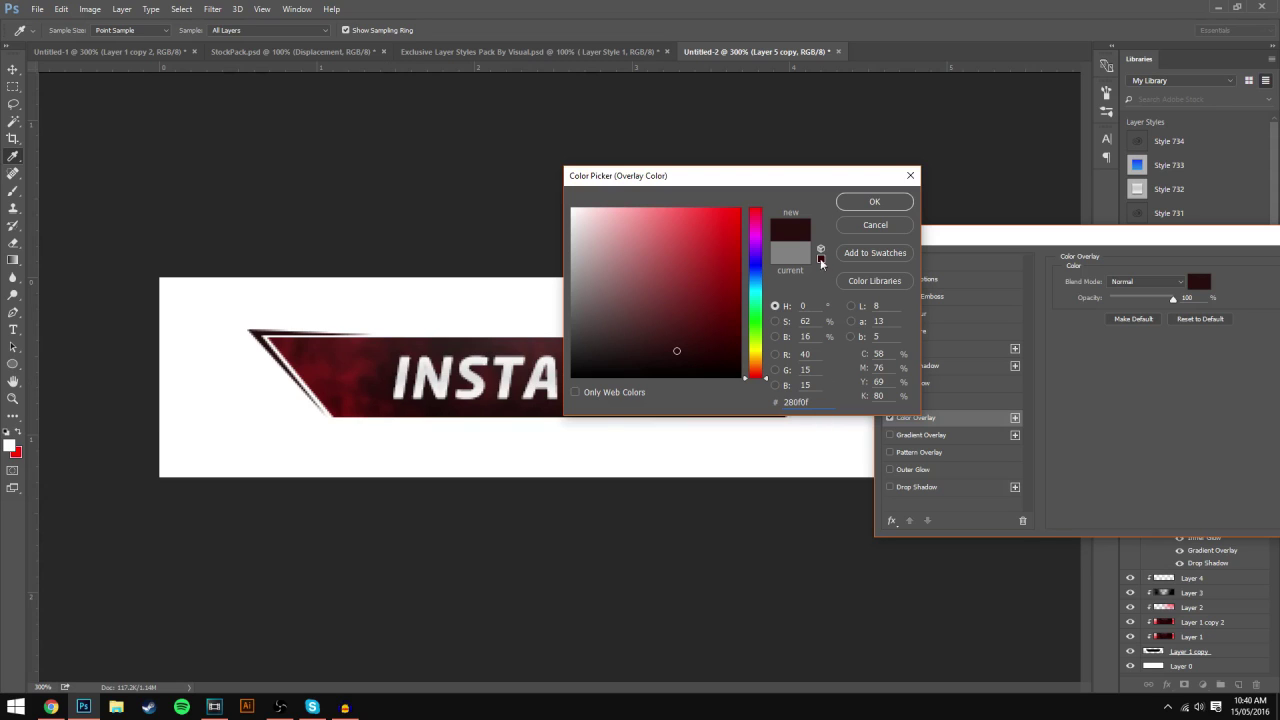
drag(805, 176, 764, 193)
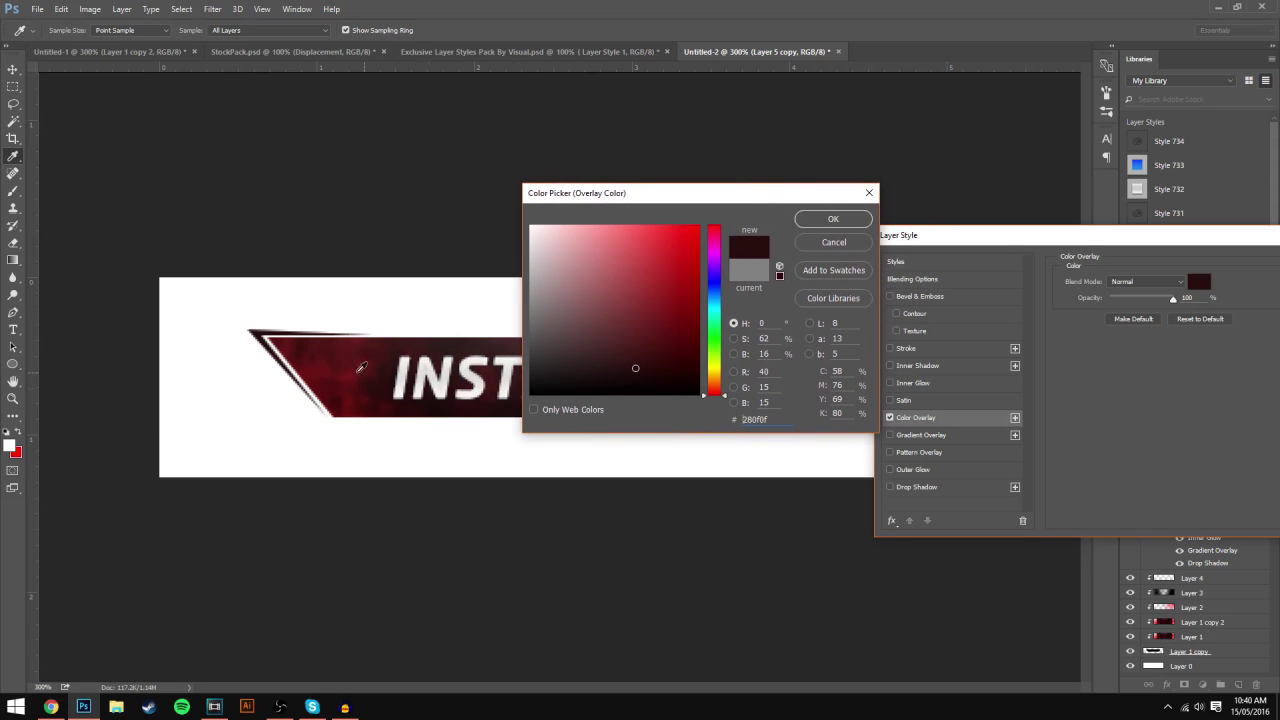
key(Tab)
click(838, 220)
drag(1096, 237, 833, 231)
click(1076, 259)
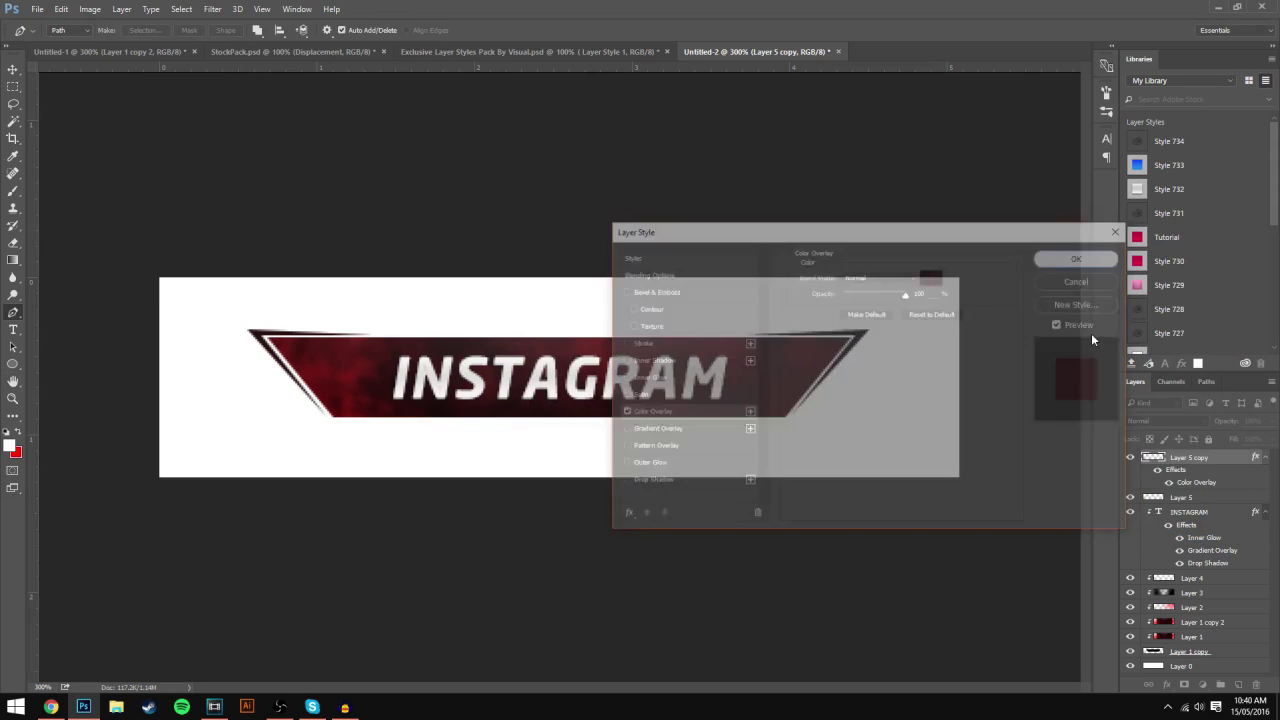
Step: Apply the same dark red 280f0f Color Overlay to Layer 5
click(1182, 497)
double_click(1220, 497)
click(649, 411)
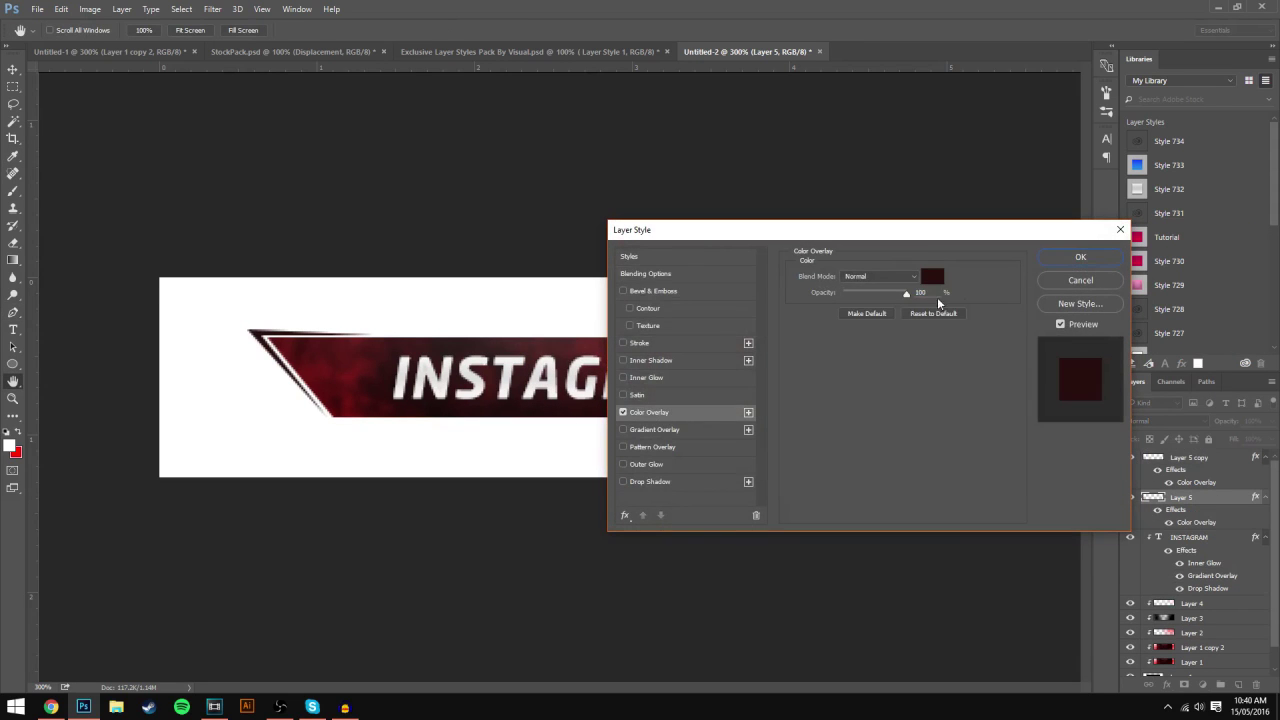
click(932, 276)
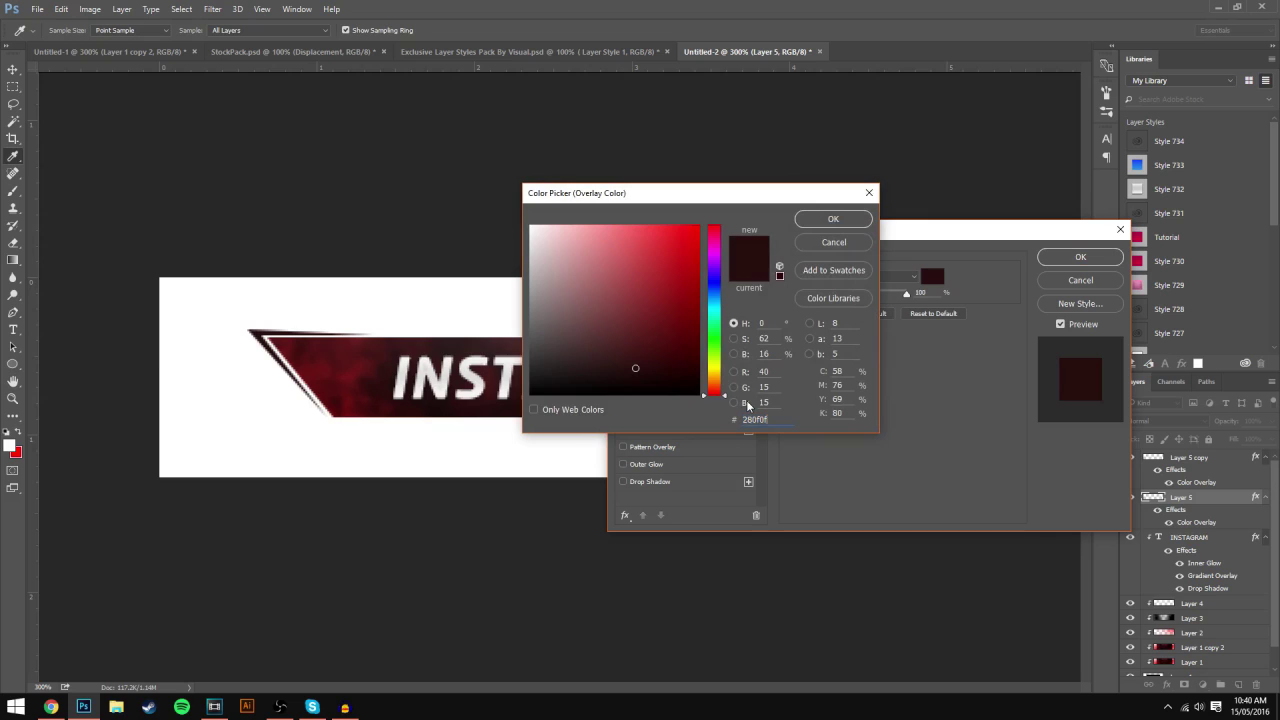
key(Return)
key(Return)
key(p)
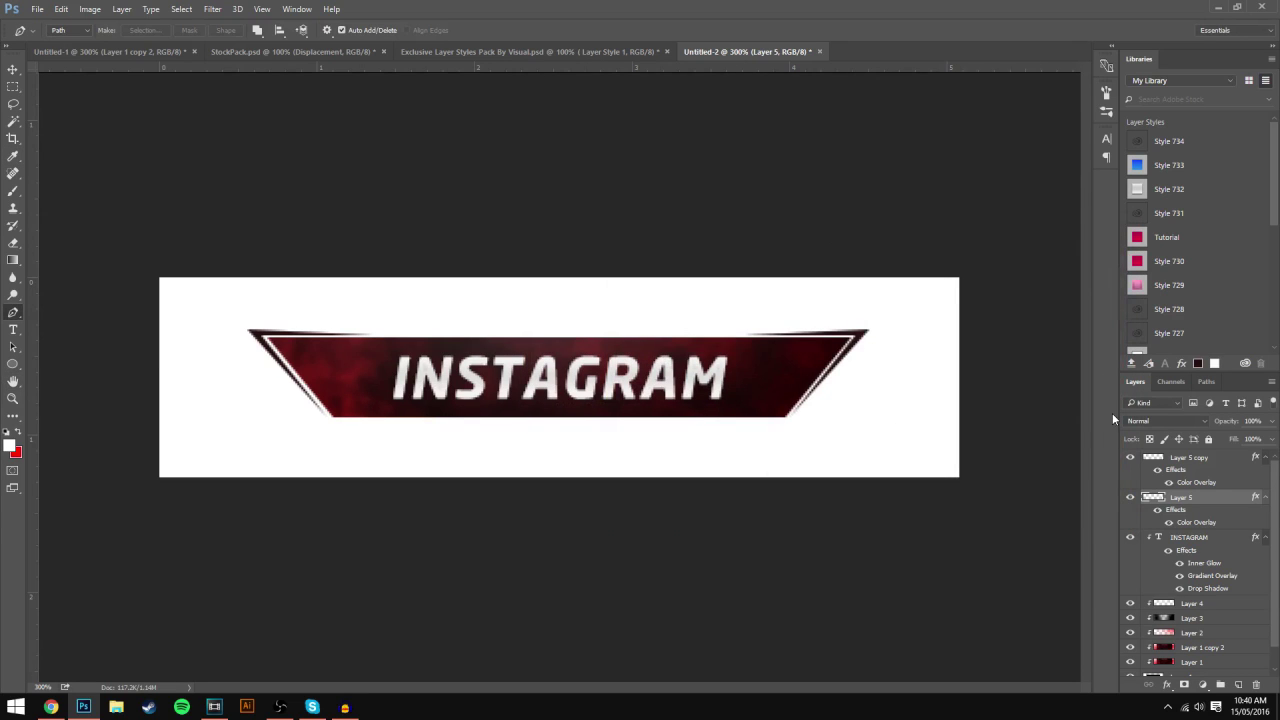
Step: Briefly hide and reshow Layer 5 and the banner shape to inspect them
scroll(1183, 501, down, 1)
scroll(1184, 505, up, 1)
scroll(1185, 510, down, 1)
scroll(1185, 510, up, 1)
scroll(1186, 515, down, 1)
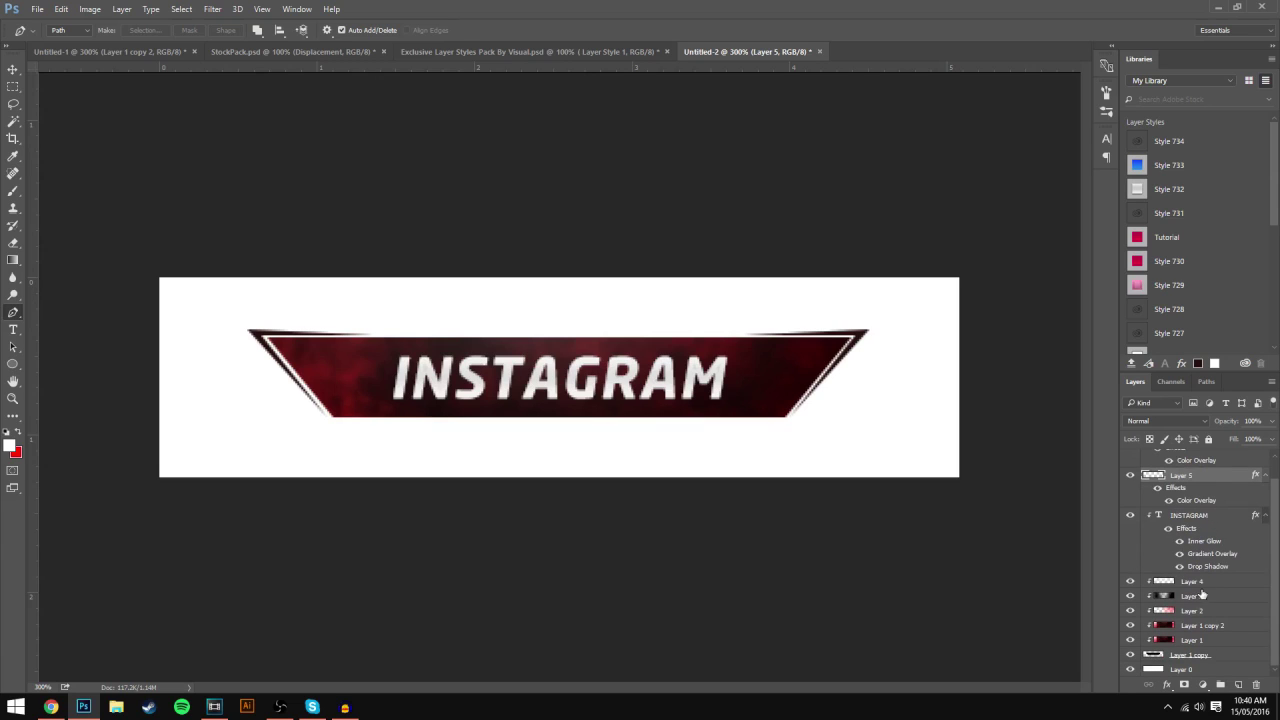
click(1130, 476)
click(1130, 476)
click(1130, 655)
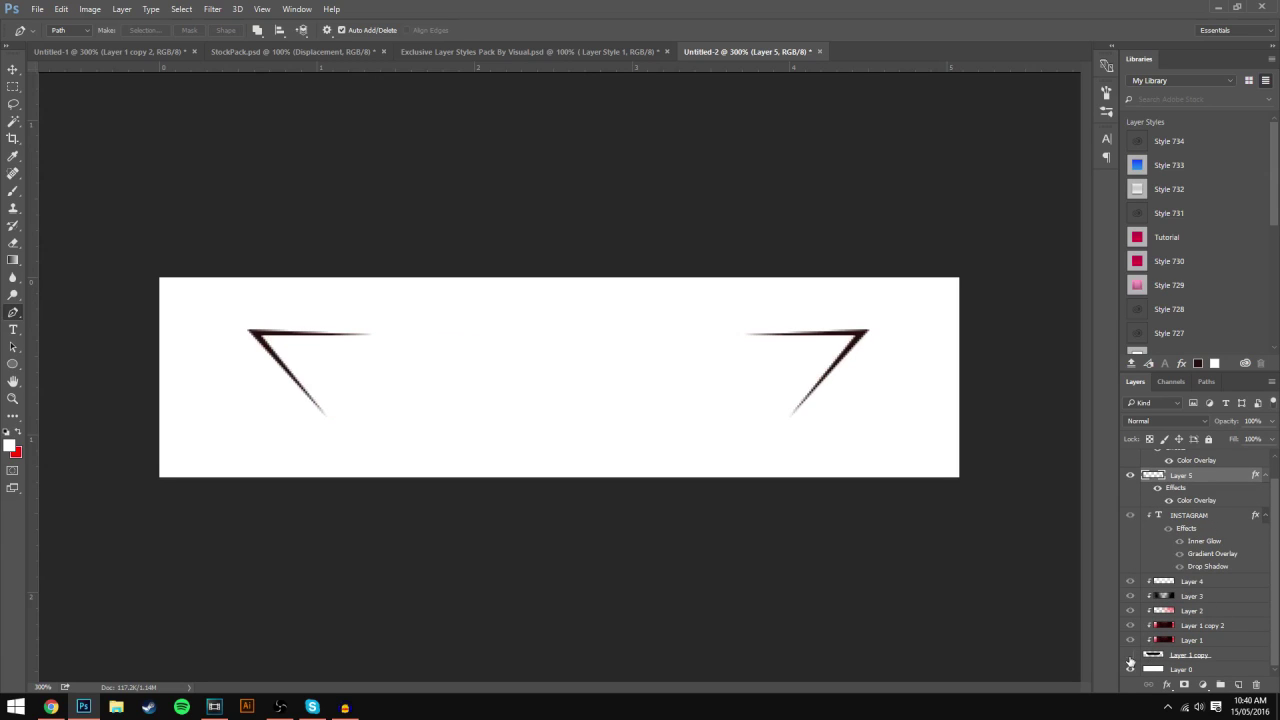
click(1130, 655)
Step: Add a faint Drop Shadow at about 15% opacity to Layer 1 copy
double_click(1228, 658)
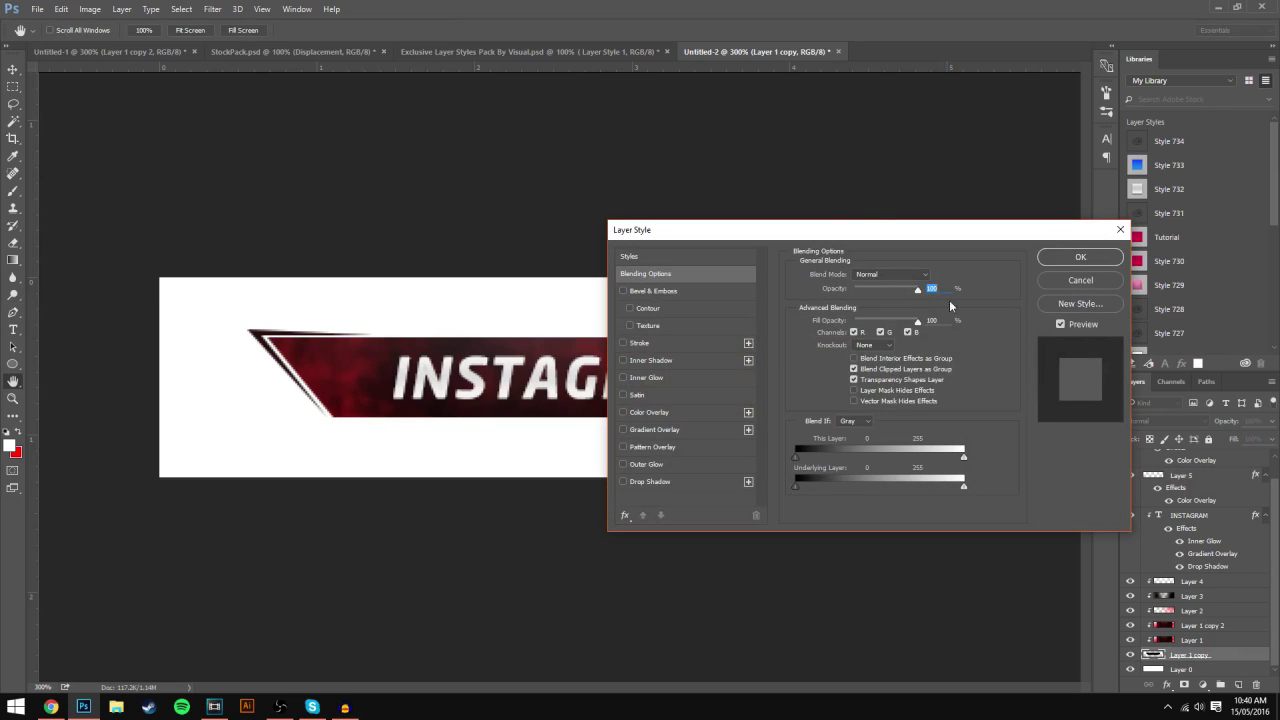
drag(845, 237, 868, 162)
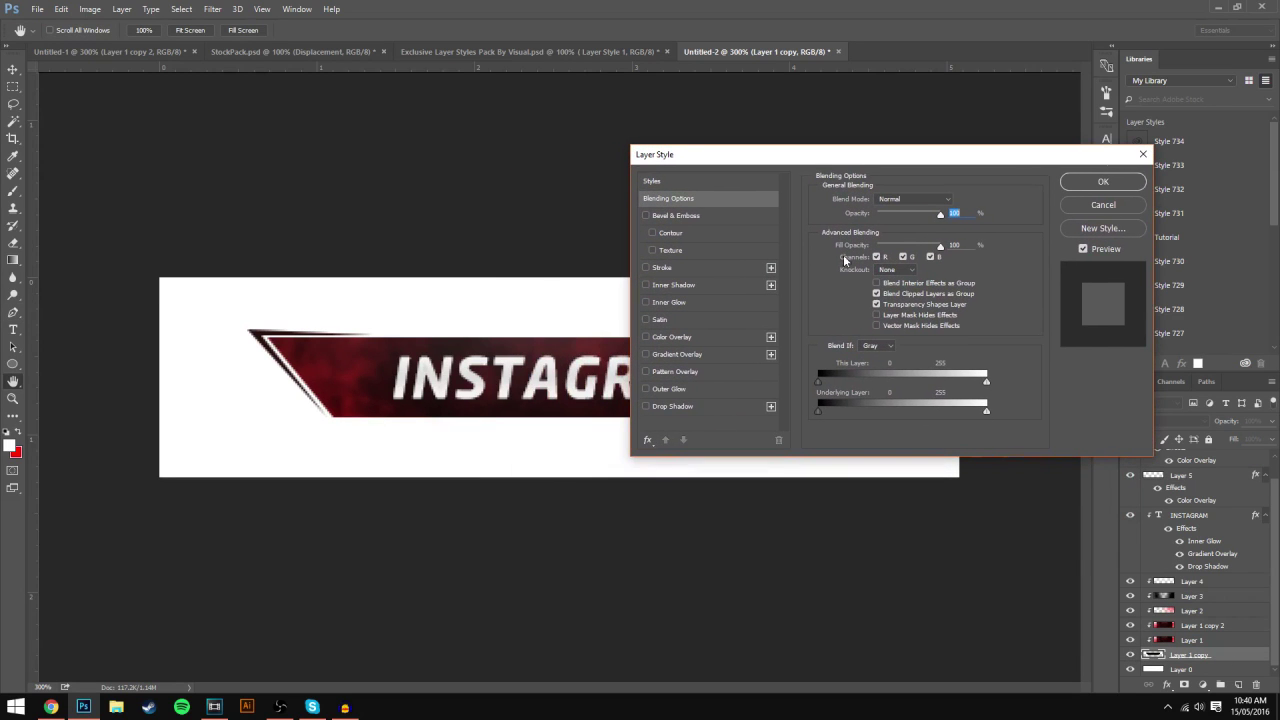
click(690, 405)
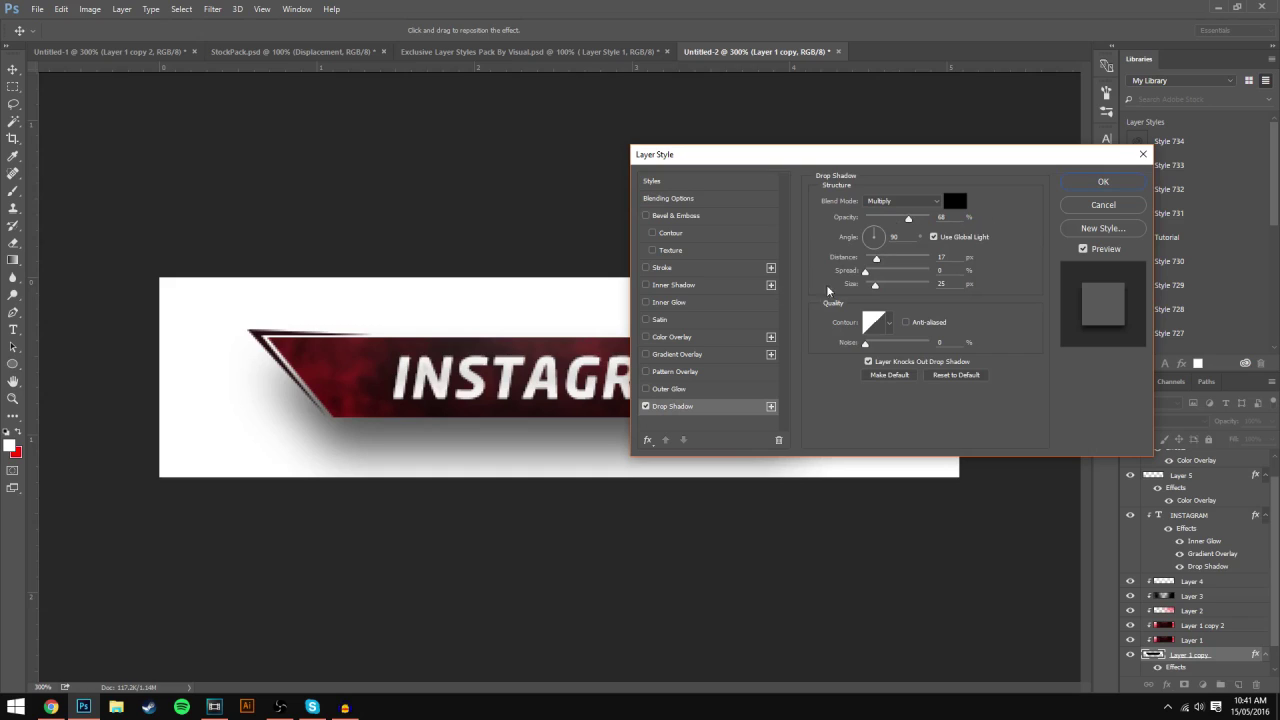
drag(883, 218, 875, 219)
key(Return)
Step: Zoom to 100% and hide white Layer 0 to reveal the transparent canvas
key(ctrl+minus)
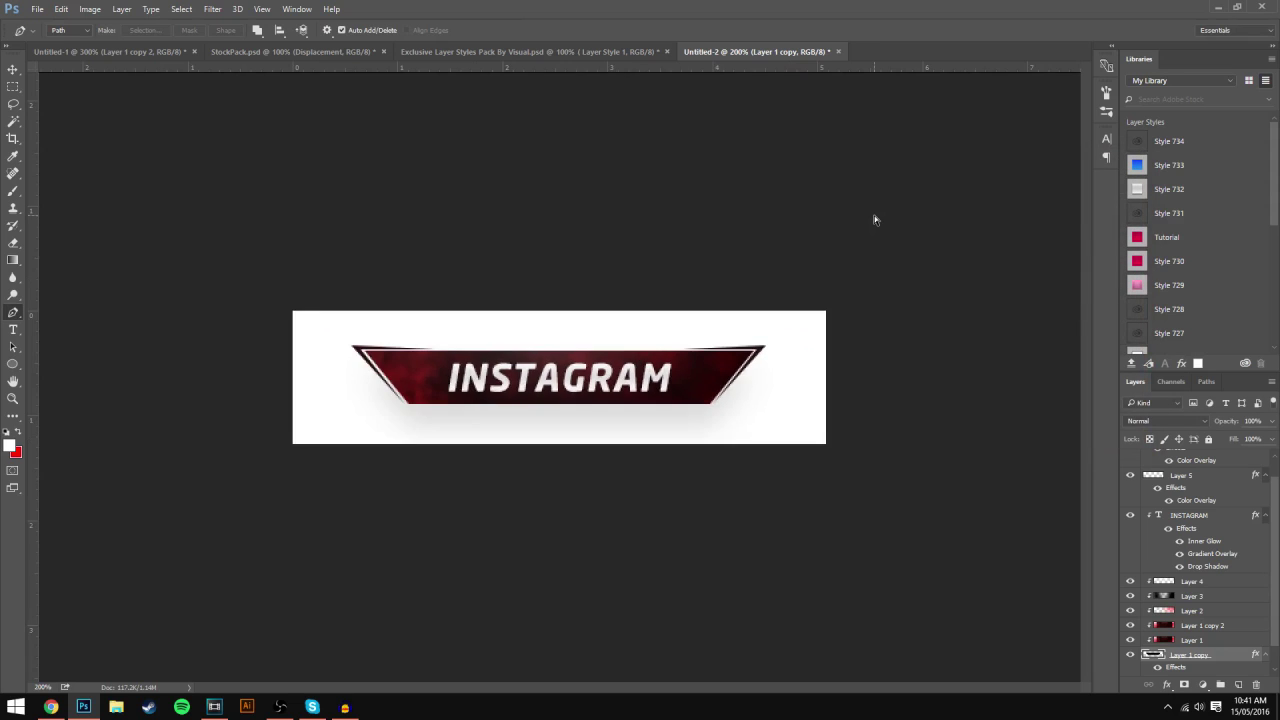
key(ctrl+minus)
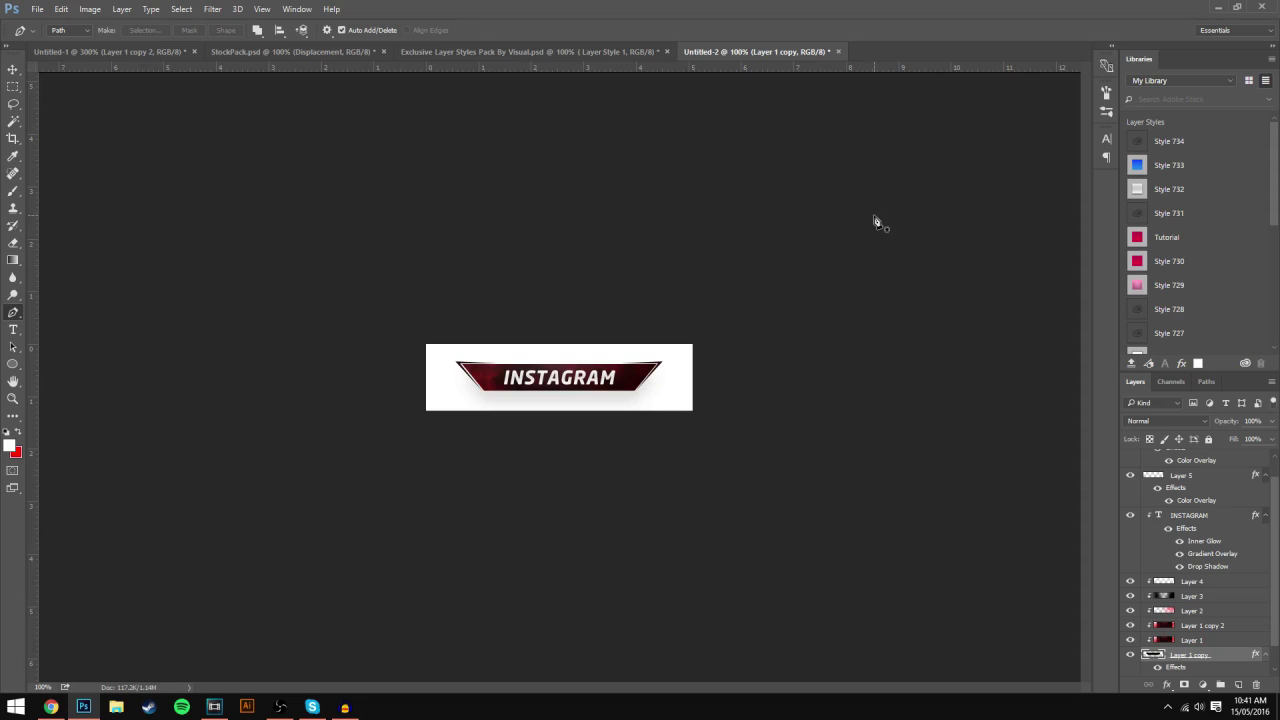
scroll(1160, 628, down, 1)
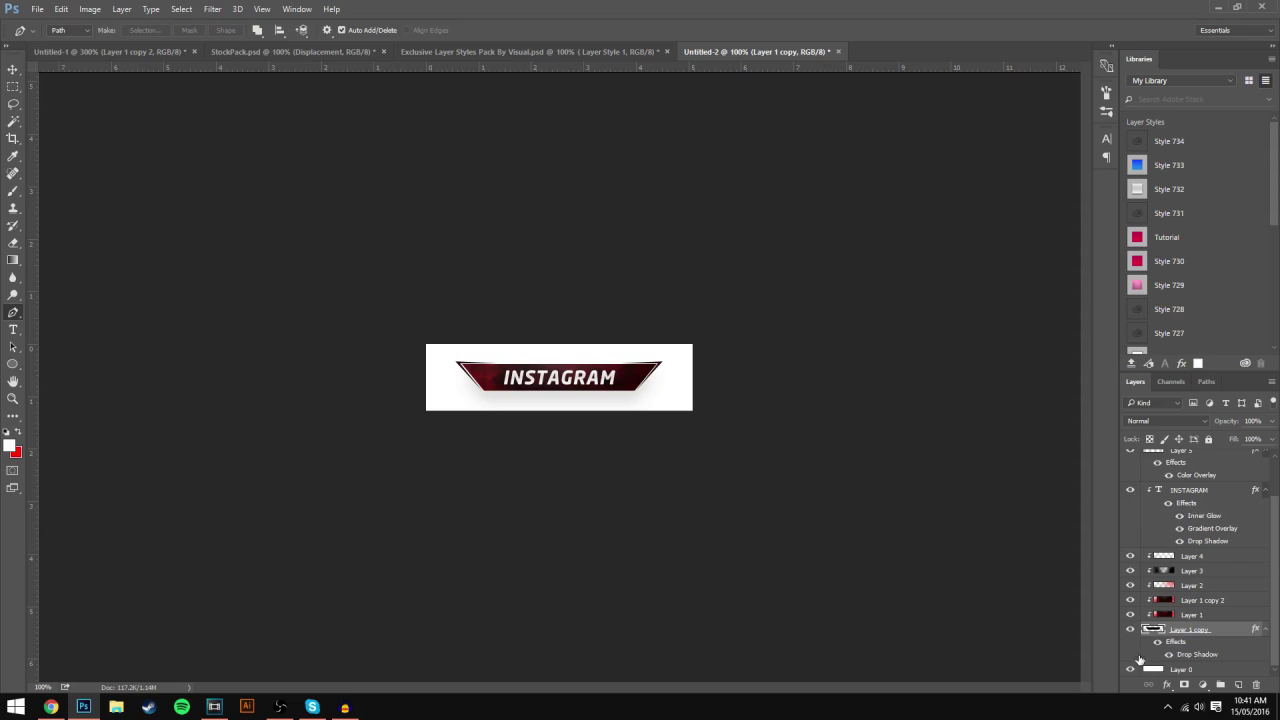
click(1131, 670)
click(1131, 670)
click(1131, 670)
Step: Preview a transparent PNG-24 Save for Web export, cancel it, and show Layer 0 again
click(37, 9)
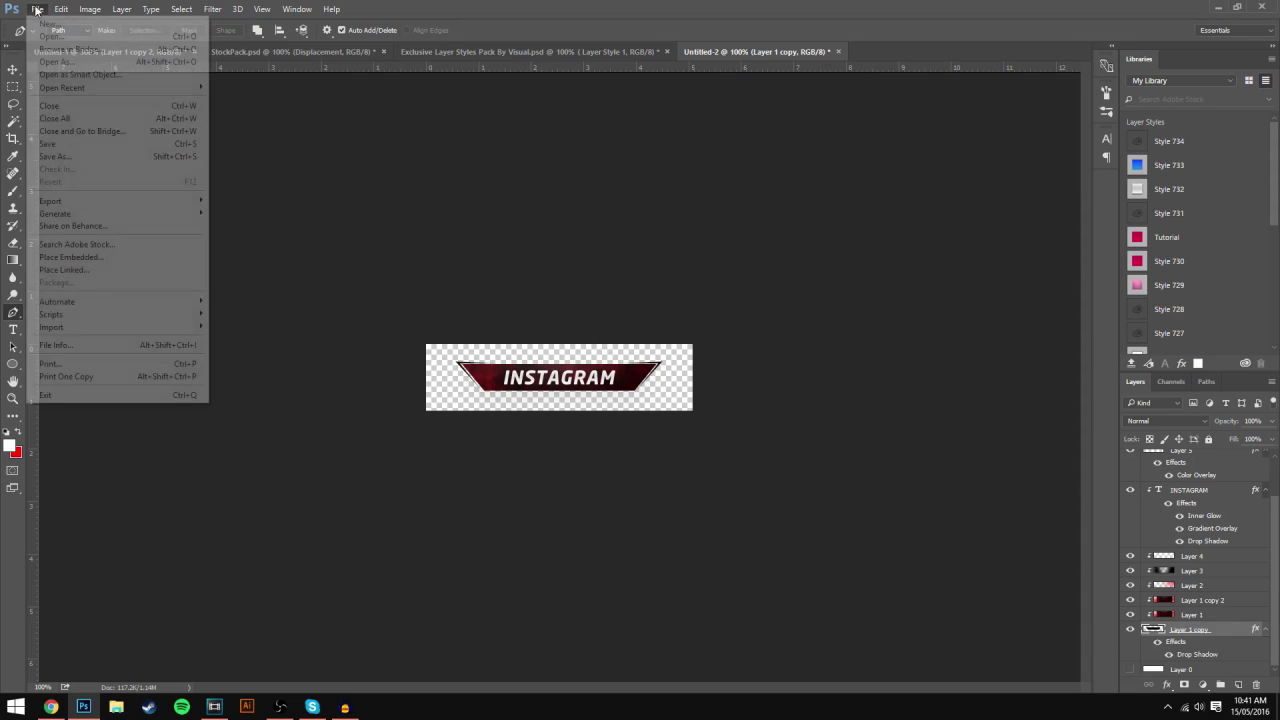
mouse_move(100, 200)
click(260, 250)
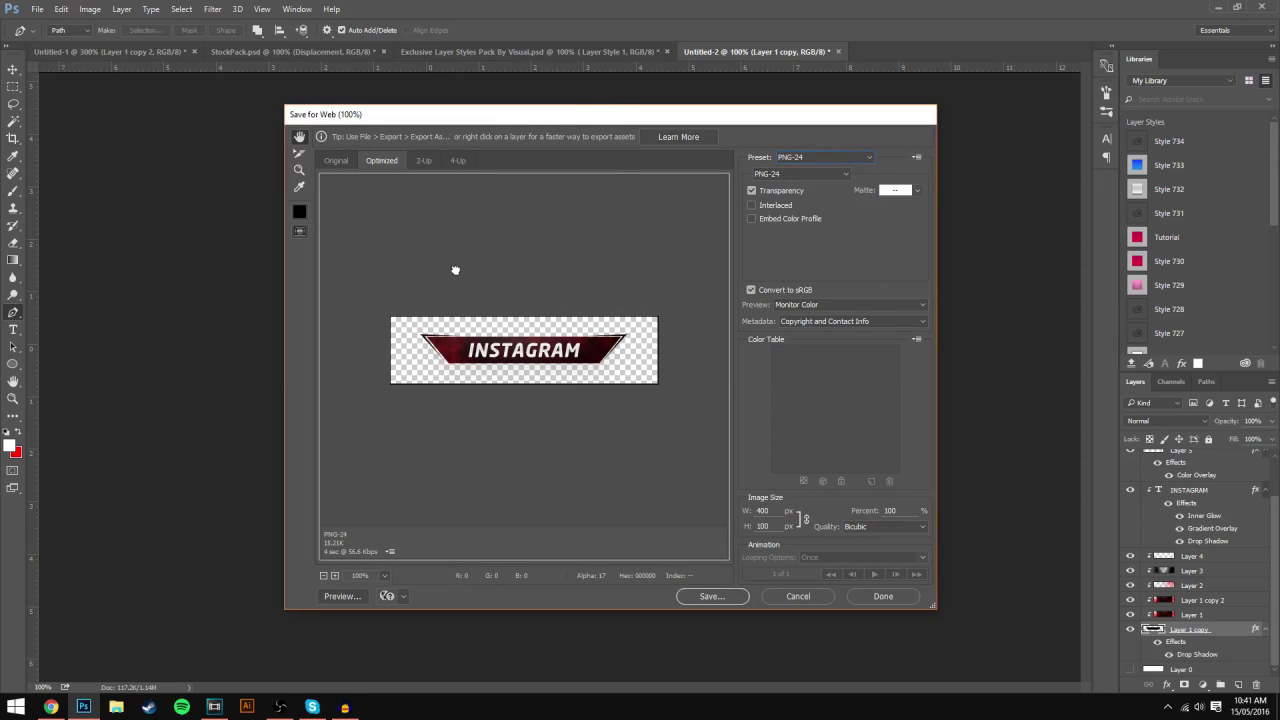
click(797, 596)
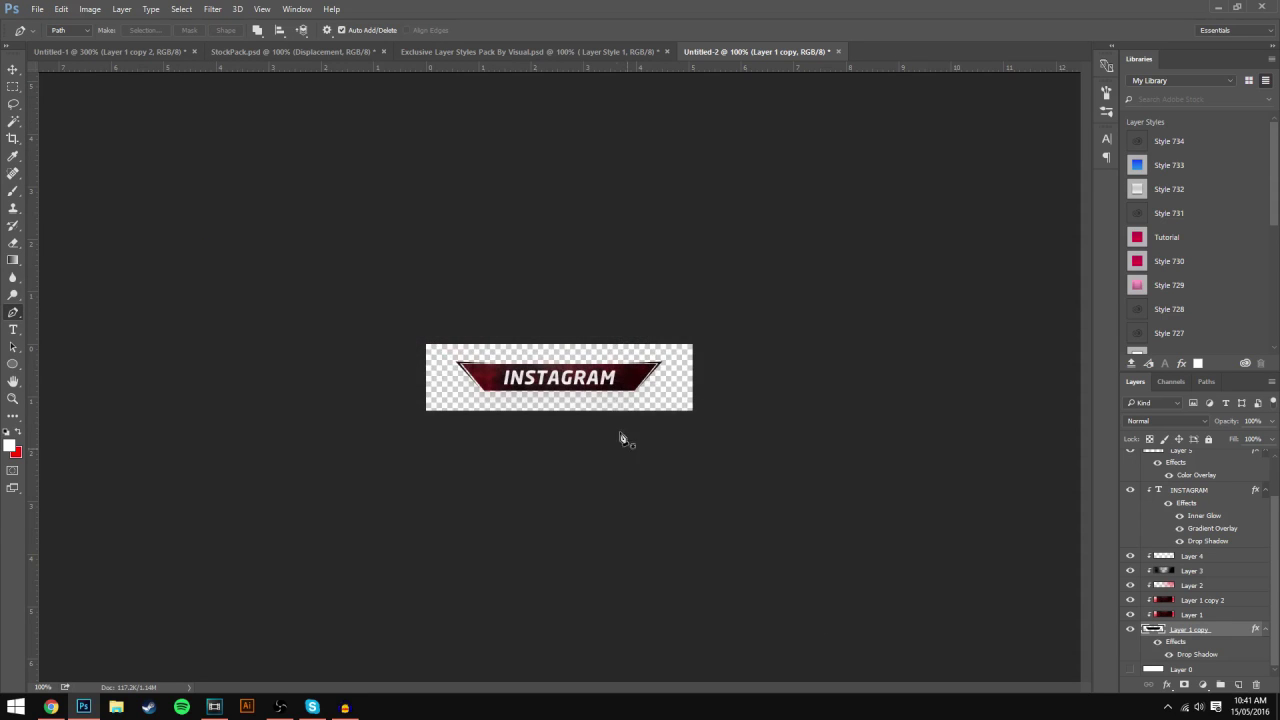
click(1131, 669)
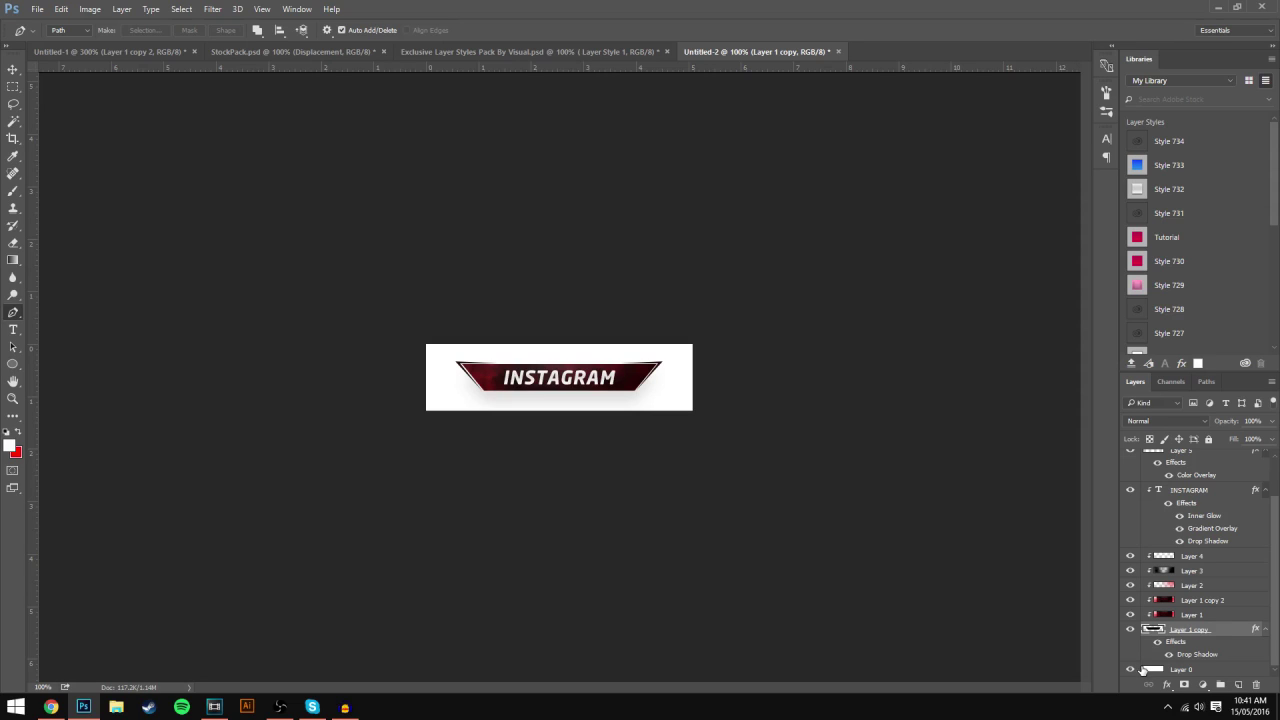